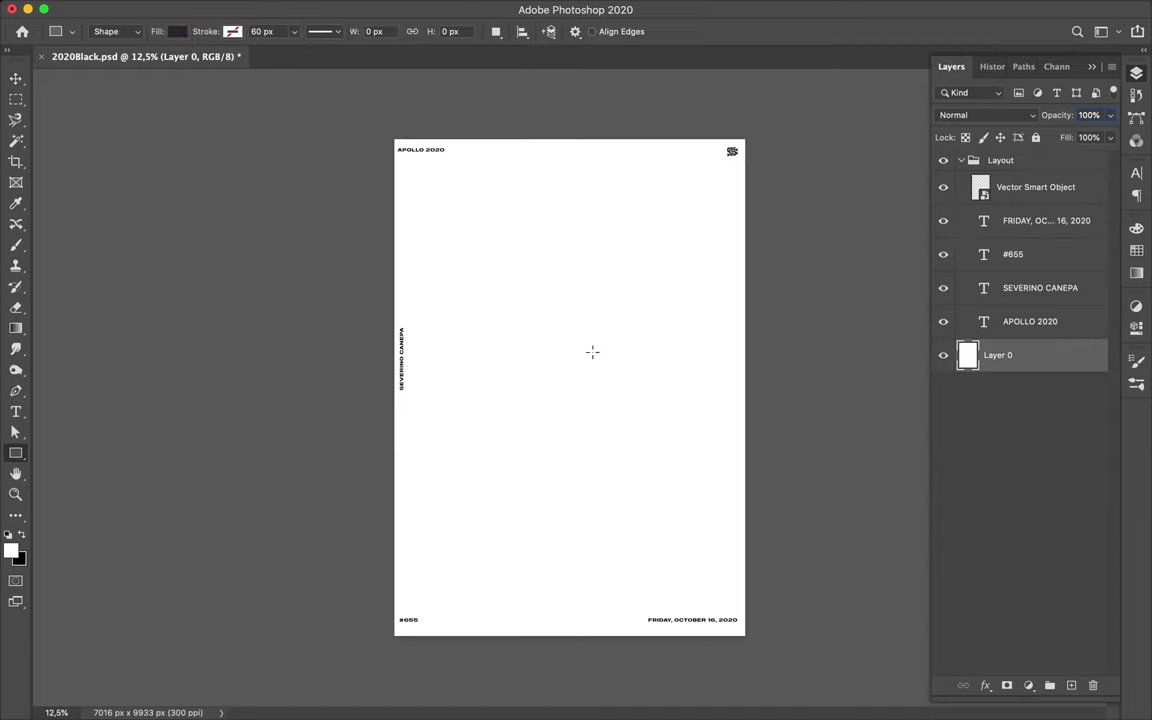
Draw a black square and rotate it 45° into a diamond
{"action": "mouse_move", "coordinate": [540, 372]}
{"action": "left_mouse_down"}
{"action": "mouse_move", "coordinate": [618, 450]}
{"action": "mouse_move", "coordinate": [597, 338]}
{"action": "left_mouse_up"}
{"action": "key", "text": "ctrl+t"}
{"action": "key", "text": "Return"}
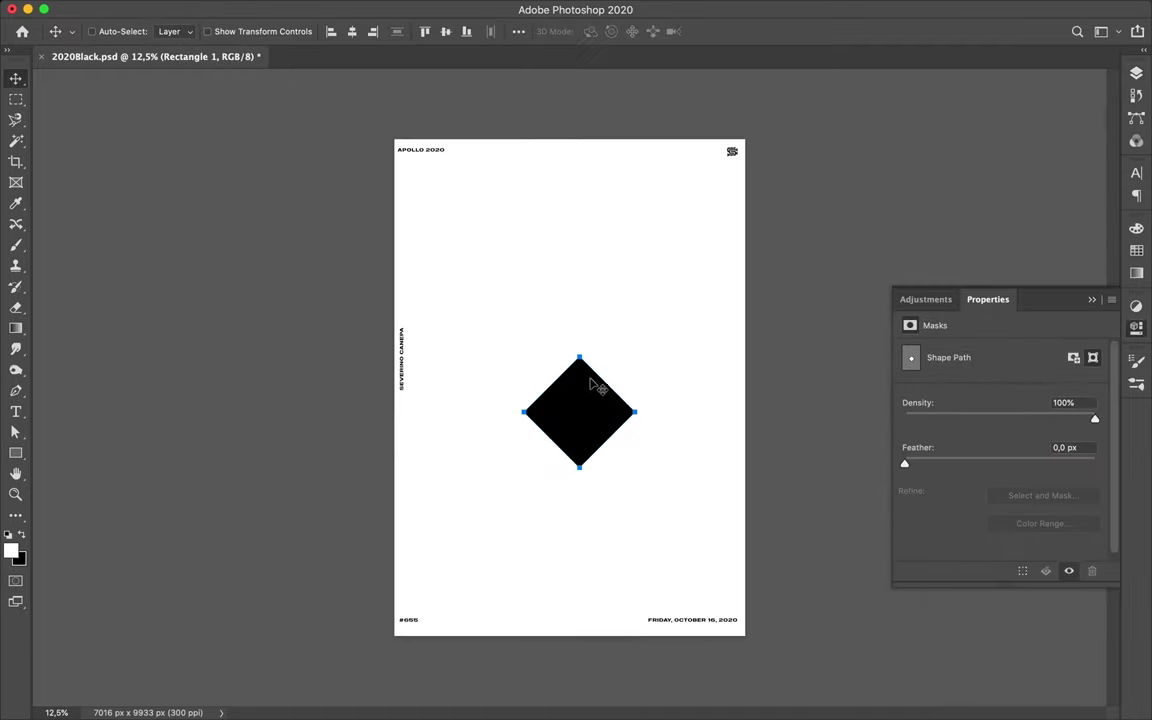
Duplicate the diamond and enlarge the copy into a bigger diamond
{"action": "key", "text": "v"}
{"action": "left_click_drag", "start_coordinate": [580, 412], "coordinate": [637, 480]}
{"action": "left_click", "coordinate": [1136, 73]}
{"action": "left_click_drag", "start_coordinate": [1010, 355], "coordinate": [1027, 355]}
{"action": "key", "text": "ctrl+t"}
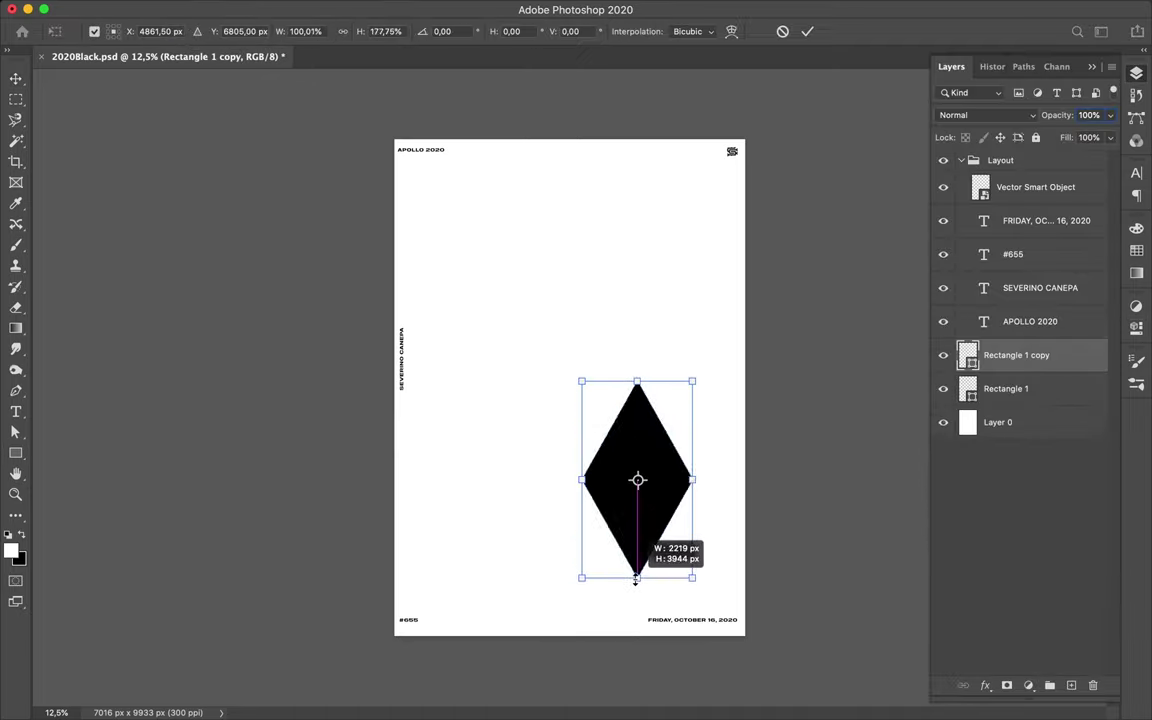
{"action": "left_click_drag", "start_coordinate": [637, 534], "coordinate": [637, 590]}
{"action": "key", "text": "Return"}
Give the diamond copy no fill and a black 230 px stroke
{"action": "key", "text": "a"}
{"action": "left_click", "coordinate": [238, 31]}
{"action": "left_click", "coordinate": [146, 63]}
{"action": "left_click", "coordinate": [294, 31]}
{"action": "left_click", "coordinate": [194, 117]}
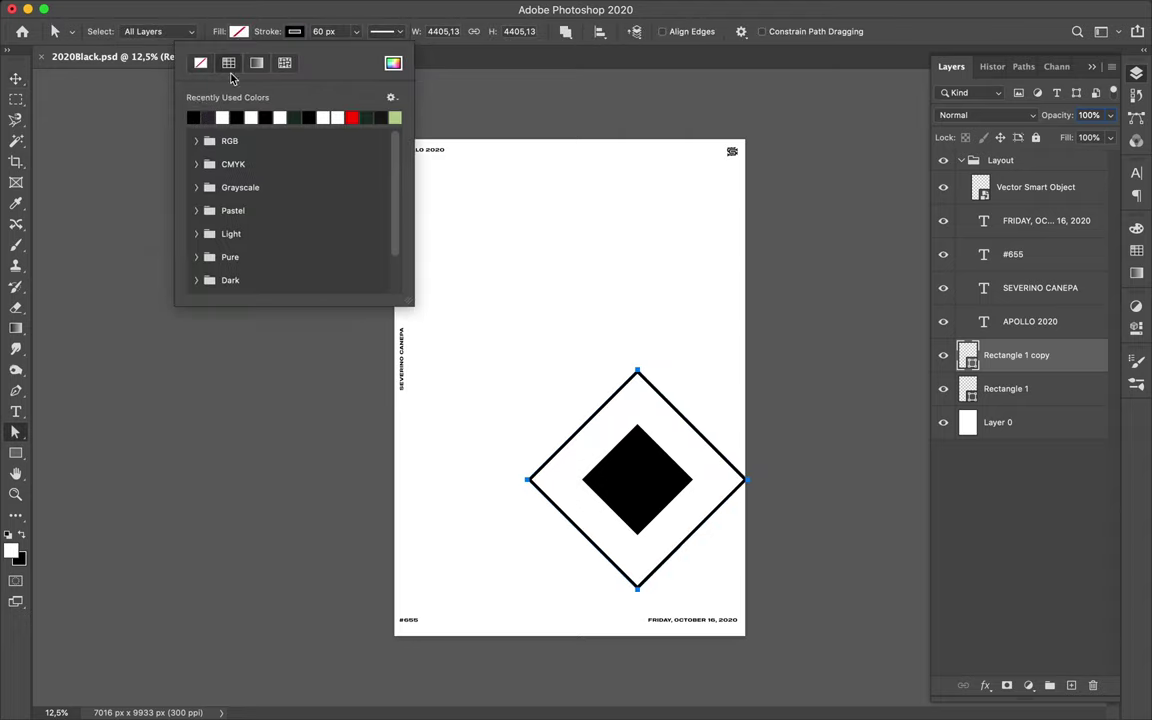
{"action": "left_click", "coordinate": [326, 31]}
{"action": "type", "text": "180"}
{"action": "key", "text": "Return"}
{"action": "key", "text": "shift+Up"}
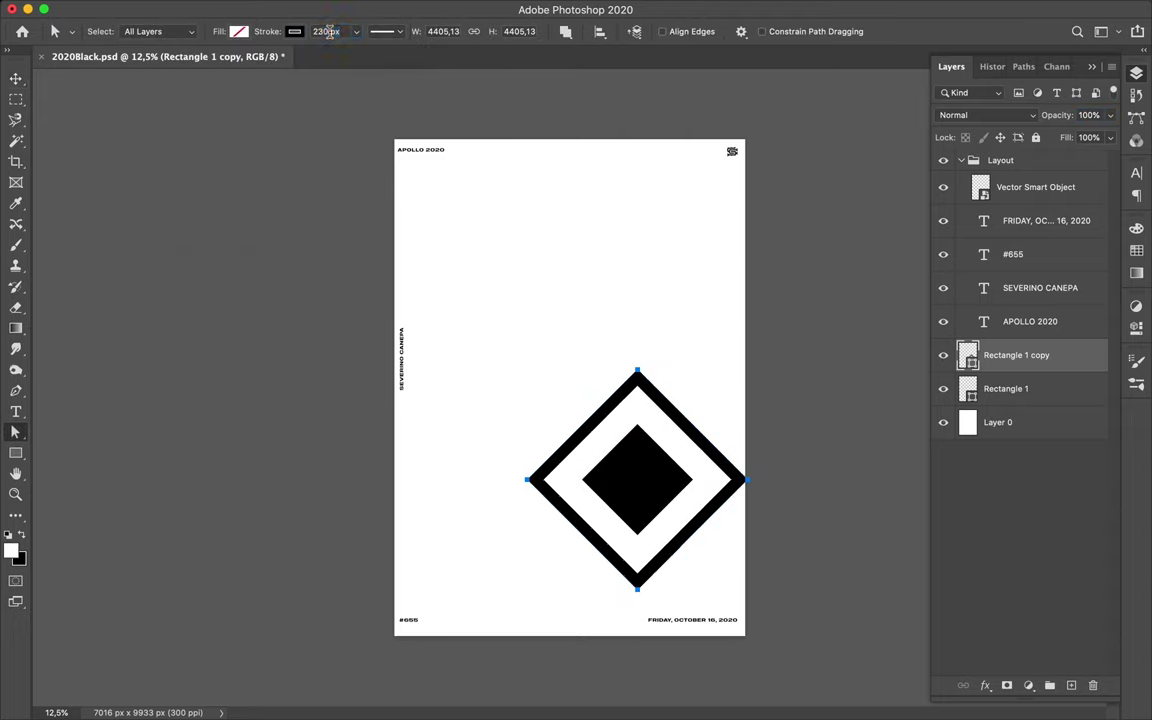
Add two more progressively larger outlined diamond rings around the first
{"action": "key", "text": "v"}
{"action": "left_click_drag", "start_coordinate": [1016, 355], "coordinate": [1005, 375]}
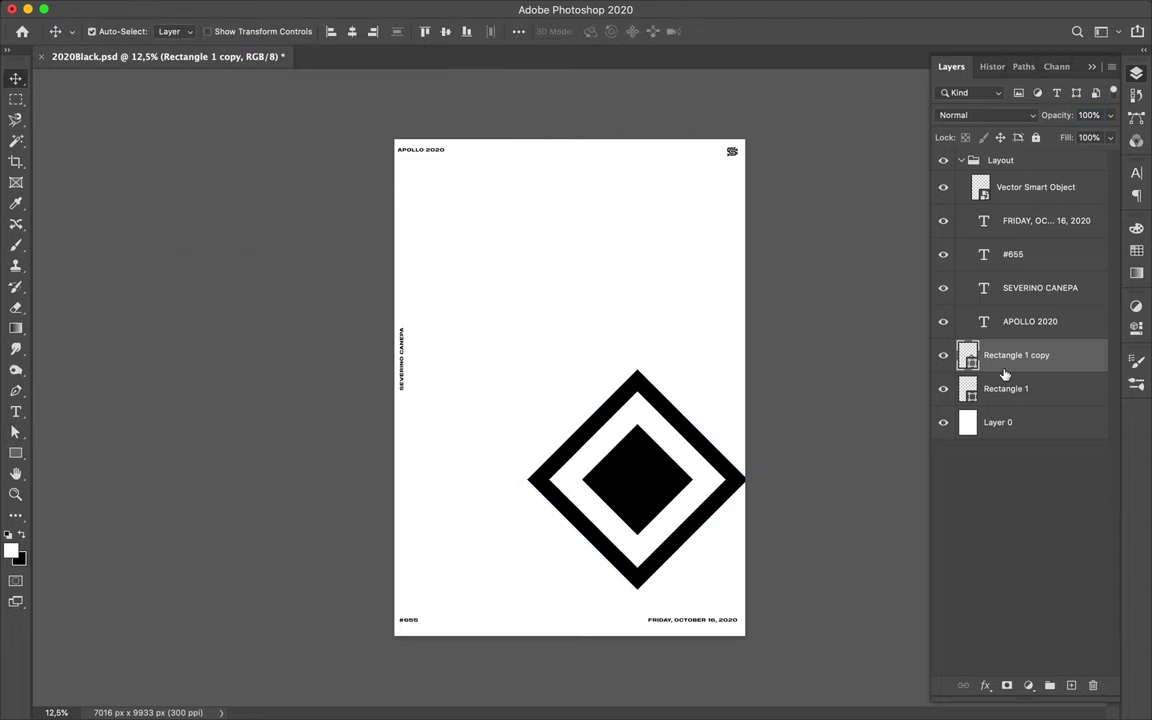
{"action": "key", "text": "ctrl+t"}
{"action": "left_click_drag", "start_coordinate": [637, 589], "coordinate": [640, 645]}
{"action": "key", "text": "Return"}
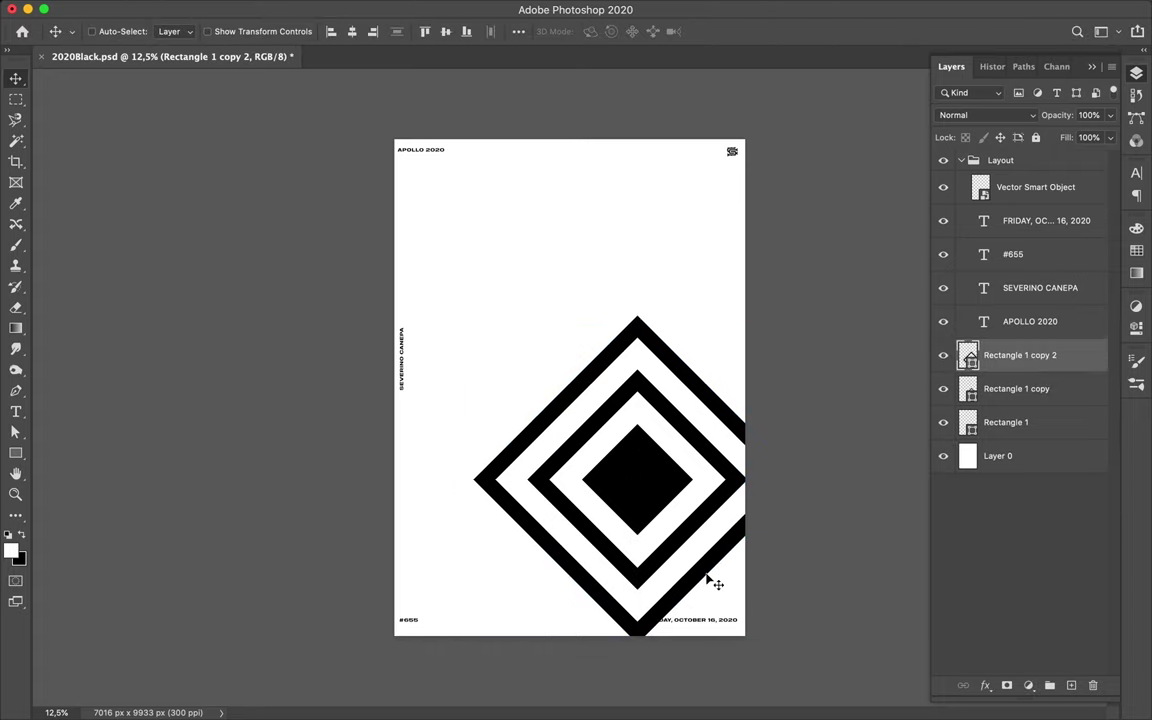
{"action": "key", "text": "ctrl+t"}
{"action": "left_click_drag", "start_coordinate": [637, 317], "coordinate": [637, 263]}
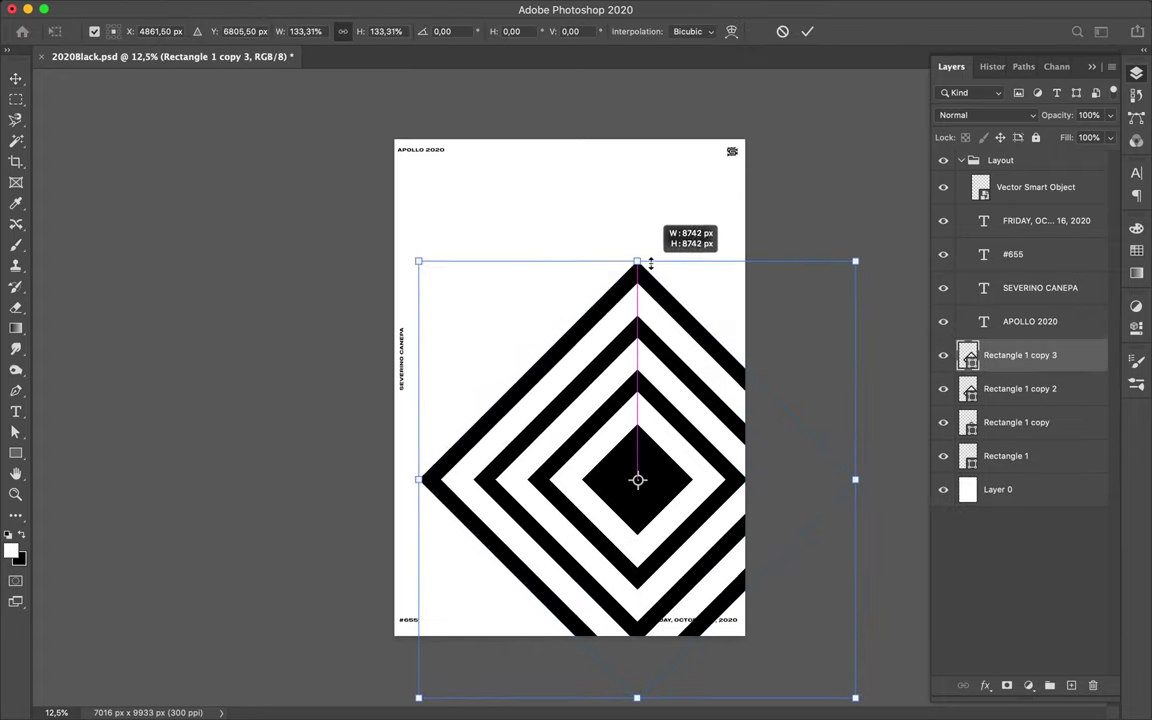
{"action": "key", "text": "Return"}
Group the four diamond layers as Group 1 and scale the group down
{"action": "left_click", "coordinate": [1031, 456], "text": "shift"}
{"action": "key", "text": "ctrl+g"}
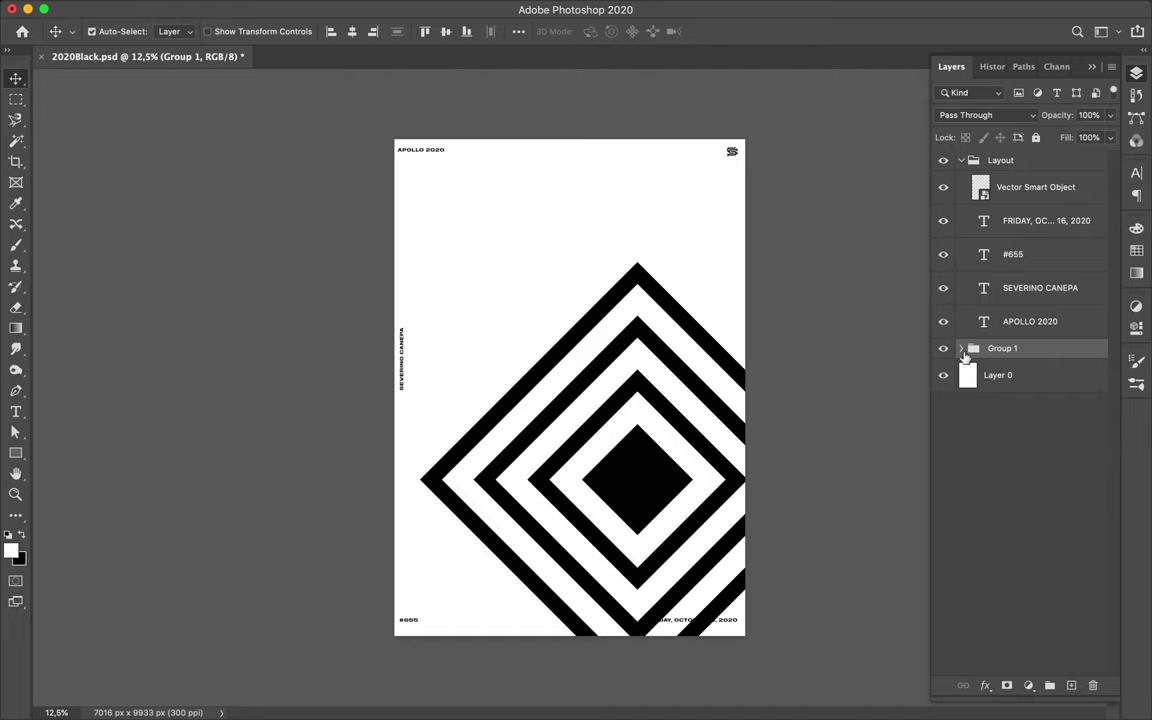
{"action": "key", "text": "ctrl+t"}
{"action": "left_click_drag", "start_coordinate": [637, 681], "coordinate": [647, 620]}
Move the diamond group lower-left and make a 45°-rotated star-shaped copy
{"action": "key", "text": "Return"}
{"action": "left_click_drag", "start_coordinate": [655, 439], "coordinate": [615, 484]}
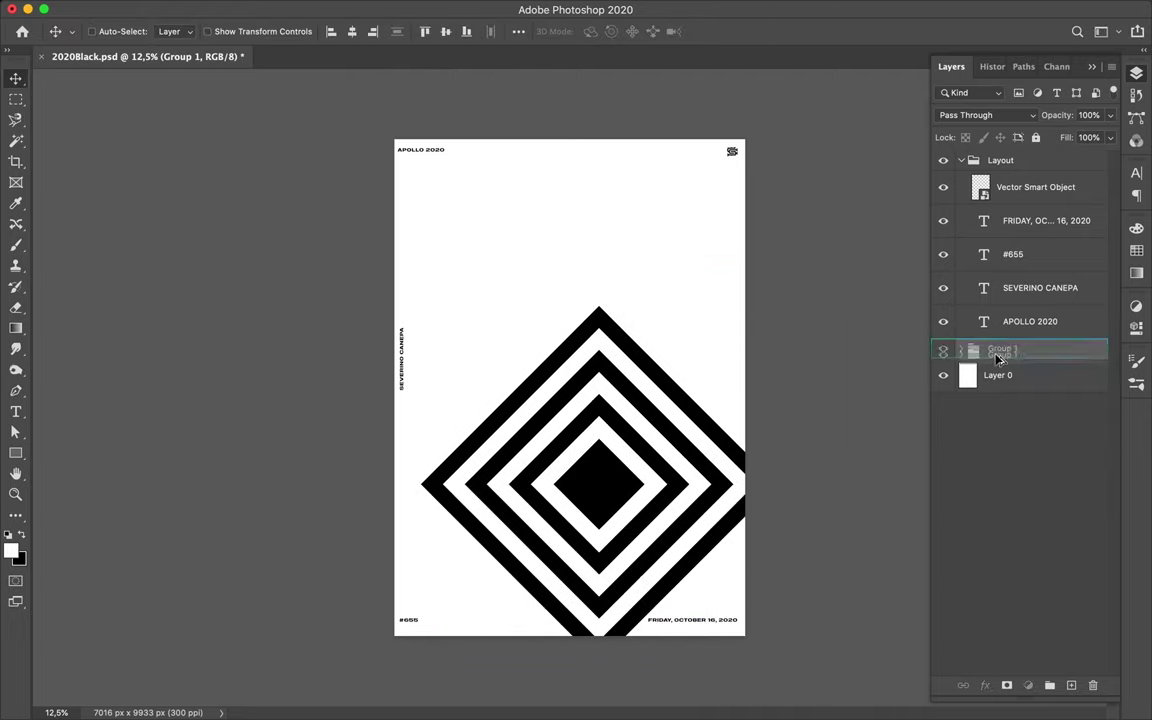
{"action": "left_click_drag", "start_coordinate": [997, 358], "coordinate": [997, 366]}
{"action": "key", "text": "ctrl+t"}
{"action": "left_click_drag", "start_coordinate": [700, 250], "coordinate": [592, 244]}
{"action": "key", "text": "Return"}
Reorder the rings inside Group 1 and delete the rotated star copy
{"action": "left_click", "coordinate": [1037, 376]}
{"action": "left_click_drag", "start_coordinate": [1037, 380], "coordinate": [1038, 462]}
{"action": "left_click_drag", "start_coordinate": [1038, 416], "coordinate": [1038, 366]}
{"action": "left_click_drag", "start_coordinate": [1019, 442], "coordinate": [1019, 366]}
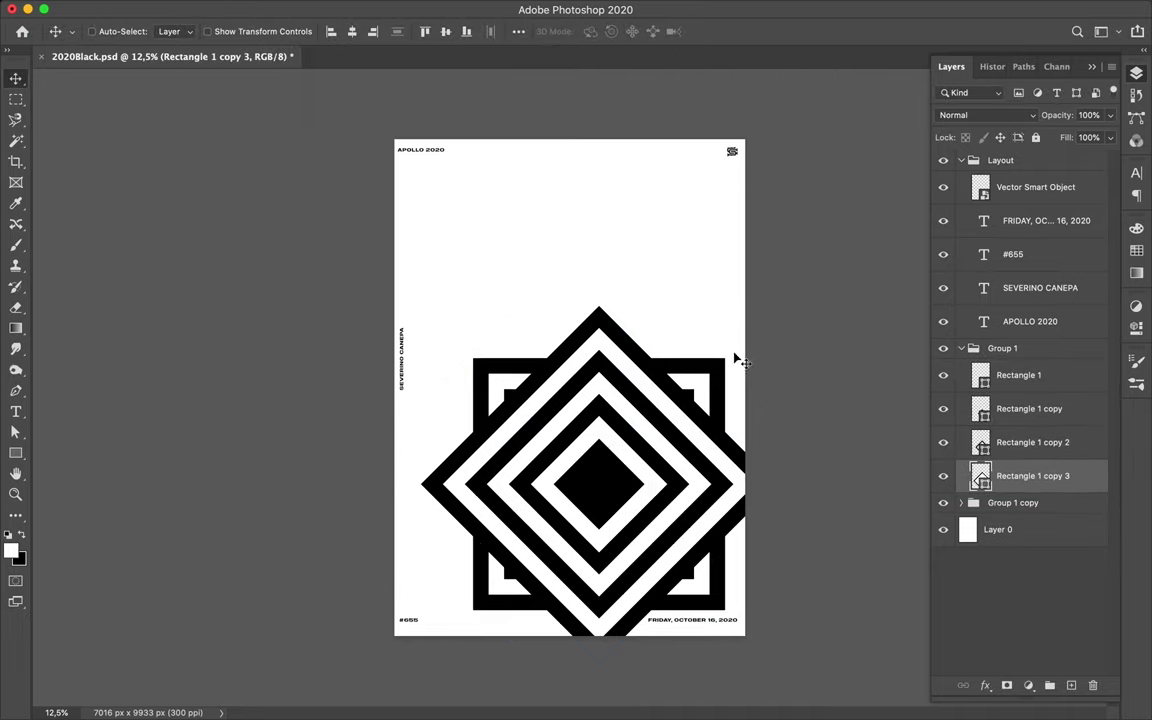
{"action": "left_click", "coordinate": [961, 348]}
{"action": "left_click", "coordinate": [1011, 370]}
{"action": "key", "text": "Delete"}
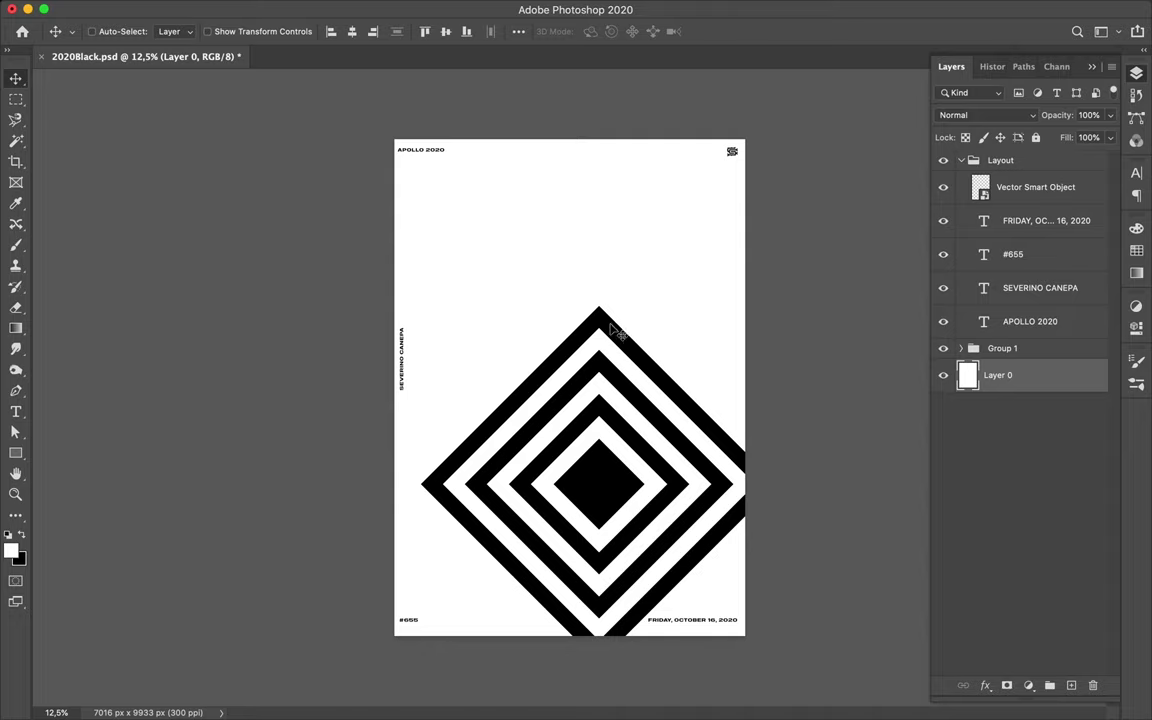
Start a Pen line from the poster's left edge toward the diamond's top
{"action": "key", "text": "p"}
{"action": "left_click", "coordinate": [365, 220]}
{"action": "key", "text": "a"}
{"action": "left_click", "coordinate": [238, 31]}
Give the new line no fill and a thick black stroke
{"action": "left_click", "coordinate": [136, 59]}
{"action": "left_click", "coordinate": [295, 31]}
{"action": "left_click", "coordinate": [336, 31]}
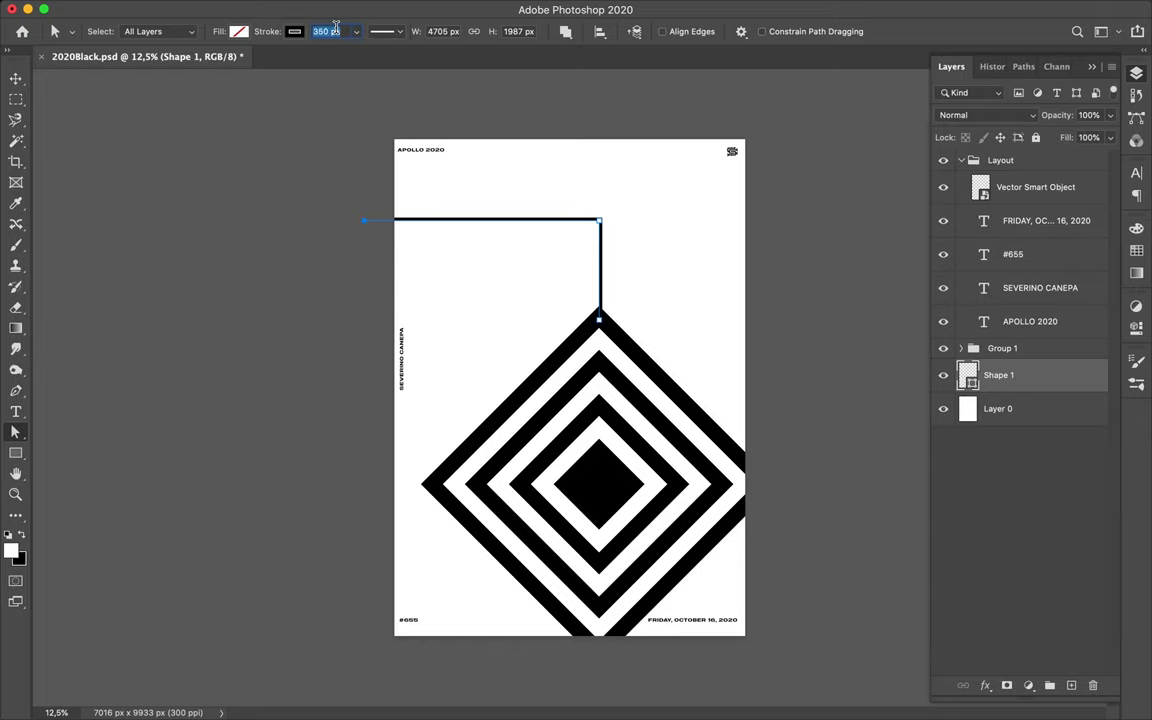
{"action": "key", "text": "Return"}
{"action": "left_click", "coordinate": [385, 31]}
{"action": "left_click", "coordinate": [772, 267]}
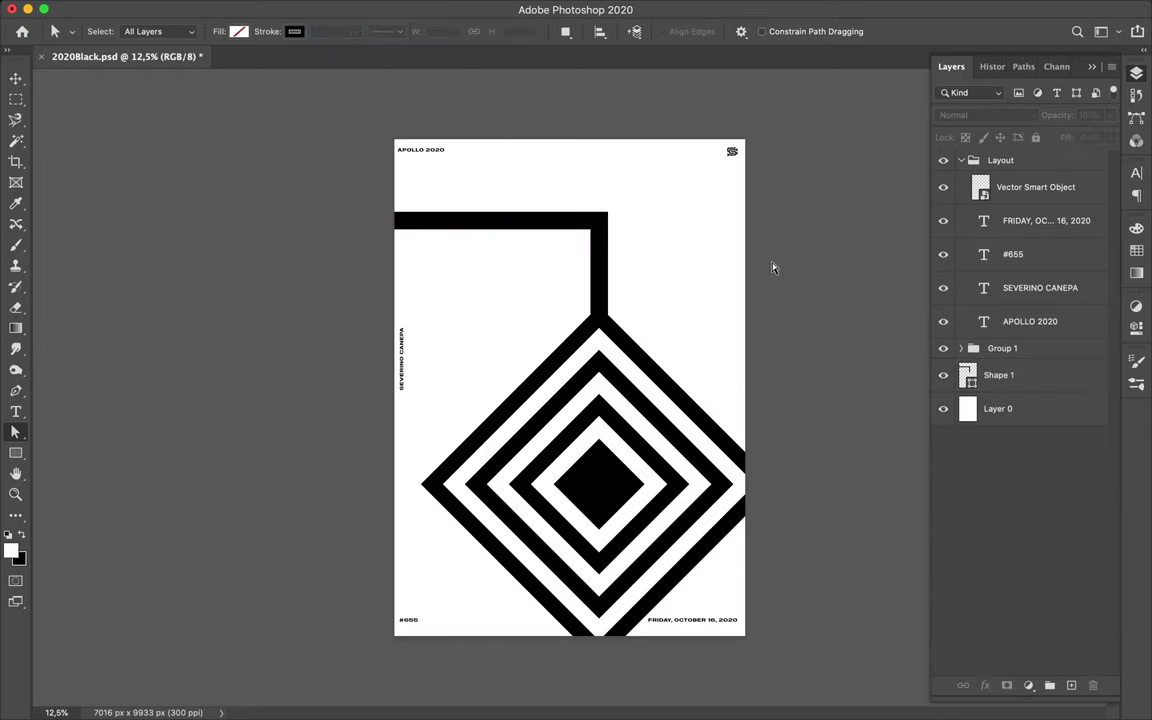
Shrink the diamond group slightly and shift it right
{"action": "key", "text": "v"}
{"action": "left_click", "coordinate": [1000, 375]}
{"action": "key", "text": "ctrl+t"}
{"action": "left_click_drag", "start_coordinate": [615, 237], "coordinate": [586, 324]}
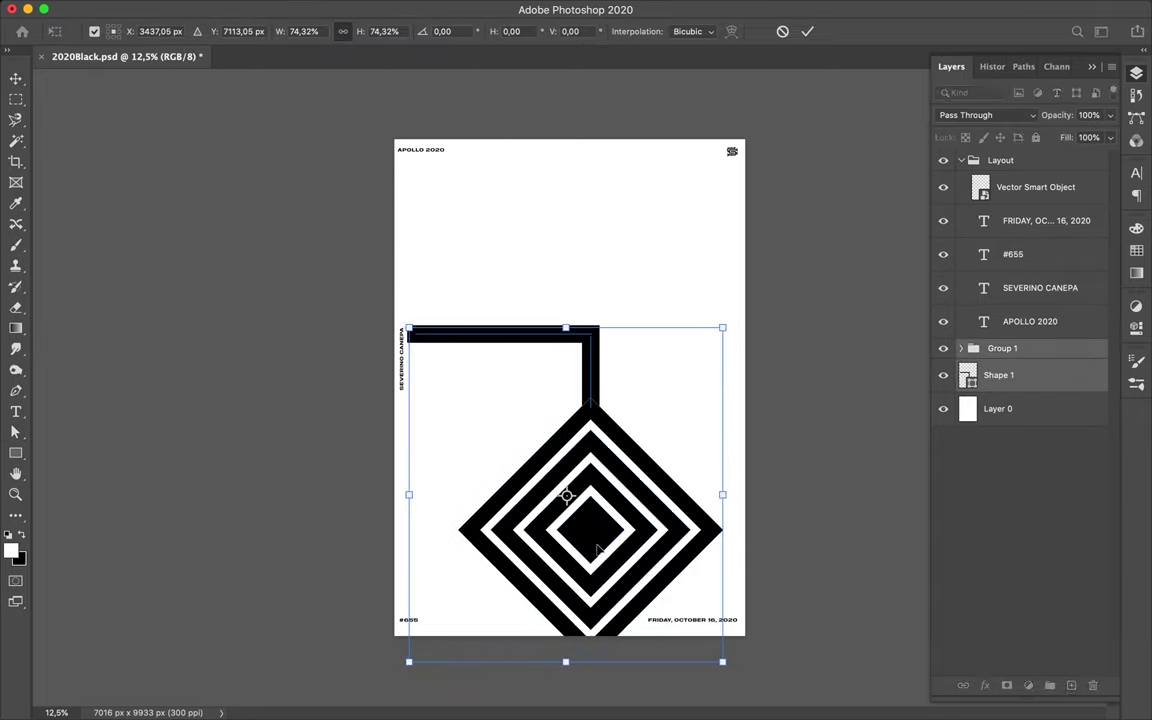
{"action": "key", "text": "Return"}
Set the diamond rings' stroke to 240 px
{"action": "left_click", "coordinate": [961, 348]}
{"action": "left_click", "coordinate": [1029, 408]}
{"action": "left_click", "coordinate": [1032, 476], "text": "shift"}
{"action": "key", "text": "a"}
{"action": "left_click", "coordinate": [323, 31]}
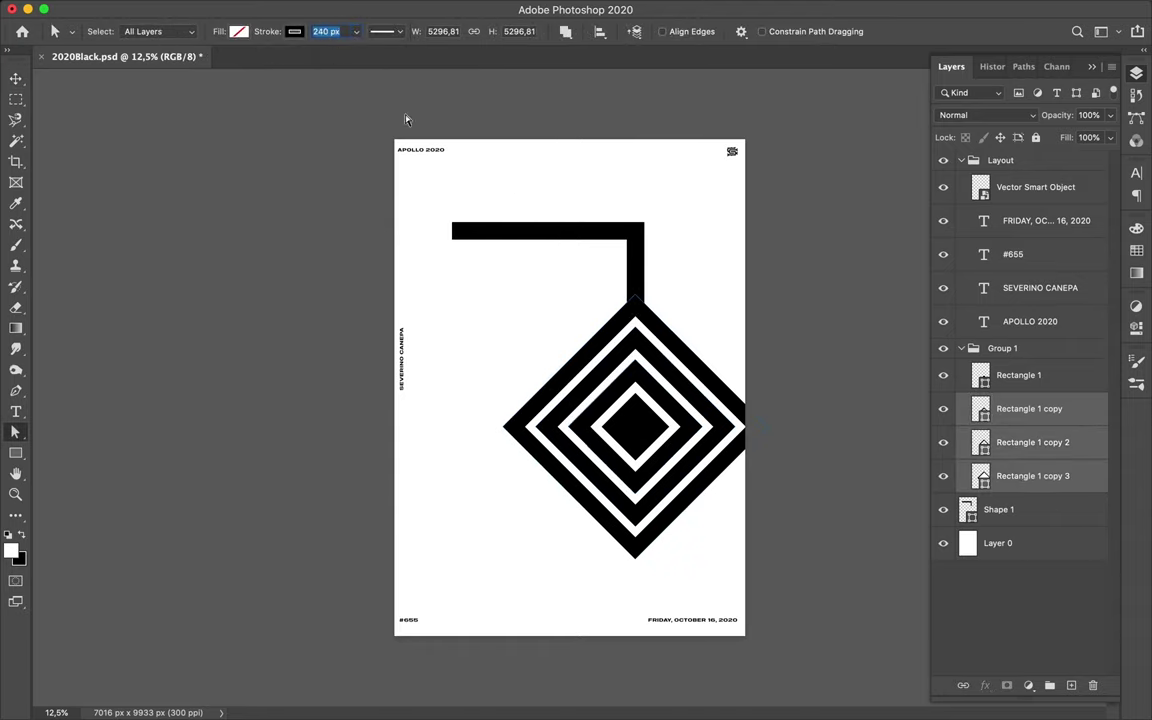
Thin the bent line to 230 px, extend it to the page edge, and duplicate it
{"action": "key", "text": "v"}
{"action": "left_click", "coordinate": [599, 237]}
{"action": "type", "text": "a"}
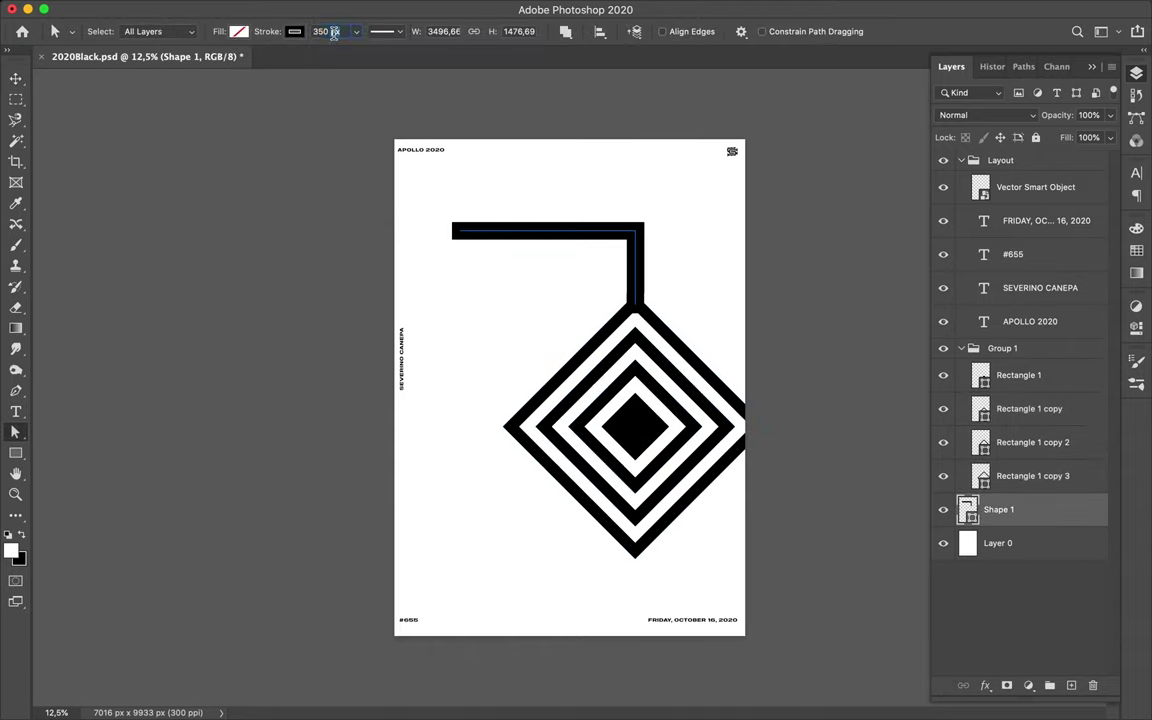
{"action": "type", "text": "230"}
{"action": "key", "text": "Return"}
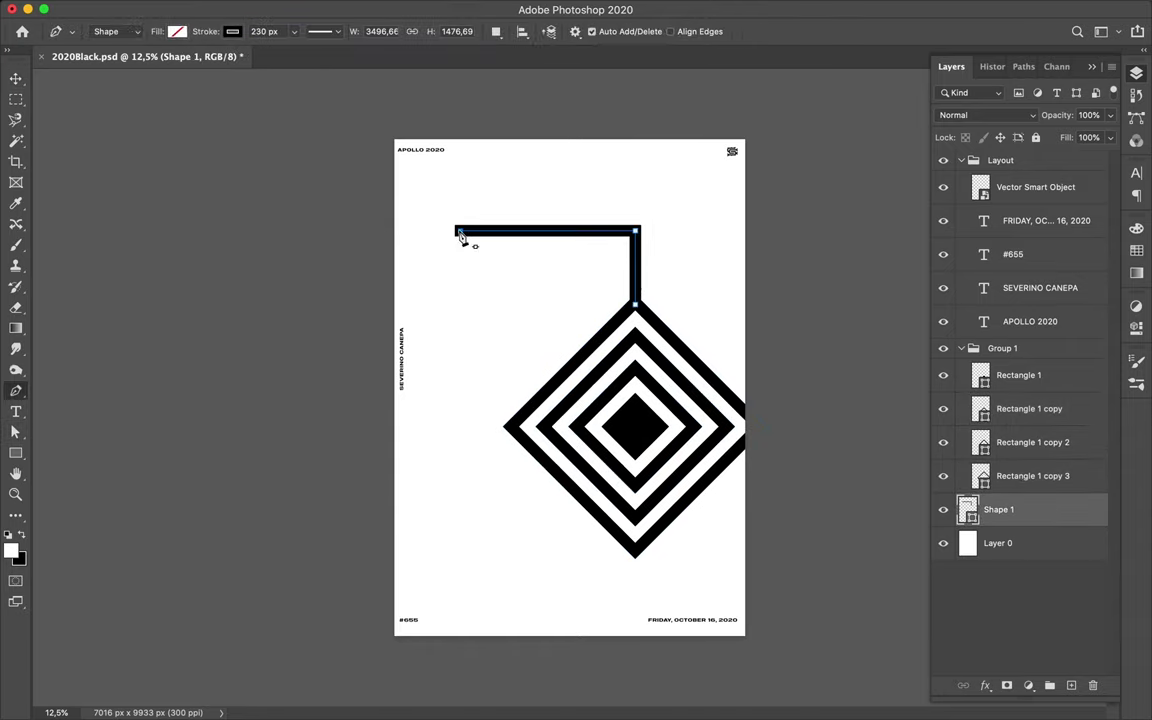
{"action": "left_click_drag", "start_coordinate": [457, 231], "coordinate": [395, 231]}
{"action": "key", "text": "v"}
{"action": "key", "text": "ctrl+j"}
Flip the line copy along the bottom and draw Shape 2 from the diamond's left tip to the edge
{"action": "key", "text": "a"}
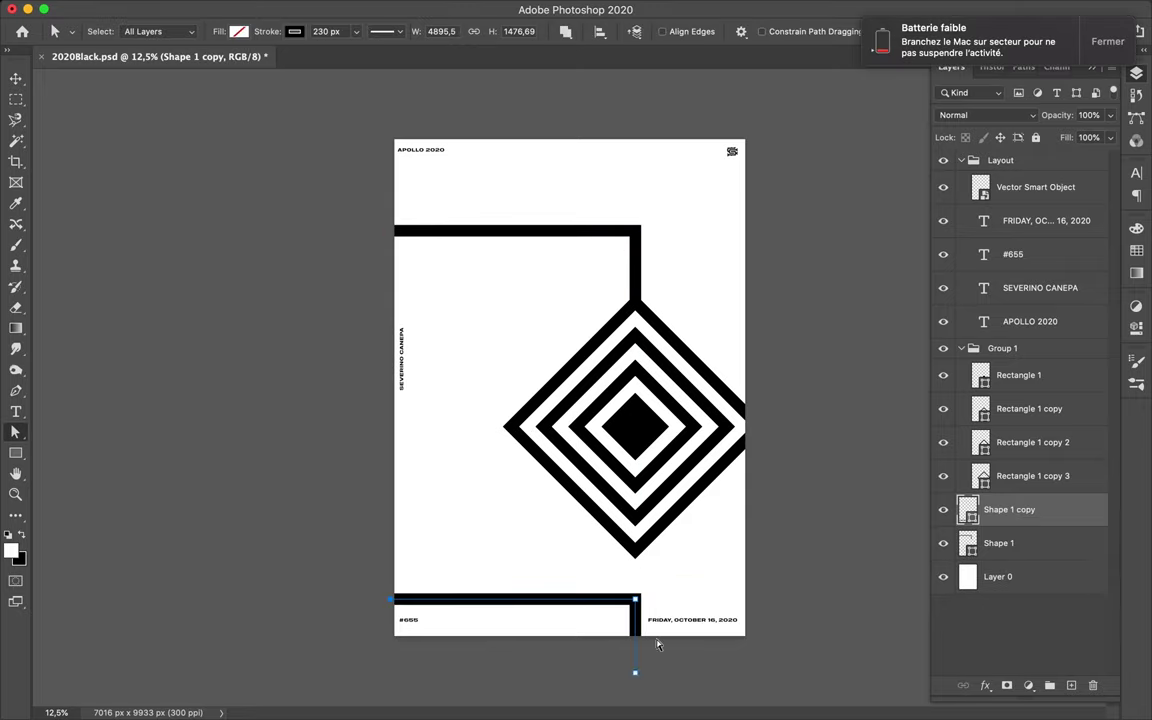
{"action": "key", "text": "v"}
{"action": "key", "text": "p"}
{"action": "left_click", "coordinate": [510, 427]}
{"action": "left_click", "coordinate": [388, 250]}
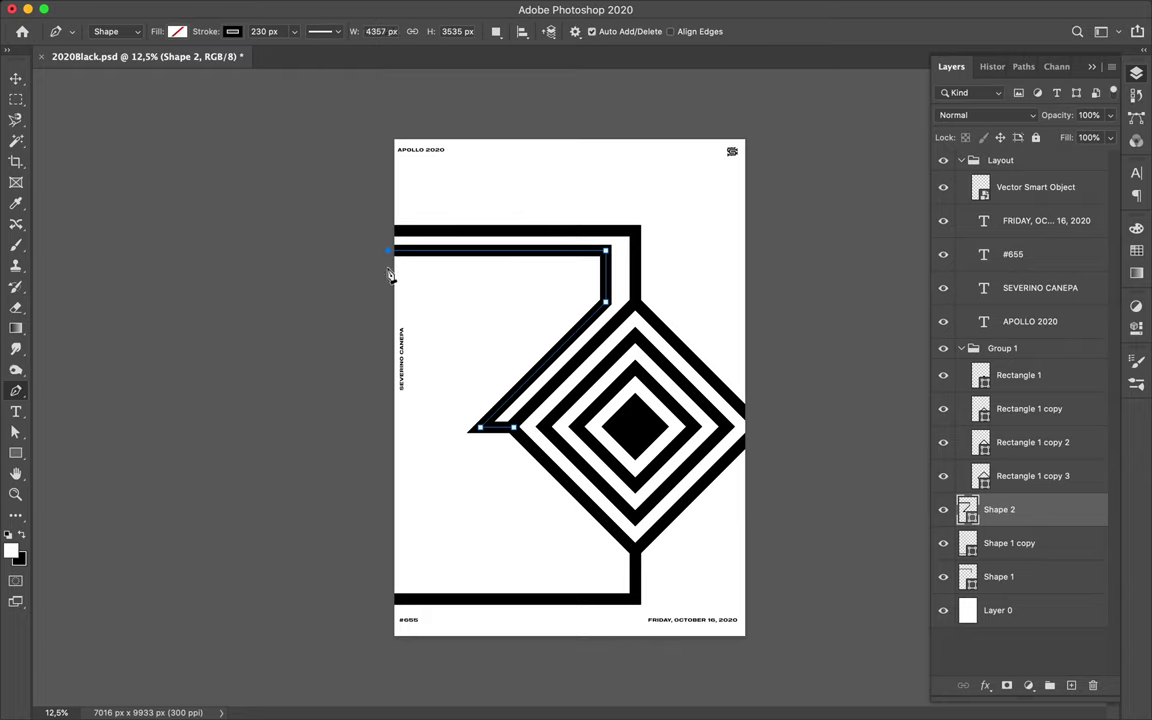
{"action": "key", "text": "a"}
Draw Shape 3 from the top edge toward the diamond's top-right side
{"action": "key", "text": "p"}
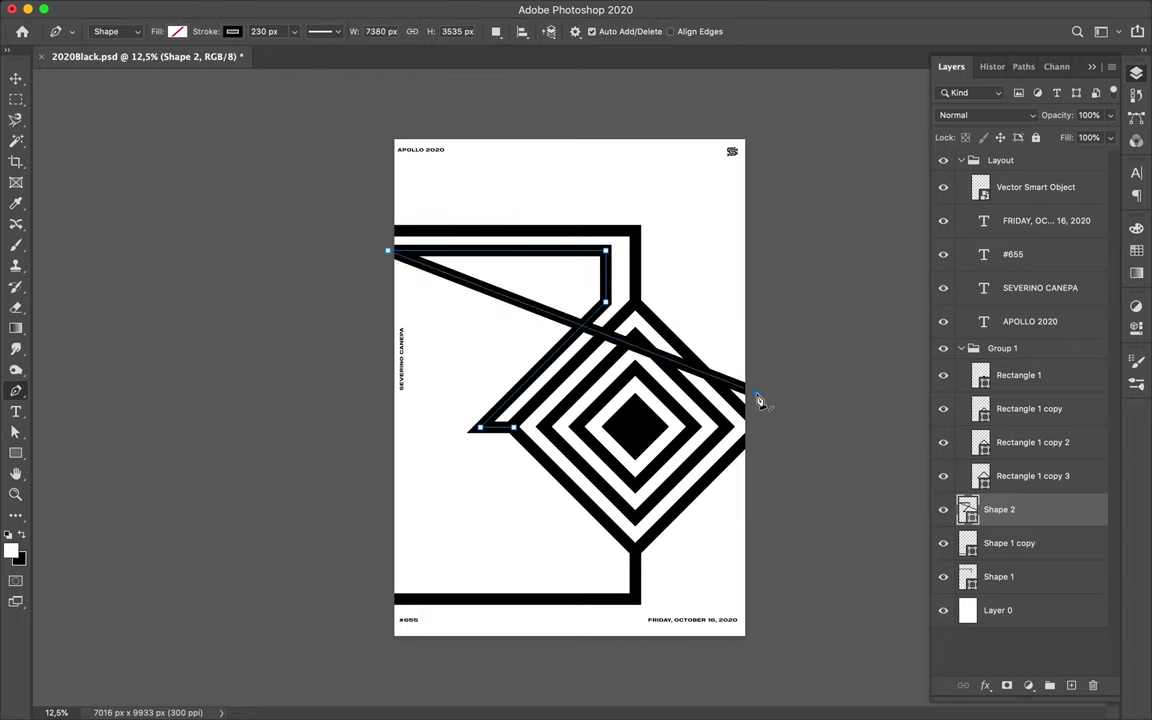
{"action": "left_click", "coordinate": [756, 393]}
{"action": "left_click", "coordinate": [658, 295]}
{"action": "key", "text": "i"}
{"action": "left_click", "coordinate": [589, 198]}
Give Shape 3 no fill and a black 230 px stroke, aligned with the diamond
{"action": "key", "text": "a"}
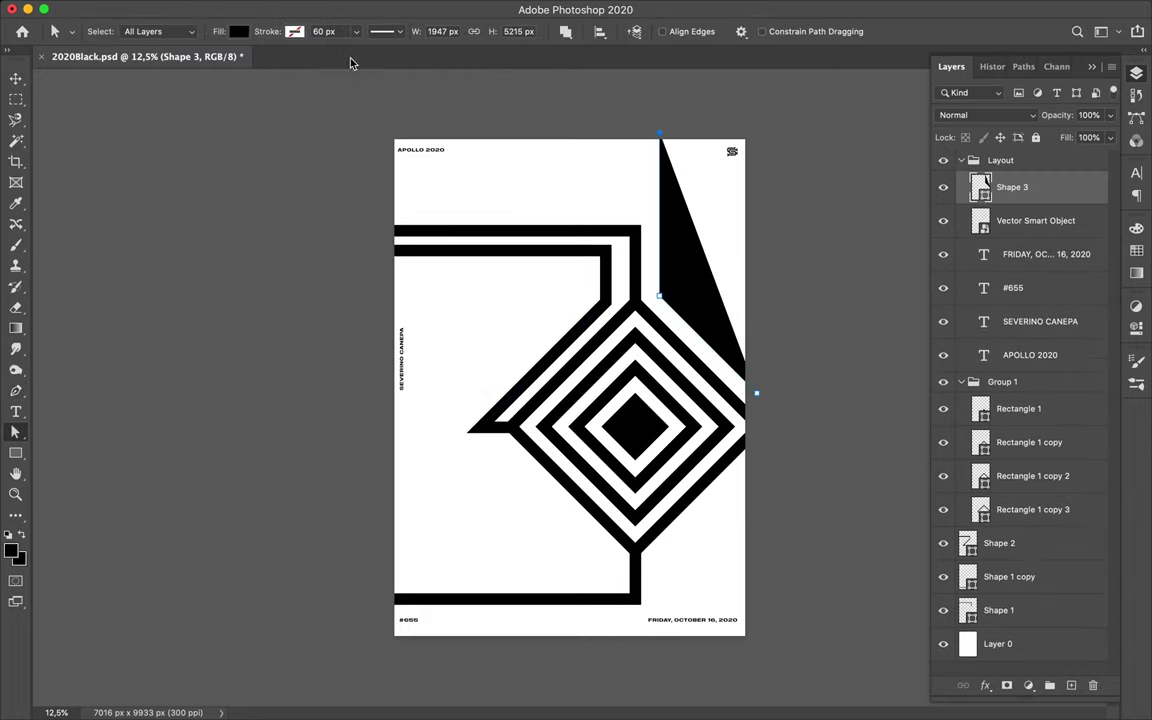
{"action": "left_click", "coordinate": [238, 31]}
{"action": "left_click", "coordinate": [188, 57]}
{"action": "left_click", "coordinate": [322, 31]}
{"action": "key", "text": "Return"}
{"action": "key", "text": "v"}
{"action": "left_click_drag", "start_coordinate": [681, 175], "coordinate": [658, 212]}
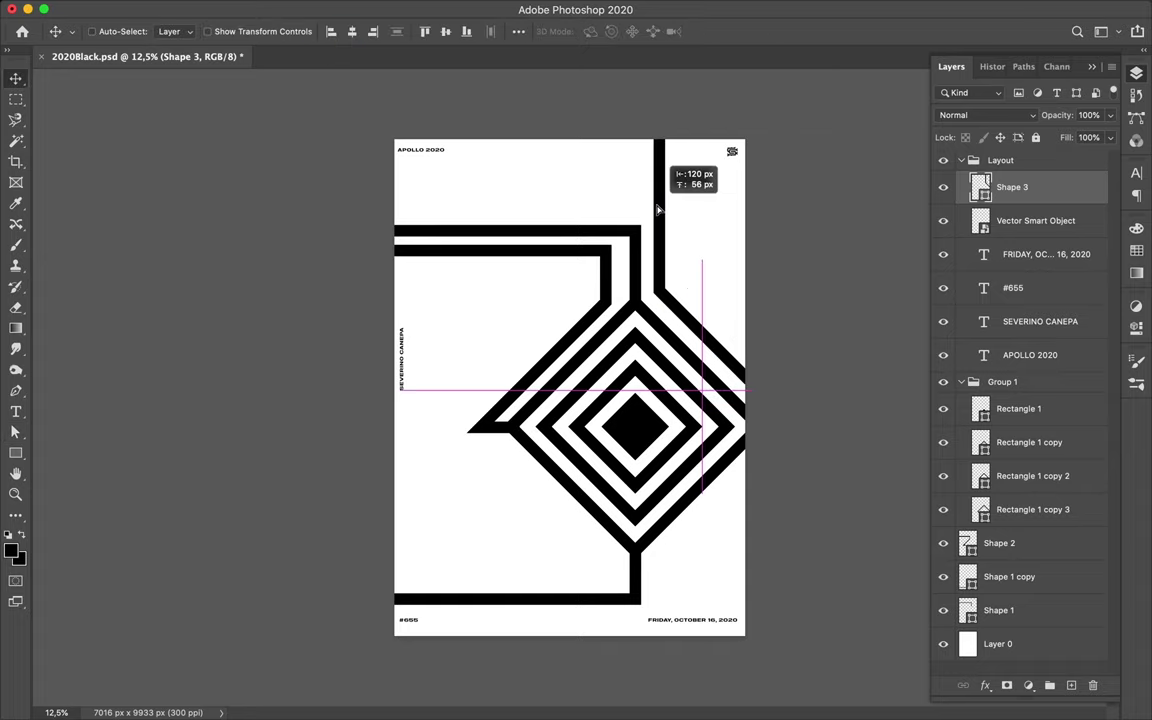
Select the second bent line and the bottom bent line paths
{"action": "key", "text": "a"}
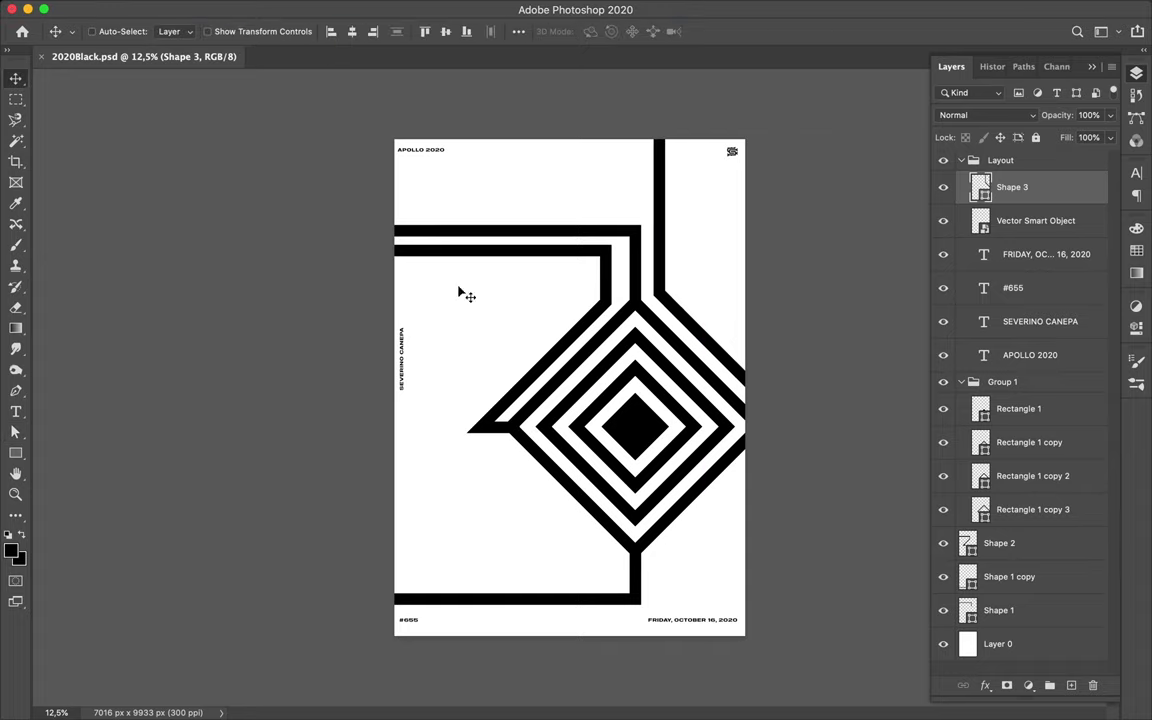
{"action": "left_click", "coordinate": [388, 256]}
{"action": "left_click", "coordinate": [392, 601]}
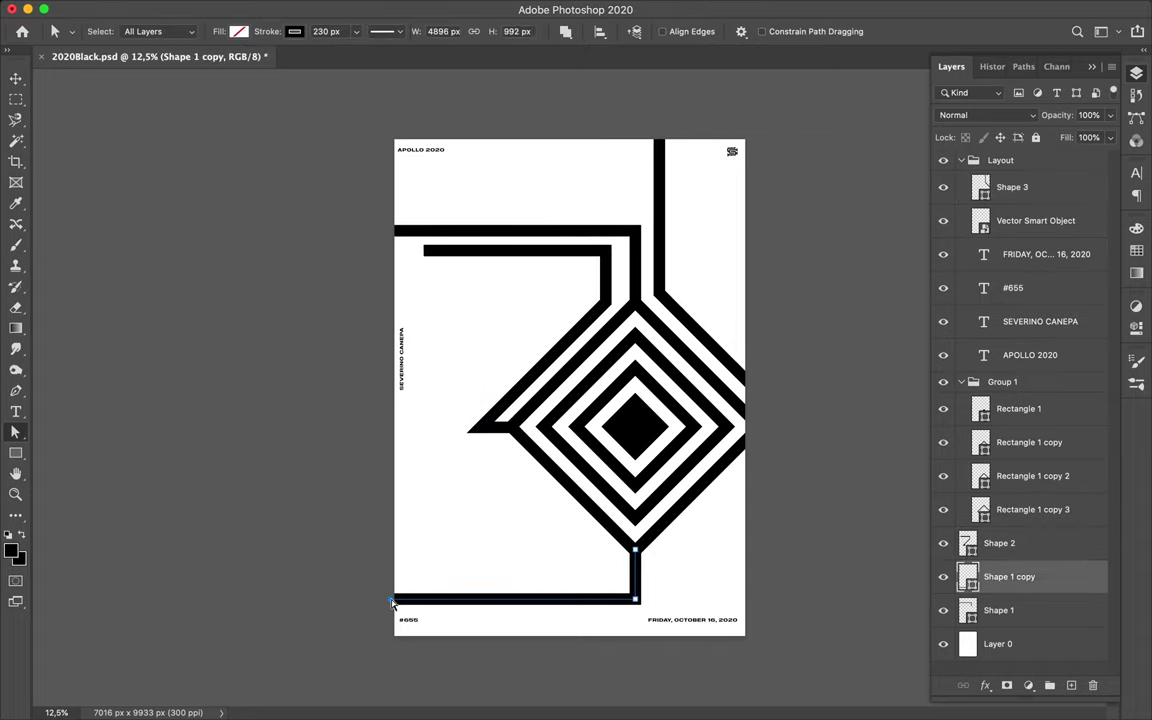
Extend the top bent line (Shape 1) down the poster's left side
{"action": "left_click", "coordinate": [415, 231]}
{"action": "key", "text": "p"}
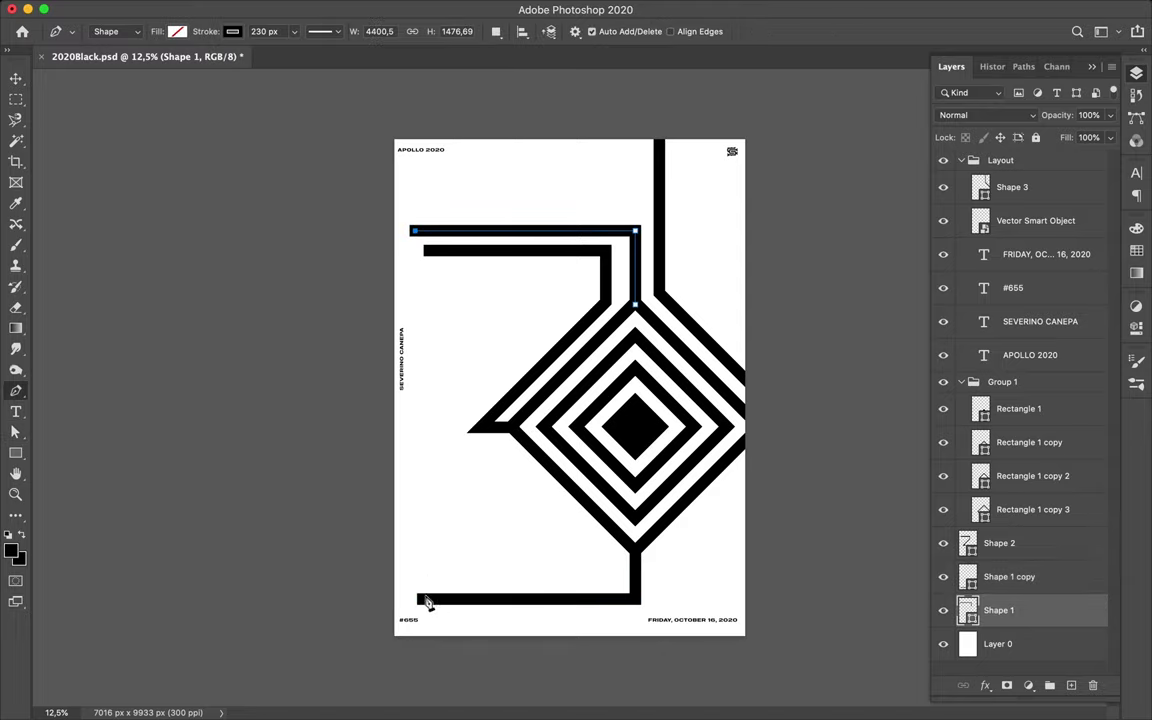
{"action": "left_click", "coordinate": [415, 600]}
{"action": "key", "text": "a"}
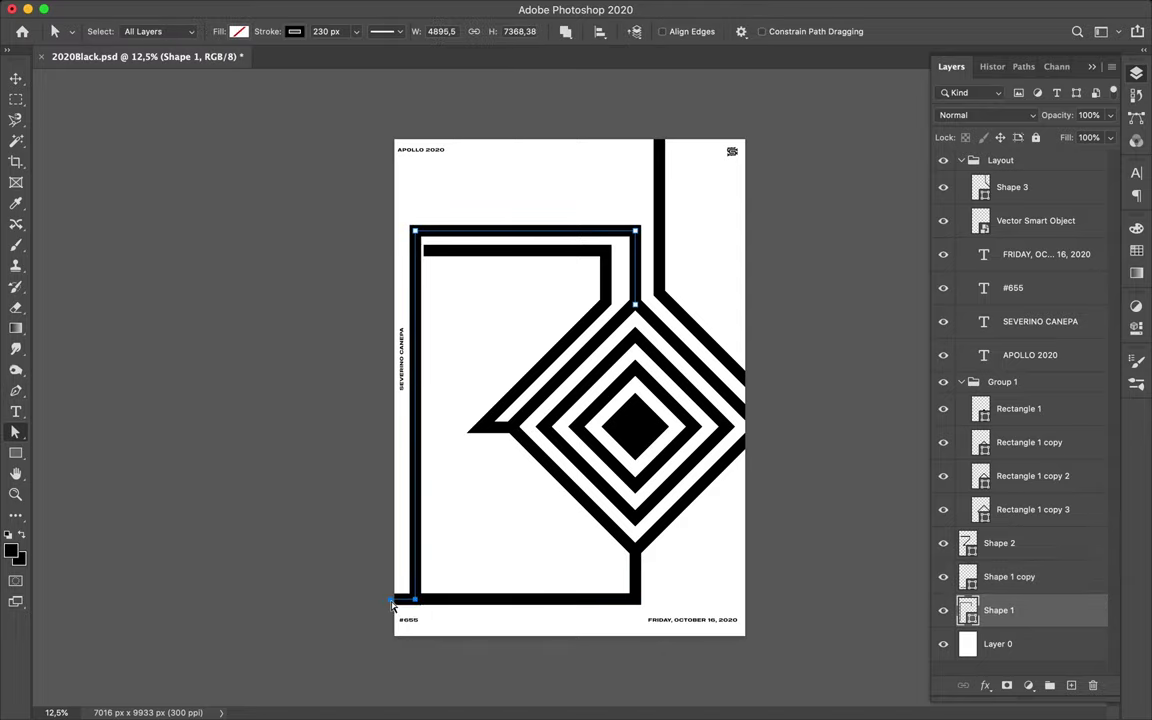
{"action": "scroll", "coordinate": [455, 604], "scroll_direction": "up", "scroll_amount": 3}
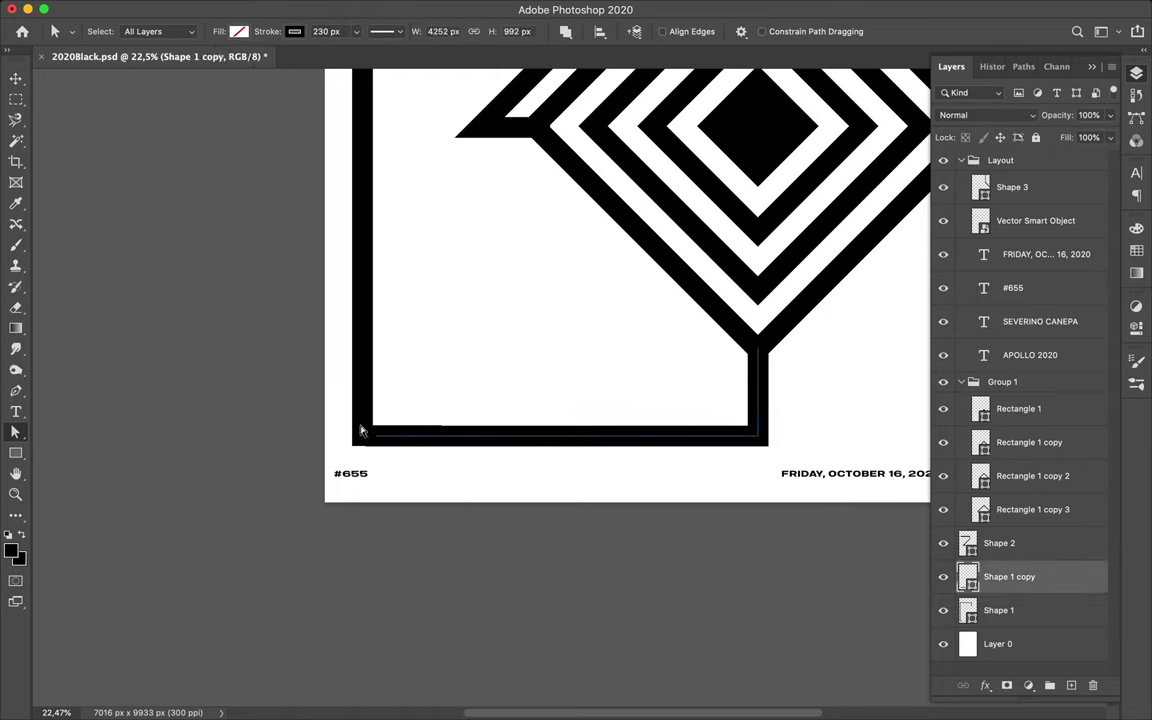
{"action": "scroll", "coordinate": [455, 326], "scroll_direction": "up", "scroll_amount": 10}
Extend Shape 2 down the left side and along the bottom to wrap the diamond
{"action": "left_click", "coordinate": [368, 262]}
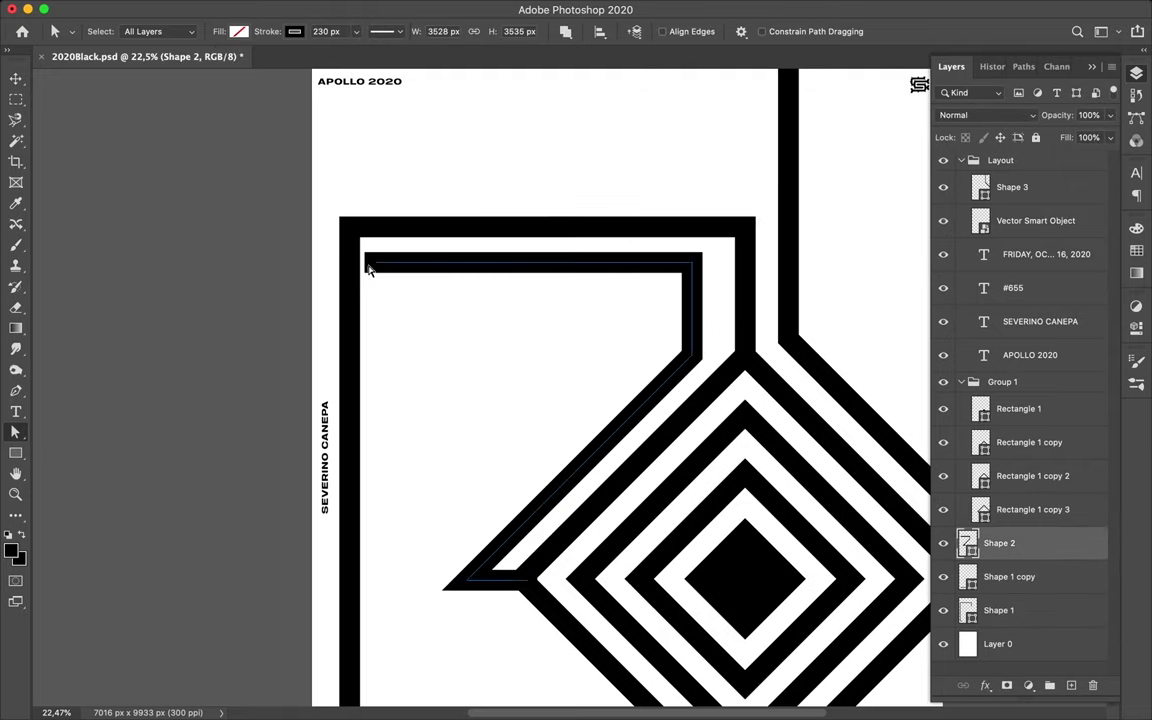
{"action": "key", "text": "p"}
{"action": "left_click", "coordinate": [388, 271]}
{"action": "scroll", "coordinate": [386, 643], "scroll_direction": "down", "scroll_amount": 5}
{"action": "left_click", "coordinate": [389, 478]}
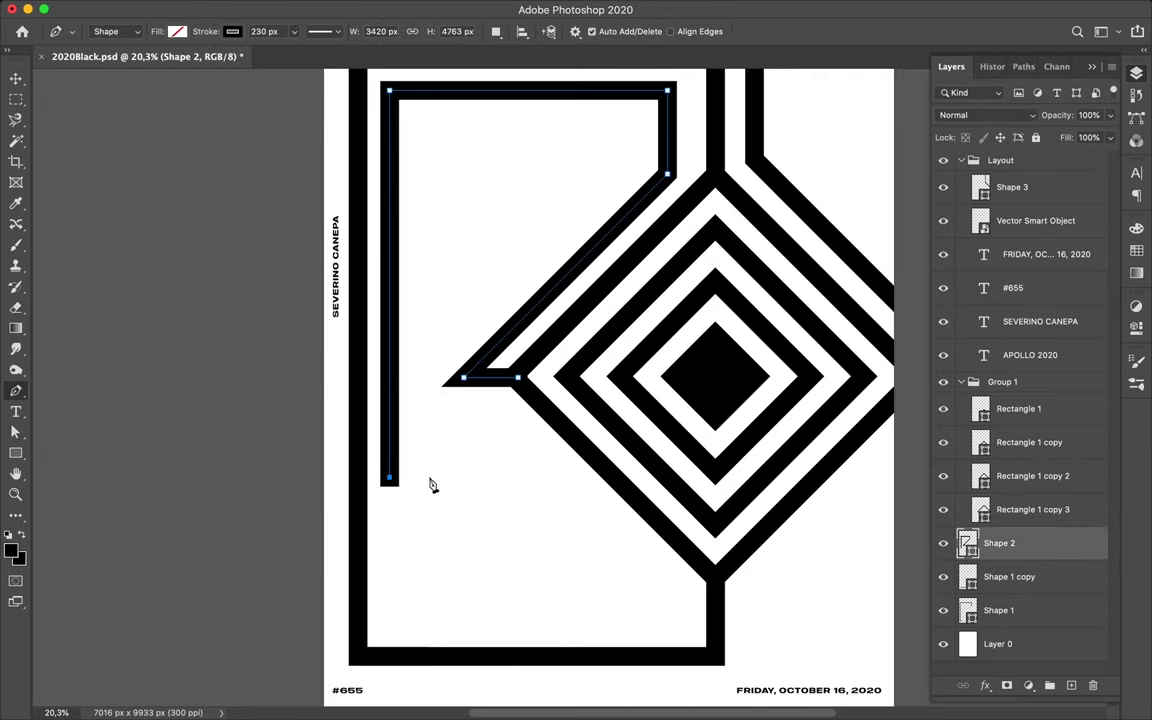
{"action": "left_click", "coordinate": [610, 478]}
{"action": "key", "text": "a"}
{"action": "left_click", "coordinate": [573, 577]}
{"action": "scroll", "coordinate": [607, 489], "scroll_direction": "up", "scroll_amount": 5}
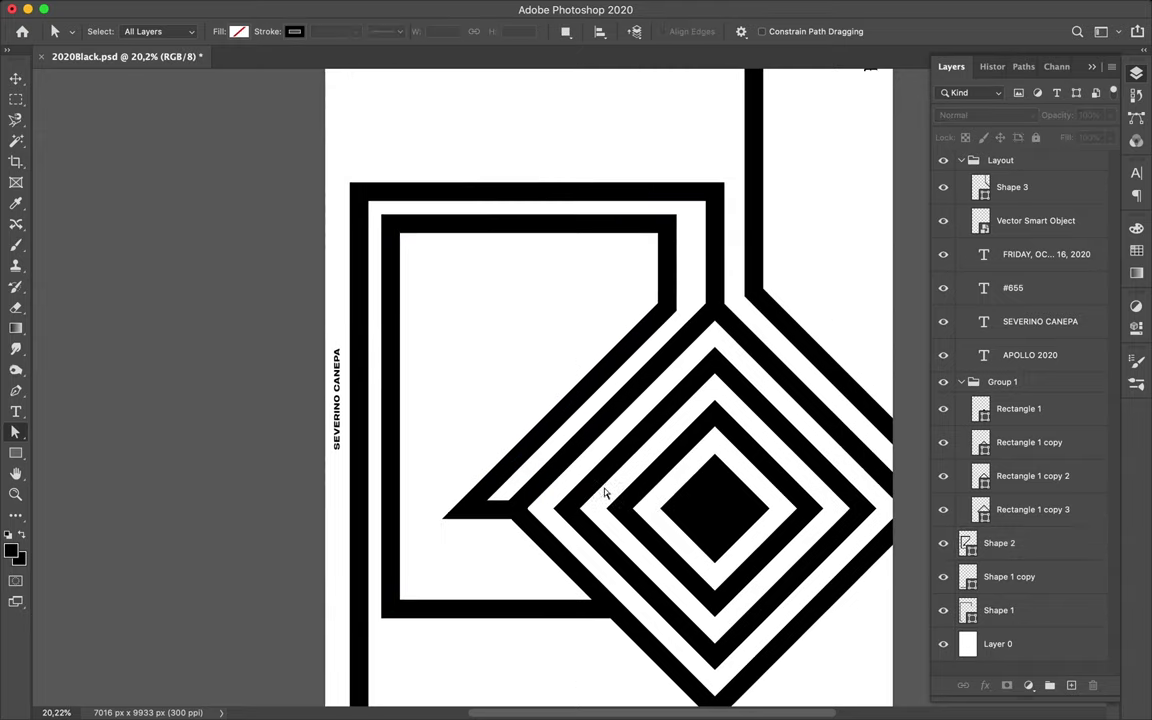
Type FAKE above the frame's top-left and enlarge it with Free Transform
{"action": "key", "text": "t"}
{"action": "left_click", "coordinate": [432, 156]}
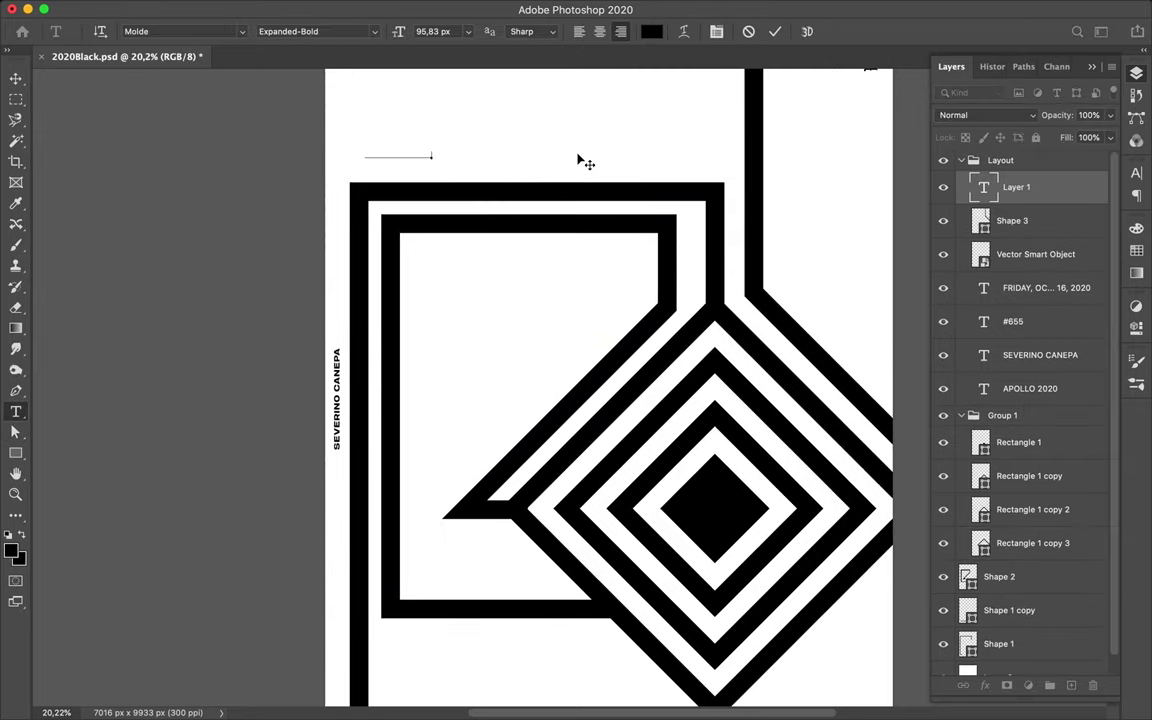
{"action": "type", "text": "FAKE"}
{"action": "key", "text": "Escape"}
{"action": "key", "text": "v"}
{"action": "key", "text": "ctrl+t"}
{"action": "left_click_drag", "start_coordinate": [432, 160], "coordinate": [540, 165]}
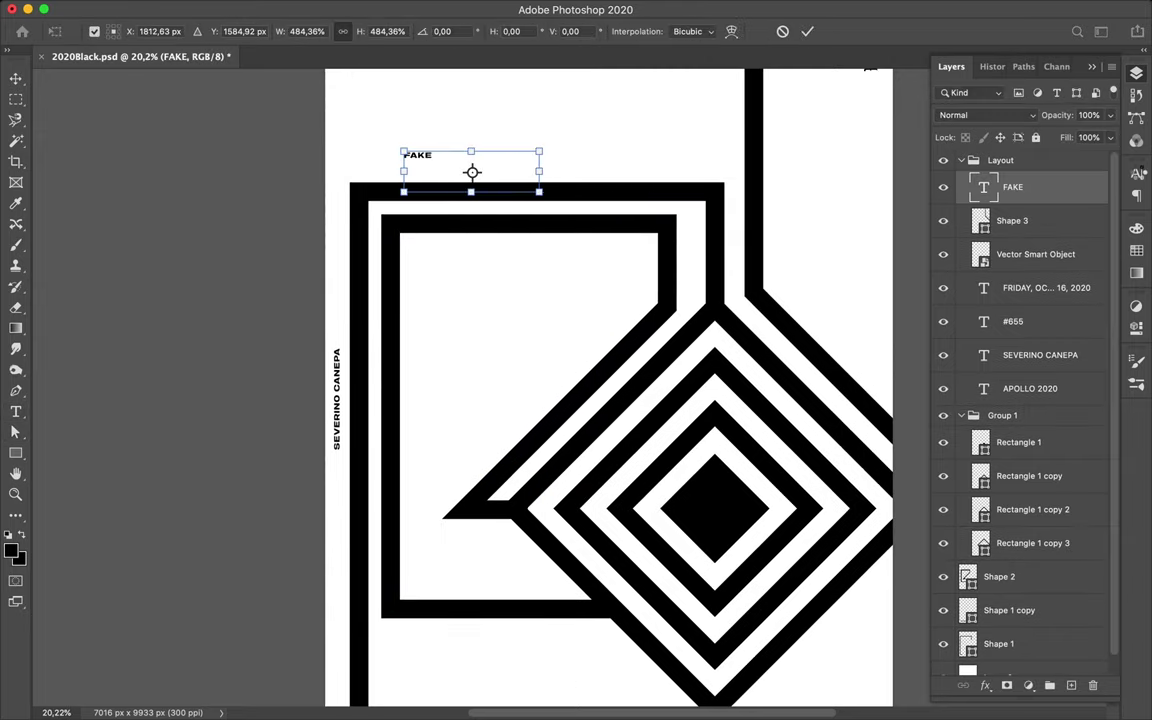
{"action": "key", "text": "Return"}
Set the FAKE font to URW DIN SemiCond italic
{"action": "left_click", "coordinate": [1136, 172]}
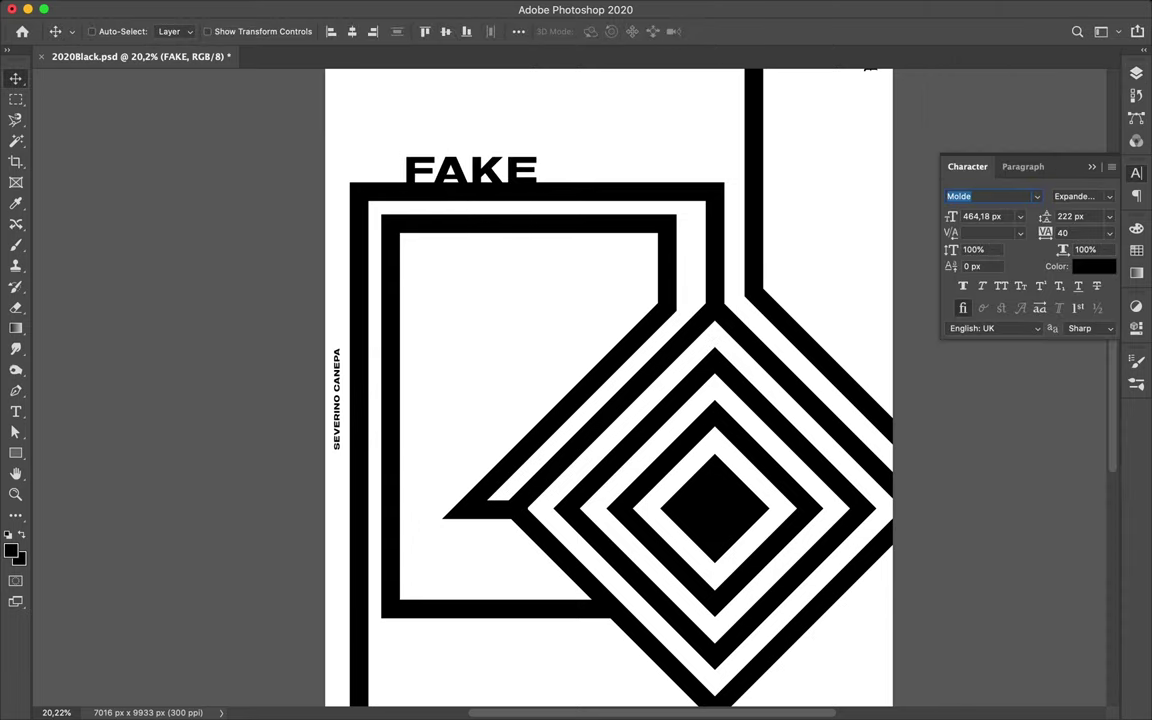
{"action": "type", "text": "din"}
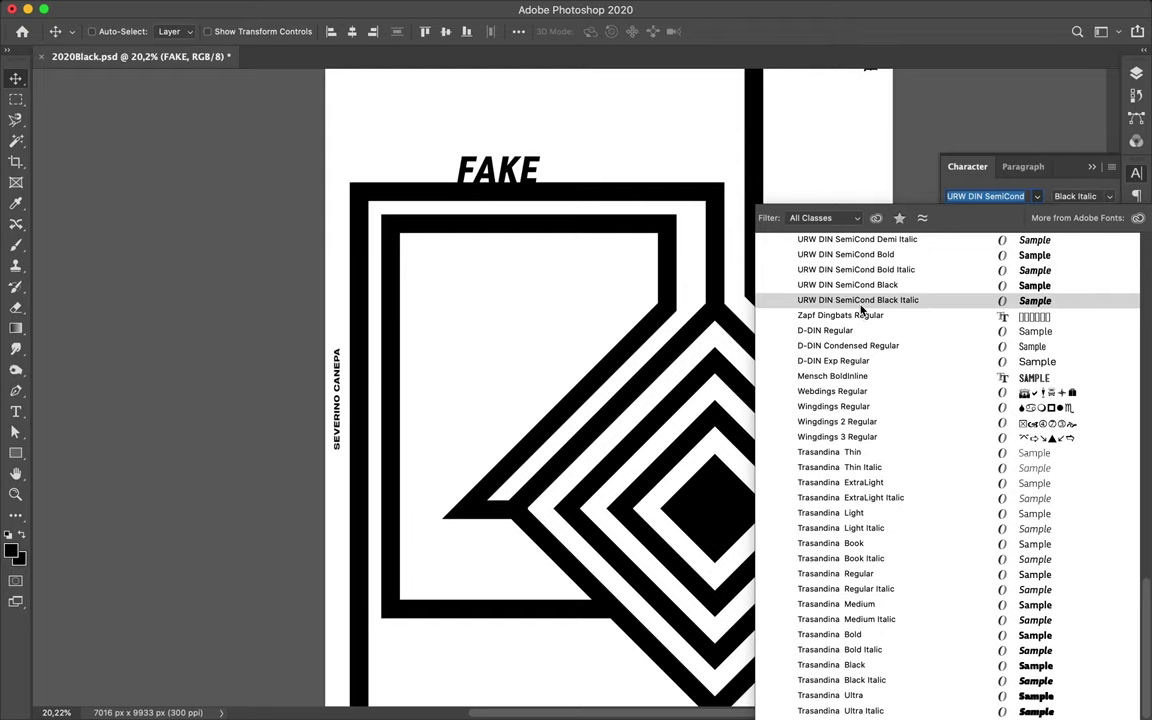
{"action": "left_click", "coordinate": [867, 242]}
{"action": "left_click", "coordinate": [1100, 197]}
{"action": "left_click", "coordinate": [1092, 265]}
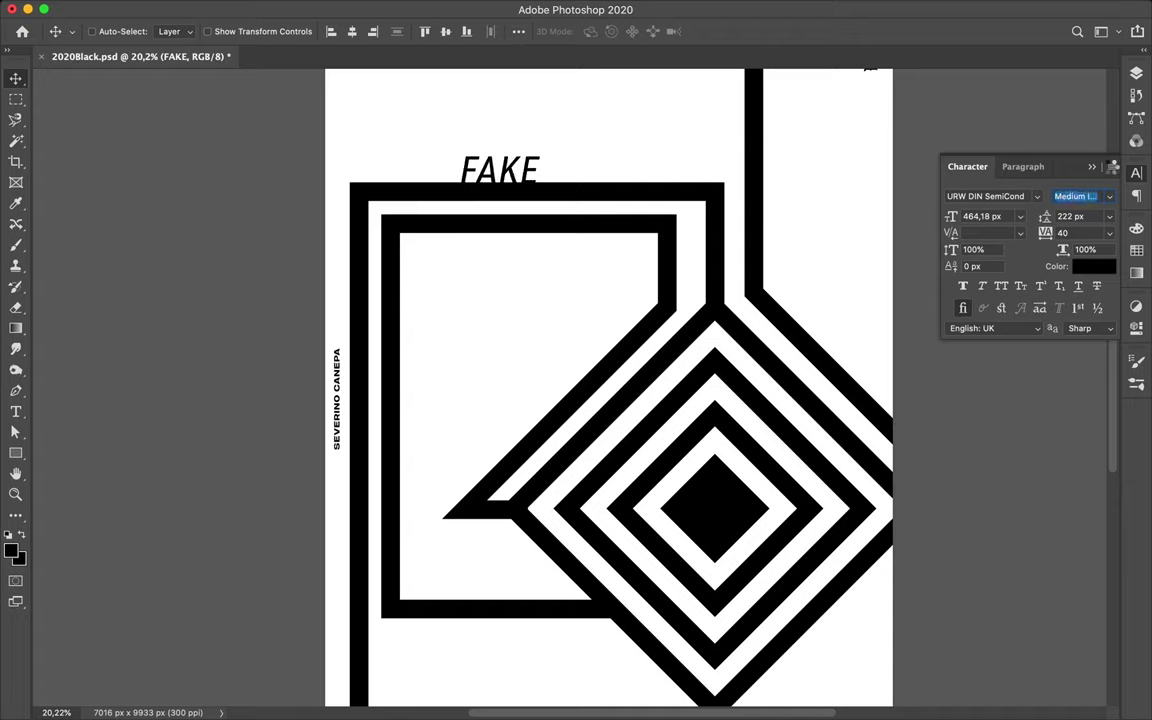
Set FAKE's tracking to 0 and duplicate it into the frame to retype as OPTICAL
{"action": "type", "text": "0"}
{"action": "key", "text": "Return"}
{"action": "left_click_drag", "start_coordinate": [522, 208], "coordinate": [478, 460]}
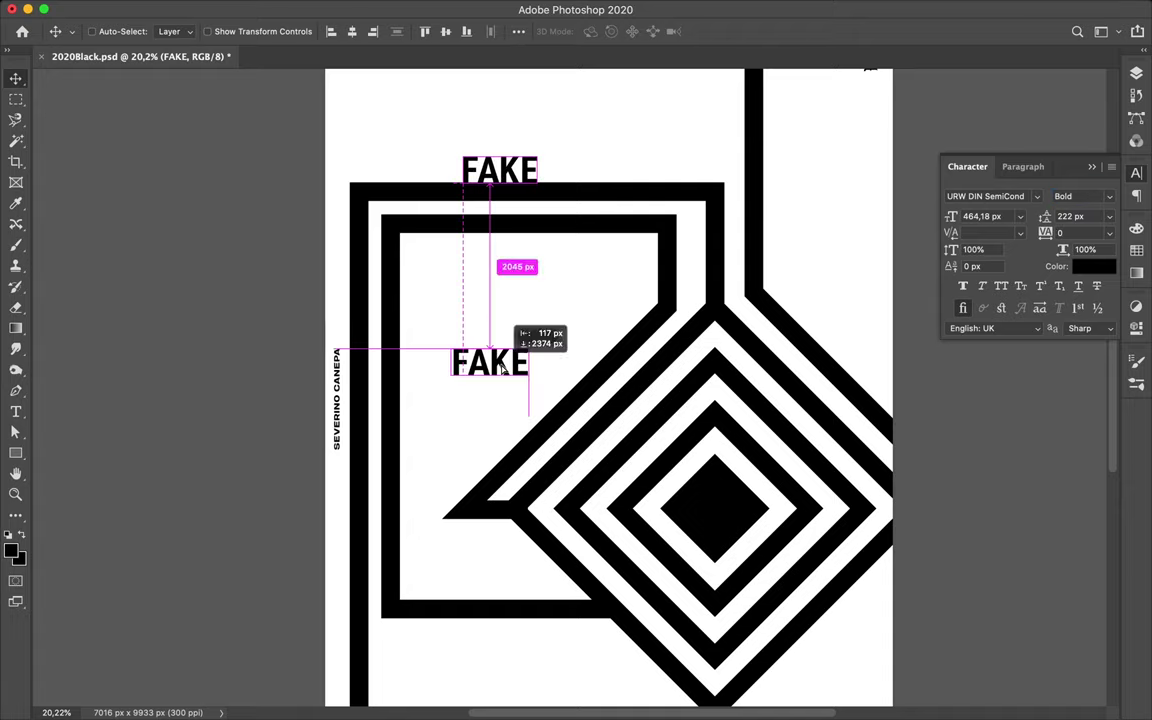
{"action": "double_click", "coordinate": [478, 459]}
{"action": "type", "text": "OPTICAL"}
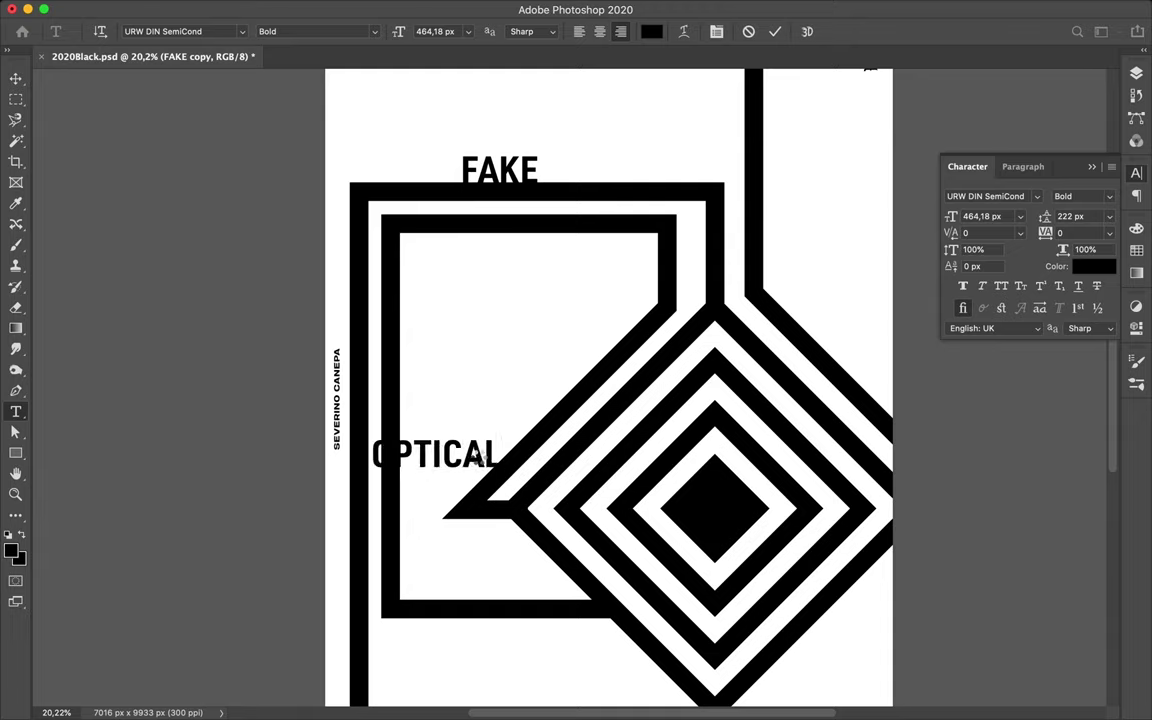
Rotate OPTICAL -90°, move it to the frame's lower-left, and scale it up
{"action": "key", "text": "ctrl+t"}
{"action": "left_click_drag", "start_coordinate": [515, 450], "coordinate": [416, 372]}
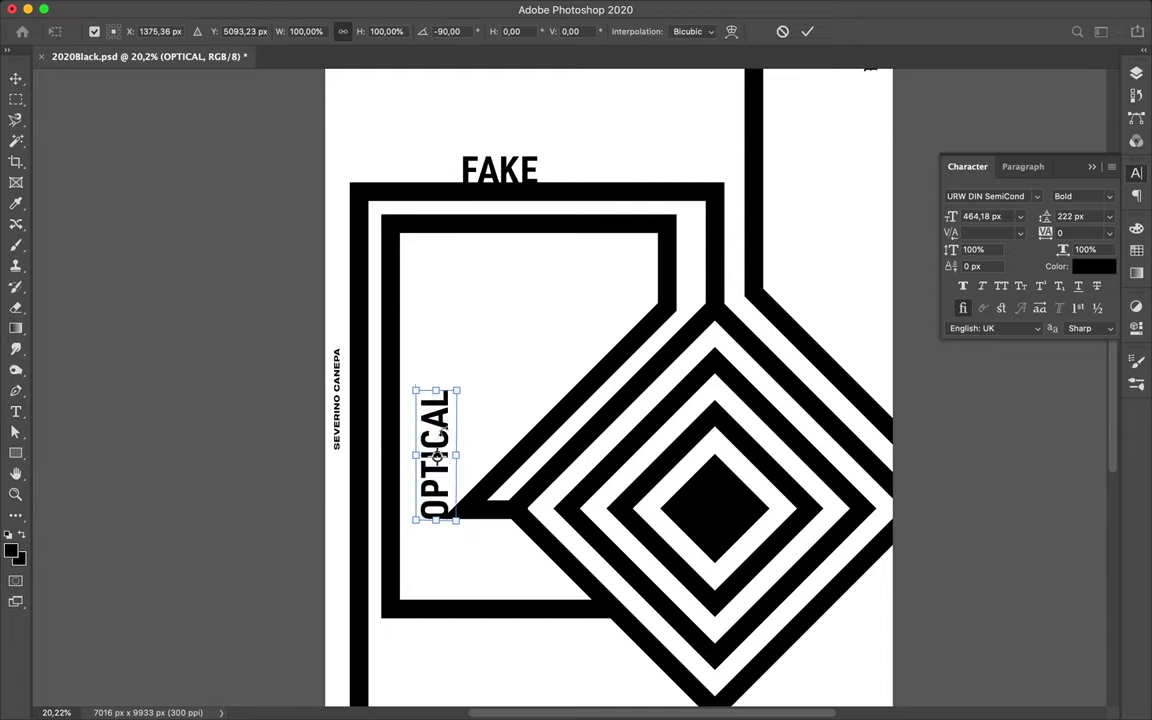
{"action": "key", "text": "Return"}
{"action": "left_click_drag", "start_coordinate": [437, 453], "coordinate": [422, 528]}
{"action": "key", "text": "ctrl+t"}
{"action": "mouse_move", "coordinate": [504, 311]}
{"action": "left_mouse_down"}
{"action": "mouse_move", "coordinate": [523, 237]}
{"action": "mouse_move", "coordinate": [512, 226]}
{"action": "left_mouse_up"}
{"action": "mouse_move", "coordinate": [433, 378]}
{"action": "left_mouse_down"}
{"action": "mouse_move", "coordinate": [460, 398]}
{"action": "mouse_move", "coordinate": [448, 400]}
{"action": "left_mouse_up"}
Apply the OPTICAL resize and give the text a white (ffffff) stroke
{"action": "key", "text": "Return"}
{"action": "left_click", "coordinate": [1136, 73]}
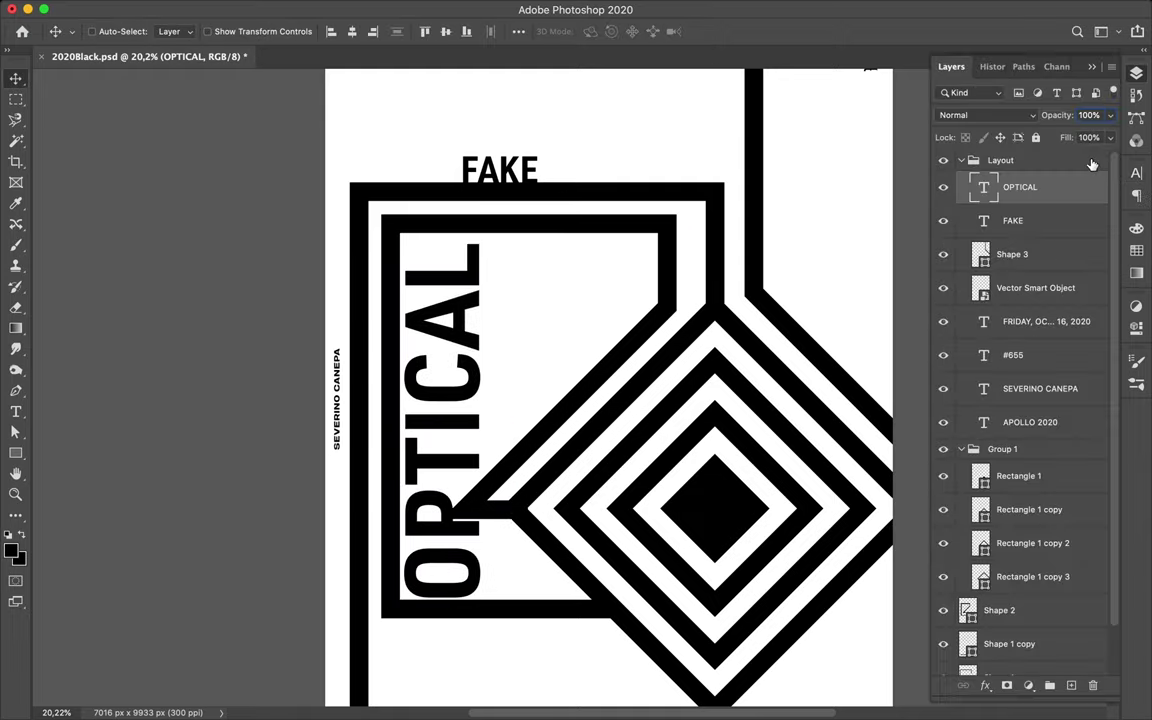
{"action": "double_click", "coordinate": [1076, 191]}
{"action": "left_click", "coordinate": [520, 386]}
{"action": "left_click", "coordinate": [473, 382]}
{"action": "left_click", "coordinate": [484, 423]}
{"action": "left_click", "coordinate": [706, 463]}
{"action": "type", "text": "ffffff"}
{"action": "key", "text": "Return"}
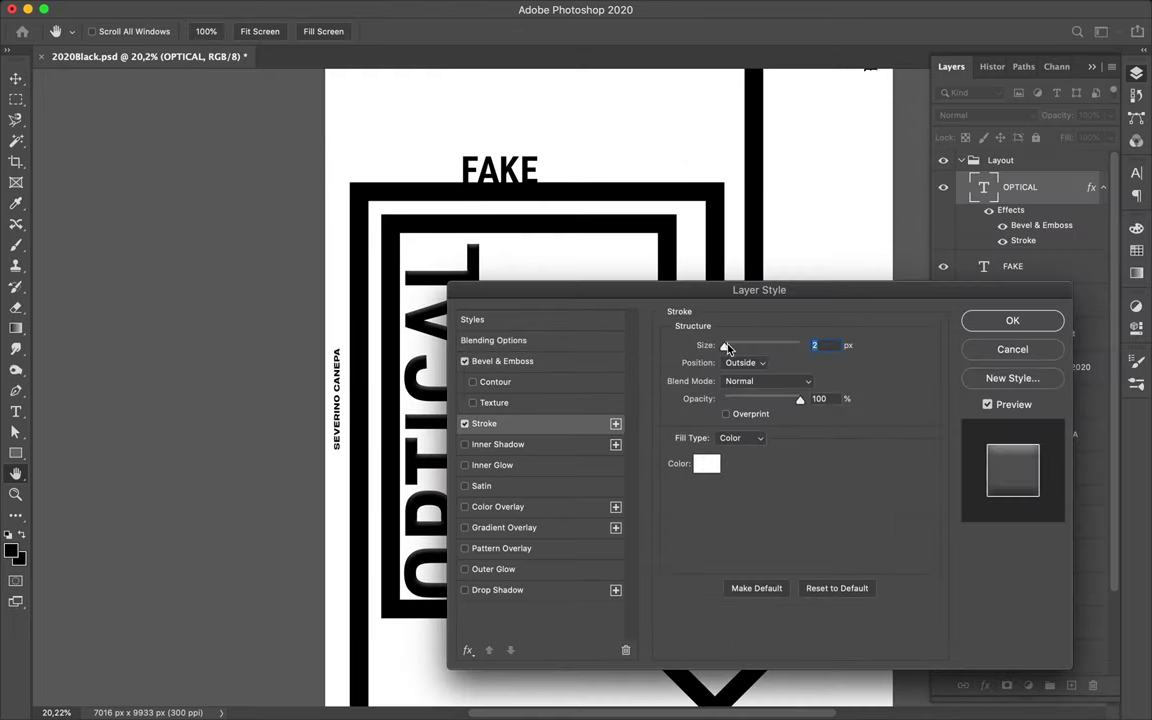
{"action": "left_click_drag", "start_coordinate": [727, 346], "coordinate": [756, 350]}
{"action": "left_click", "coordinate": [995, 324]}
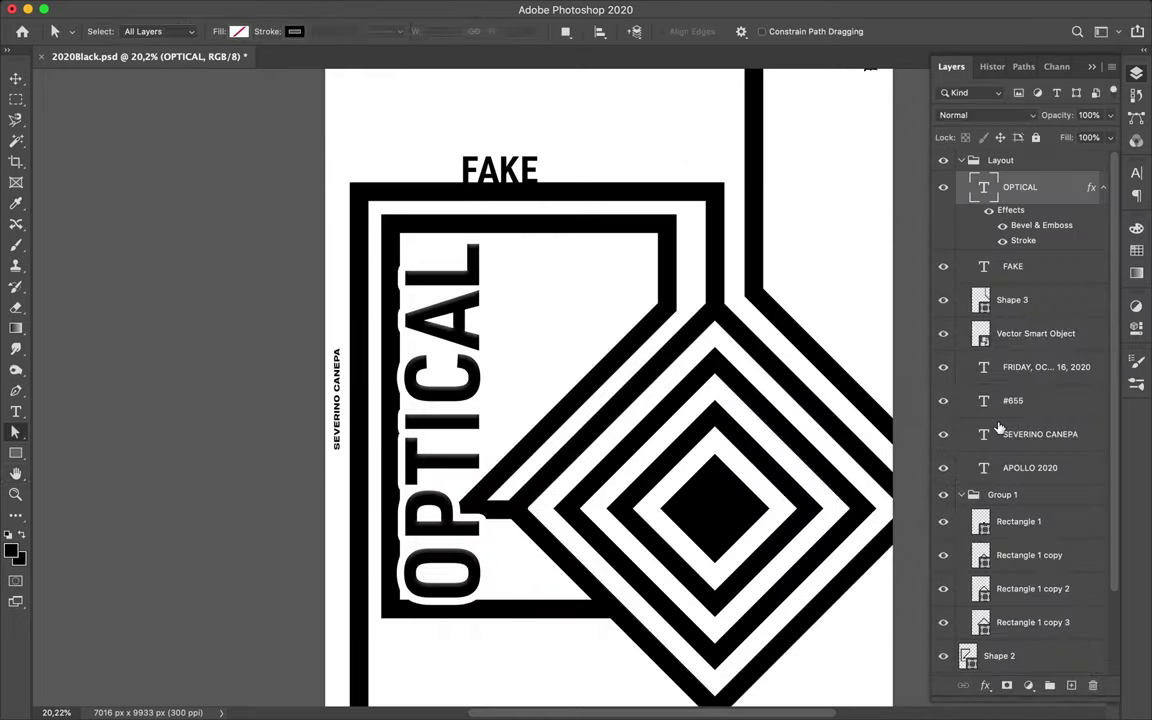
Set the OPTICAL stroke to 92 px Outside at 100% opacity, then duplicate OPTICAL offset right
{"action": "double_click", "coordinate": [1045, 226]}
{"action": "left_click", "coordinate": [525, 424]}
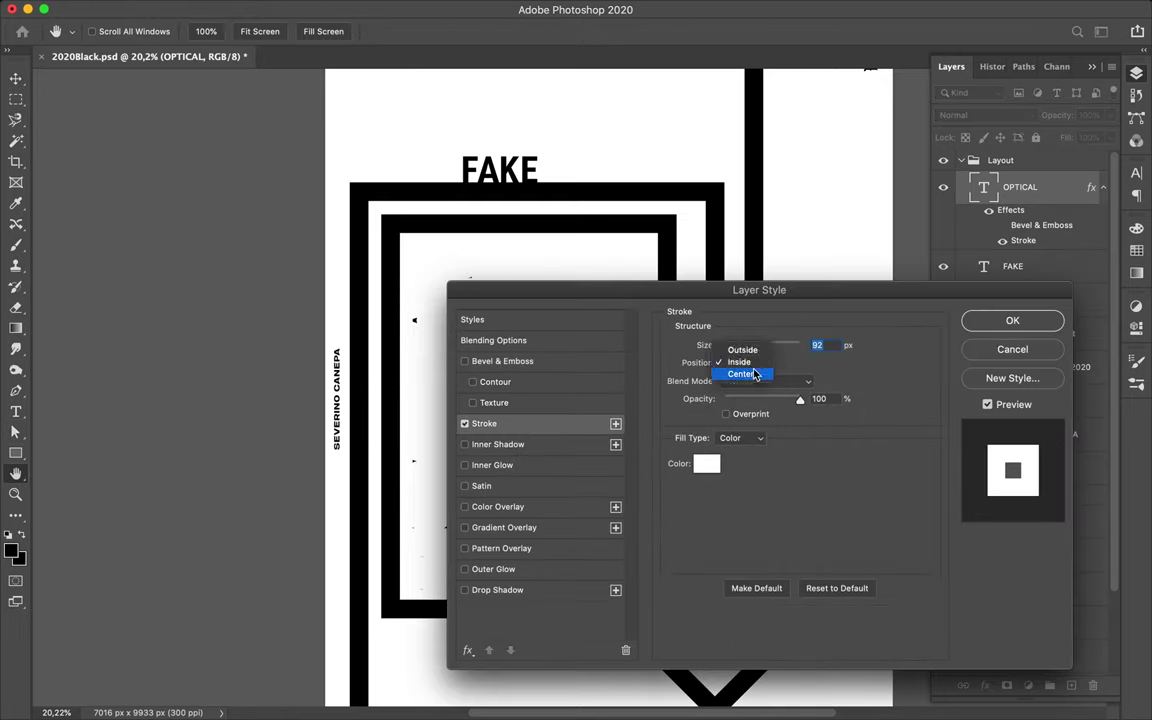
{"action": "left_click", "coordinate": [742, 362]}
{"action": "mouse_move", "coordinate": [800, 399]}
{"action": "left_mouse_down"}
{"action": "mouse_move", "coordinate": [751, 401]}
{"action": "mouse_move", "coordinate": [800, 399]}
{"action": "left_mouse_up"}
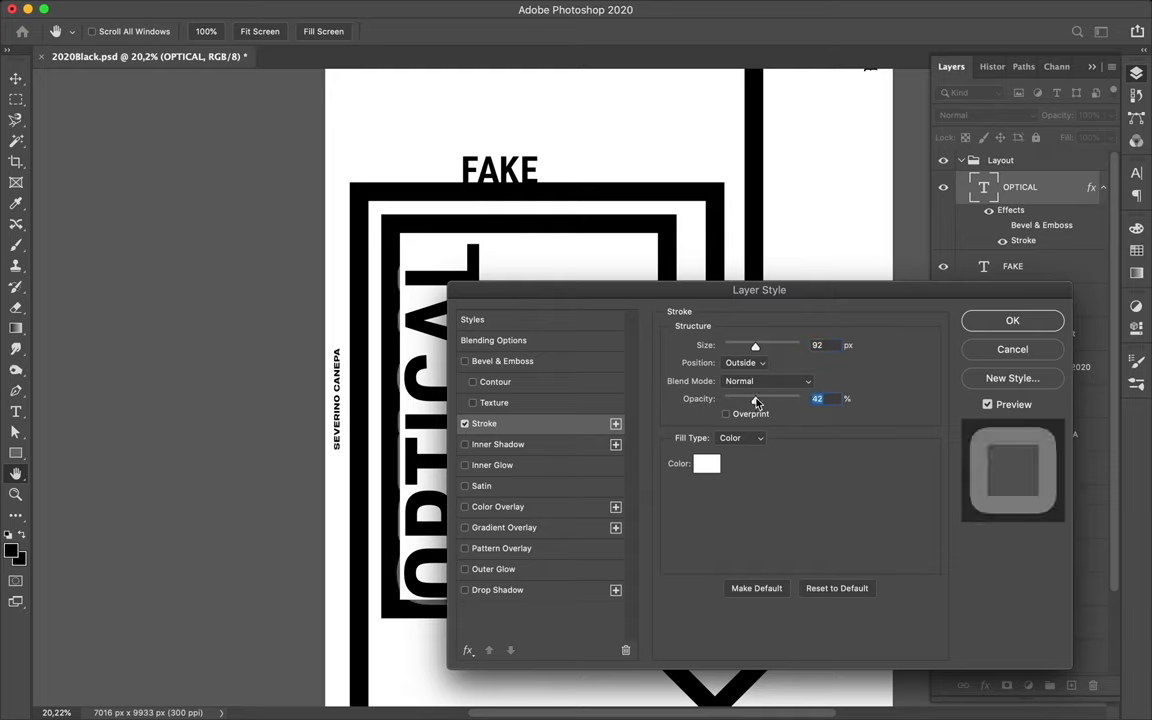
{"action": "left_click", "coordinate": [740, 438]}
{"action": "left_click", "coordinate": [775, 590]}
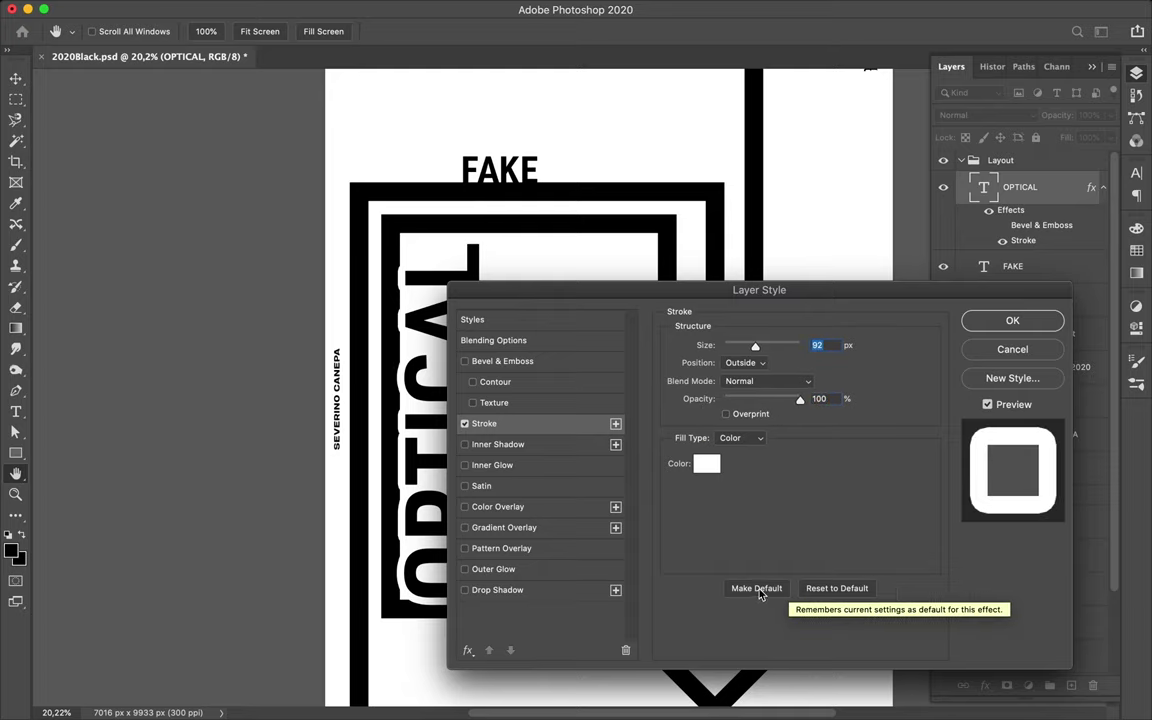
{"action": "key", "text": "Return"}
{"action": "left_click_drag", "start_coordinate": [481, 354], "coordinate": [518, 343]}
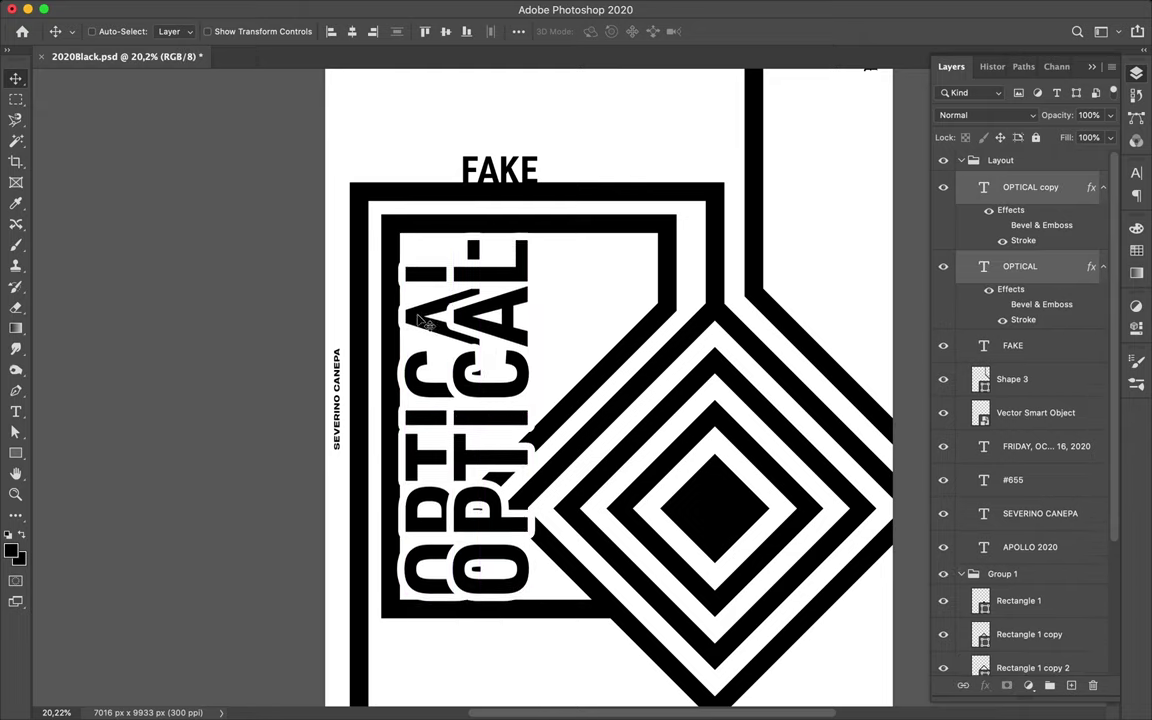
Stack both OPTICAL copies beneath the original and slide them against it as echoes
{"action": "left_click", "coordinate": [1025, 268]}
{"action": "left_click_drag", "start_coordinate": [990, 192], "coordinate": [1053, 654]}
{"action": "mouse_move", "coordinate": [518, 418]}
{"action": "left_mouse_down"}
{"action": "mouse_move", "coordinate": [492, 378]}
{"action": "mouse_move", "coordinate": [505, 365]}
{"action": "mouse_move", "coordinate": [511, 375]}
{"action": "left_mouse_up"}
{"action": "left_click_drag", "start_coordinate": [1034, 573], "coordinate": [1034, 575]}
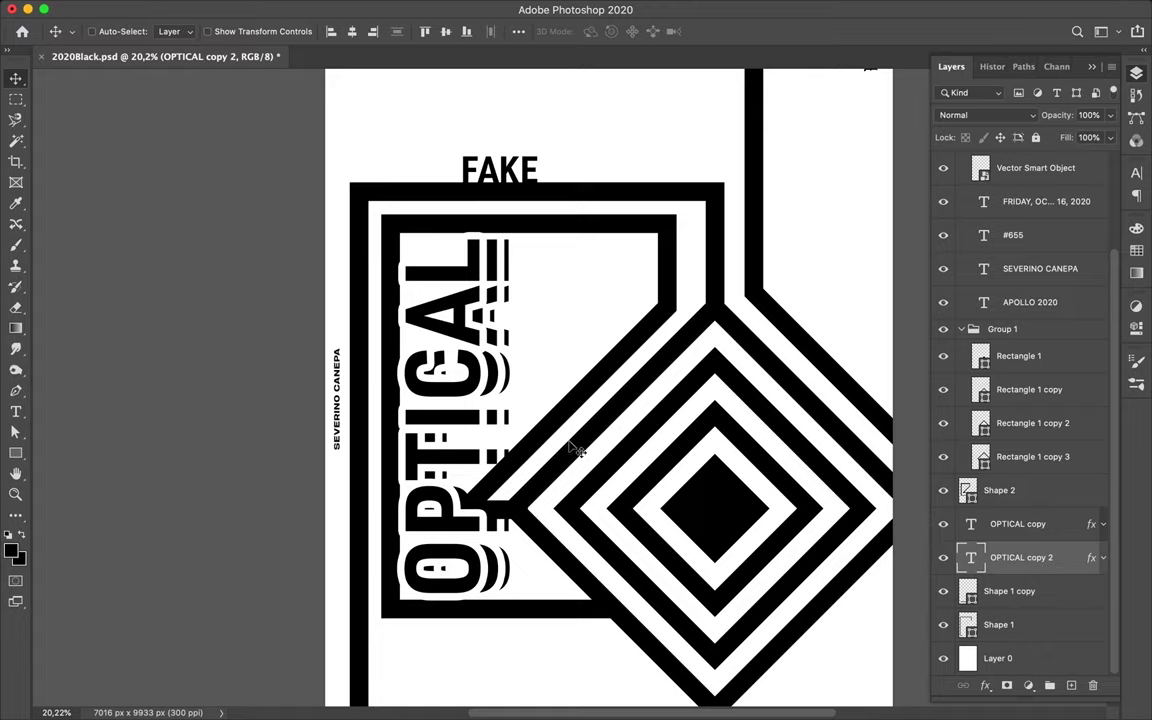
{"action": "scroll", "coordinate": [553, 270], "scroll_direction": "down", "scroll_amount": 2}
Duplicate FAKE to the bottom, retype it as ILLUSION and move it bottom-left
{"action": "left_click_drag", "start_coordinate": [496, 113], "coordinate": [770, 648]}
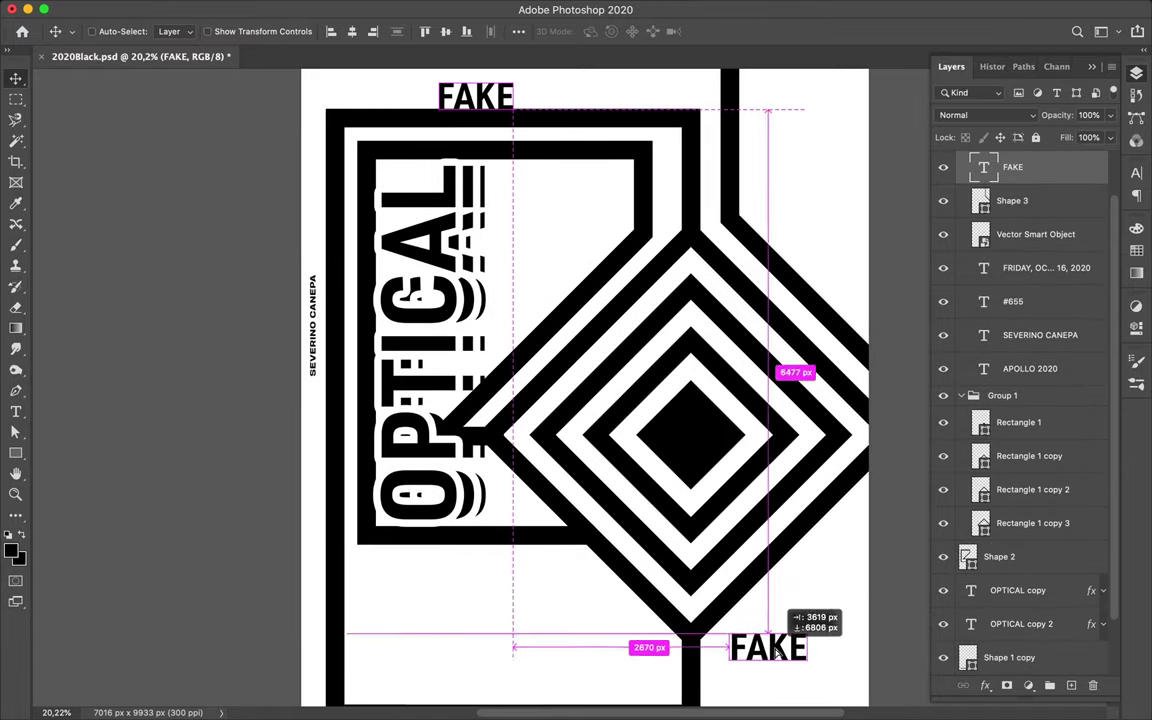
{"action": "scroll", "coordinate": [774, 650], "scroll_direction": "down", "scroll_amount": 3}
{"action": "double_click", "coordinate": [766, 512]}
{"action": "type", "text": "t"}
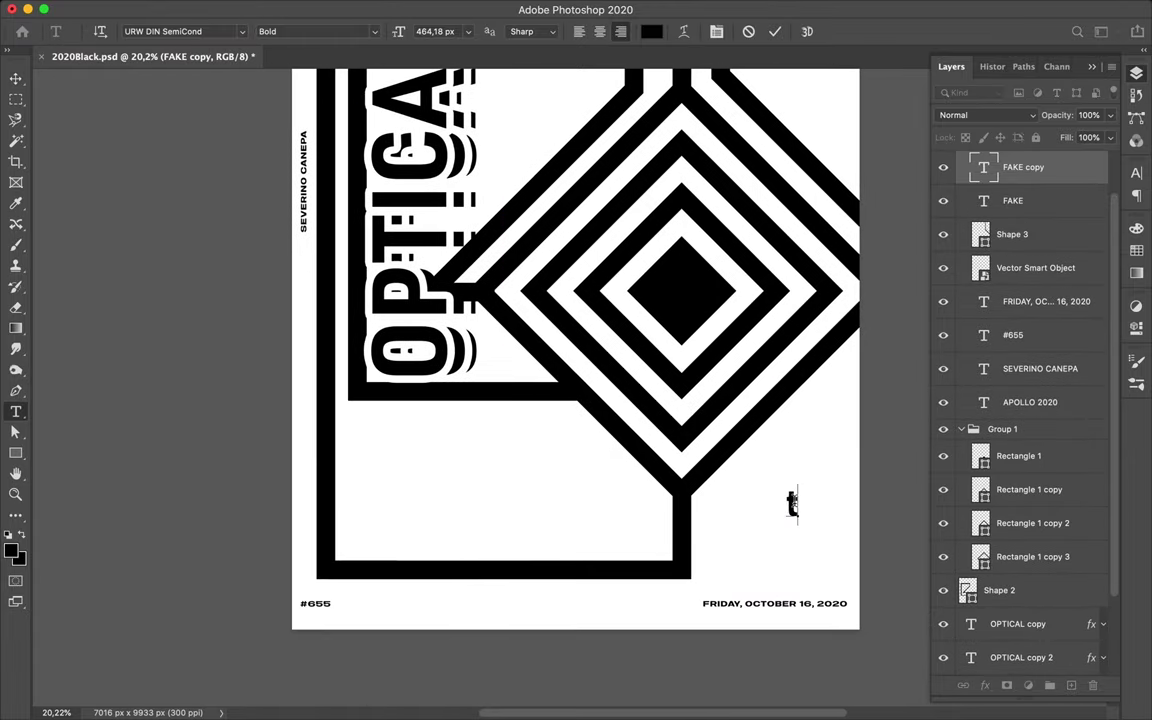
{"action": "type", "text": "ION"}
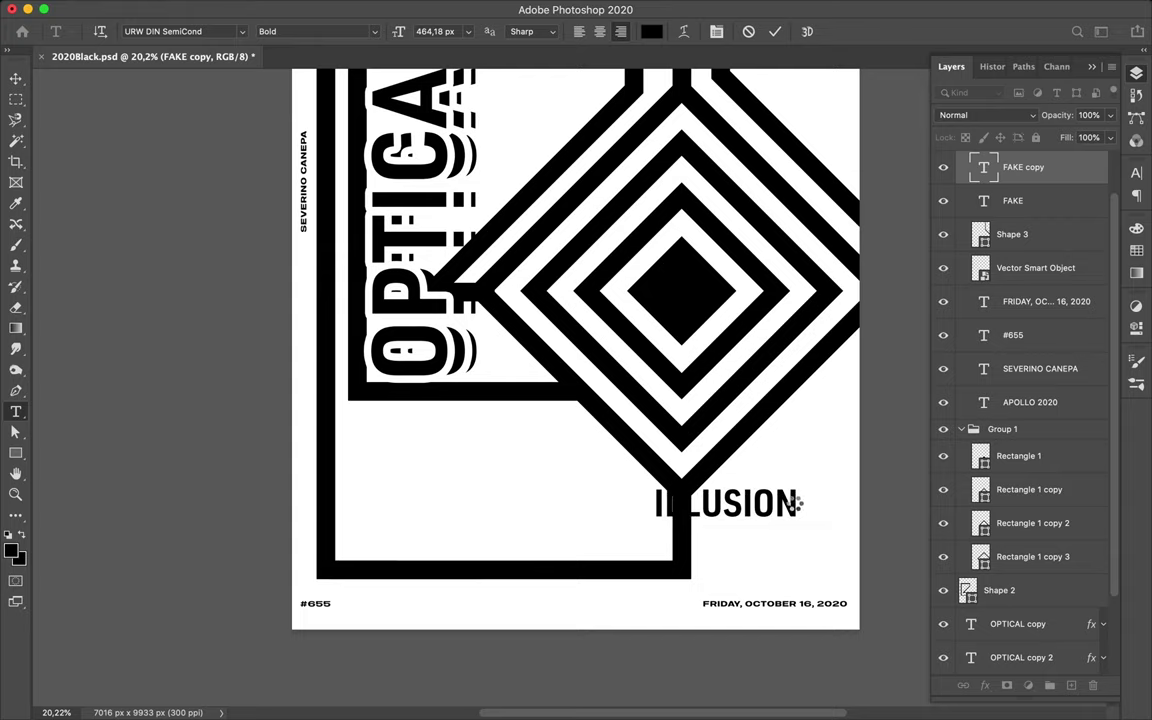
{"action": "key", "text": "Escape"}
{"action": "key", "text": "v"}
{"action": "left_click_drag", "start_coordinate": [836, 505], "coordinate": [465, 545]}
{"action": "scroll", "coordinate": [465, 545], "scroll_direction": "up", "scroll_amount": 2}
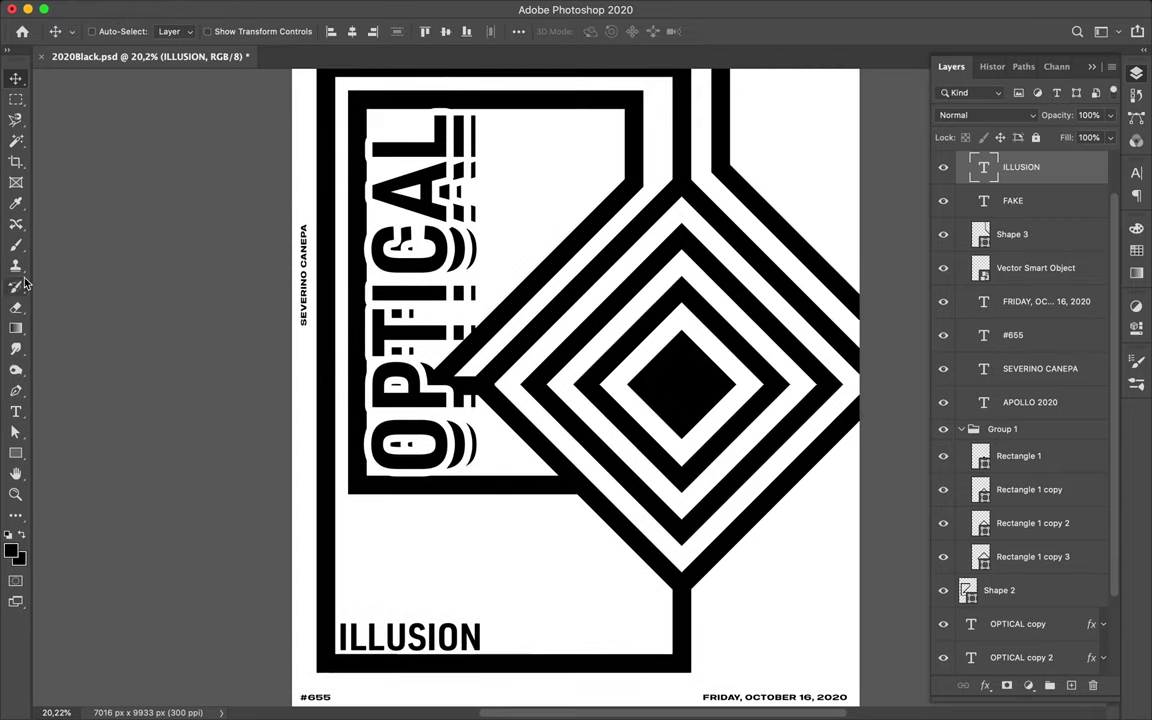
Switch to the Rectangle tool and check its fill colour options
{"action": "key", "text": "u"}
{"action": "left_click", "coordinate": [182, 34]}
{"action": "key", "text": "Escape"}
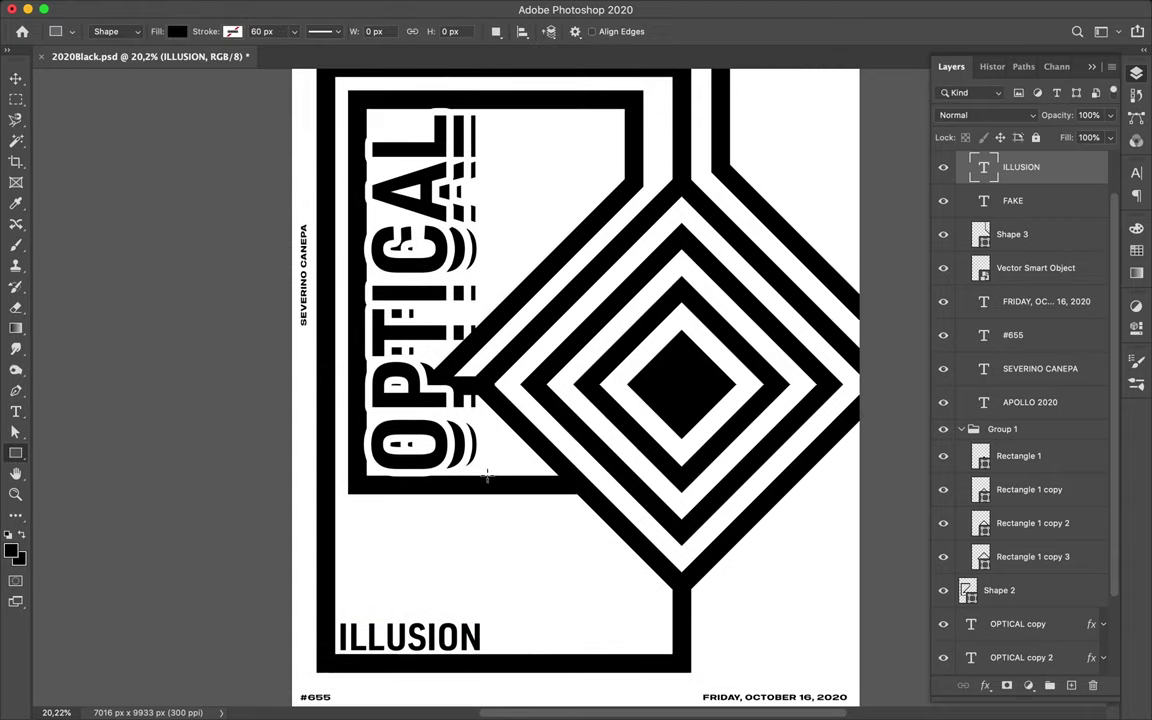
Move the square lower and fill it with the purple-teal gradient at 45°
{"action": "key", "text": "v"}
{"action": "left_click_drag", "start_coordinate": [501, 483], "coordinate": [504, 543]}
{"action": "key", "text": "a"}
{"action": "left_click", "coordinate": [238, 31]}
{"action": "left_click", "coordinate": [201, 62]}
{"action": "left_click", "coordinate": [167, 118]}
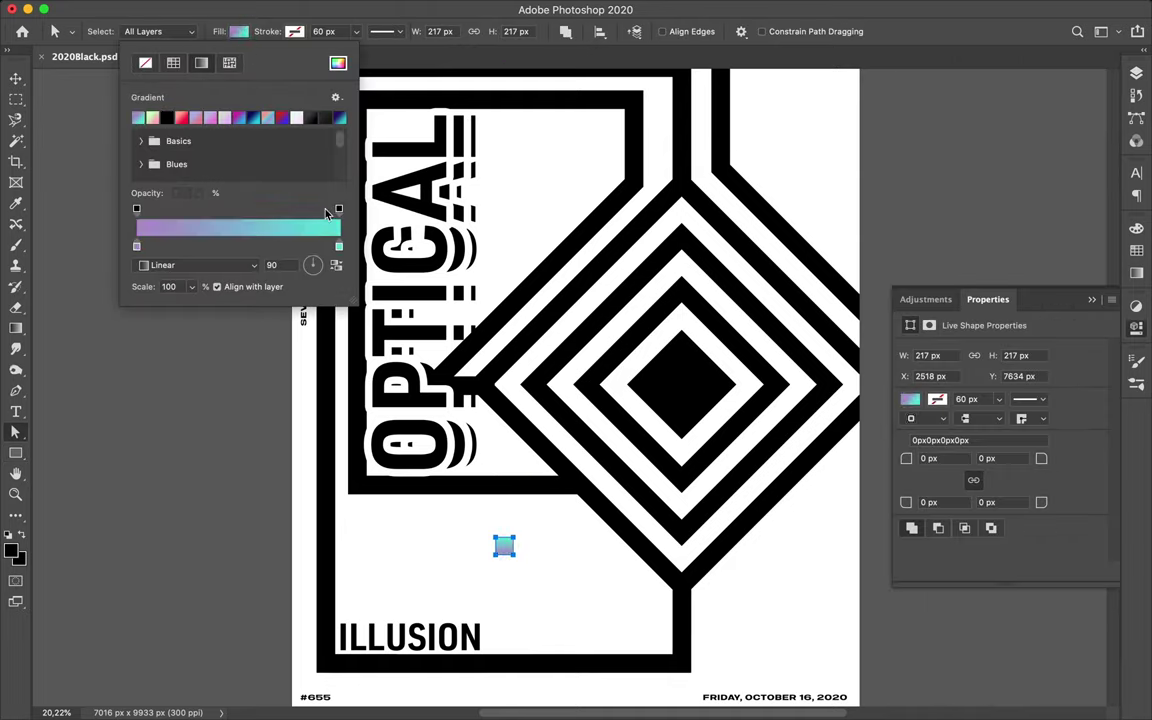
{"action": "type", "text": "45"}
{"action": "key", "text": "Escape"}
{"action": "key", "text": "v"}
Duplicate the square to its right and reverse the copy's gradient direction
{"action": "left_click_drag", "start_coordinate": [504, 545], "coordinate": [524, 548]}
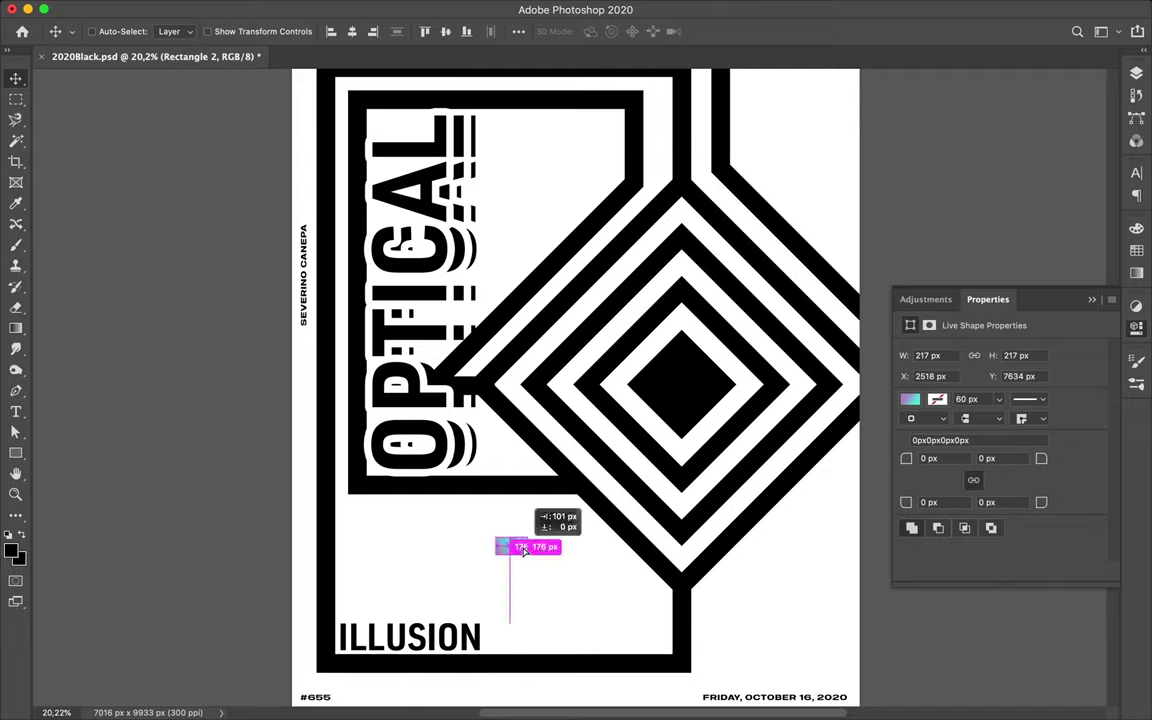
{"action": "scroll", "coordinate": [524, 548], "scroll_direction": "up", "scroll_amount": 4}
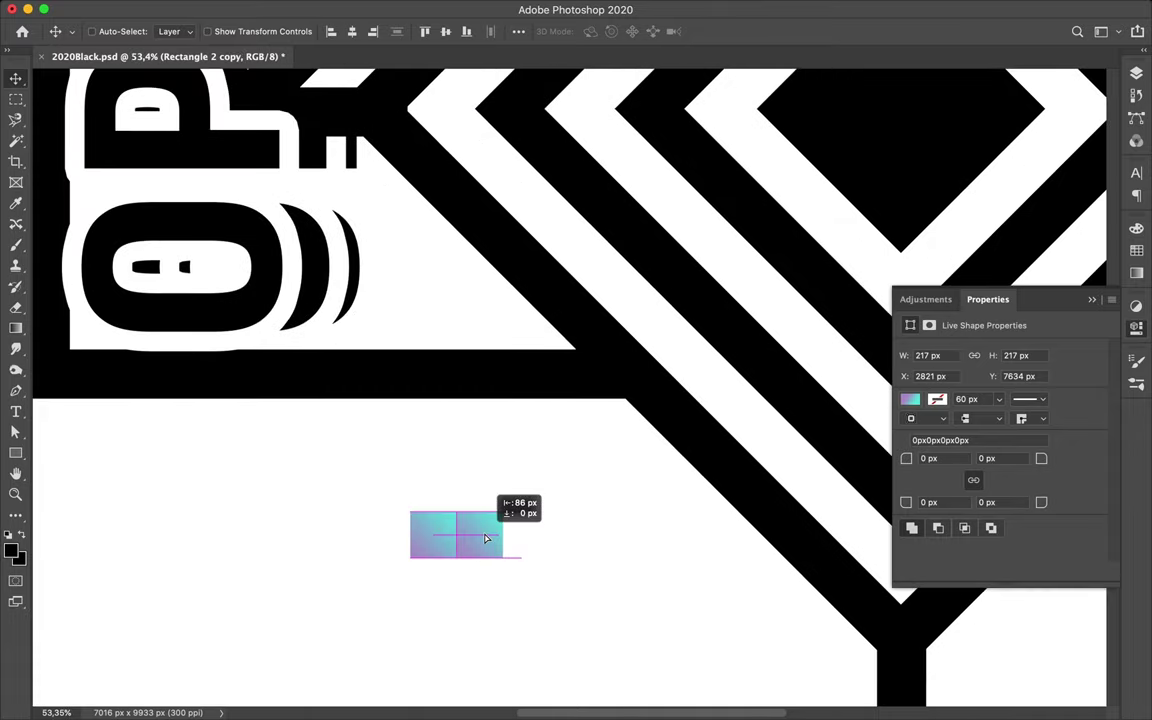
{"action": "key", "text": "a"}
{"action": "left_click", "coordinate": [238, 31]}
{"action": "left_click", "coordinate": [243, 240]}
{"action": "left_click", "coordinate": [483, 483]}
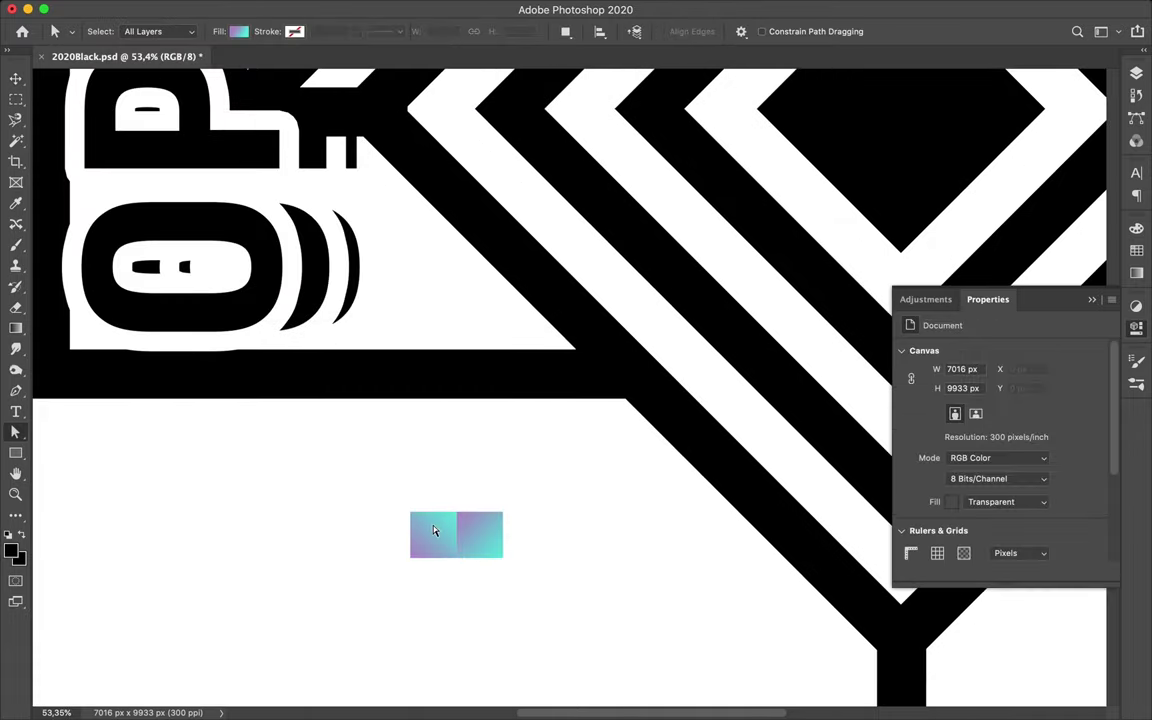
{"action": "scroll", "coordinate": [433, 530], "scroll_direction": "up", "scroll_amount": 5}
{"action": "key", "text": "v"}
Duplicate the square pair directly above and rotate the top-left square's gradient
{"action": "left_click", "coordinate": [281, 582]}
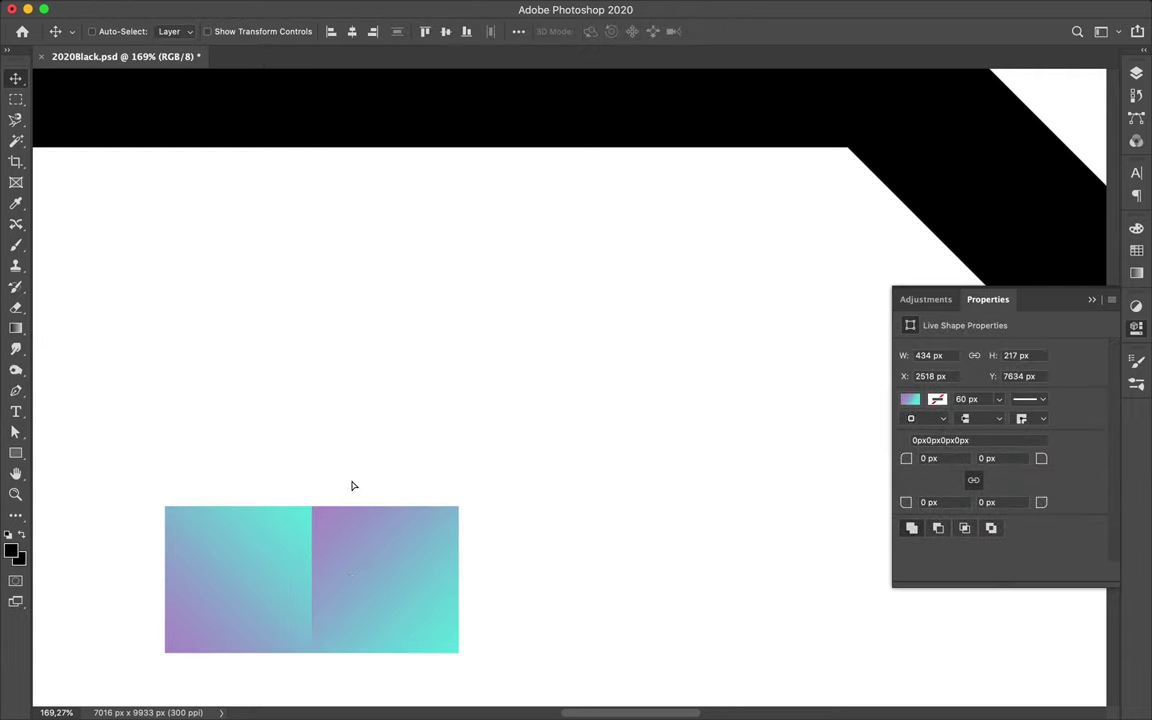
{"action": "left_click_drag", "start_coordinate": [352, 588], "coordinate": [352, 440]}
{"action": "left_click", "coordinate": [270, 442]}
{"action": "key", "text": "a"}
{"action": "left_click", "coordinate": [240, 31]}
{"action": "left_click_drag", "start_coordinate": [311, 265], "coordinate": [311, 266]}
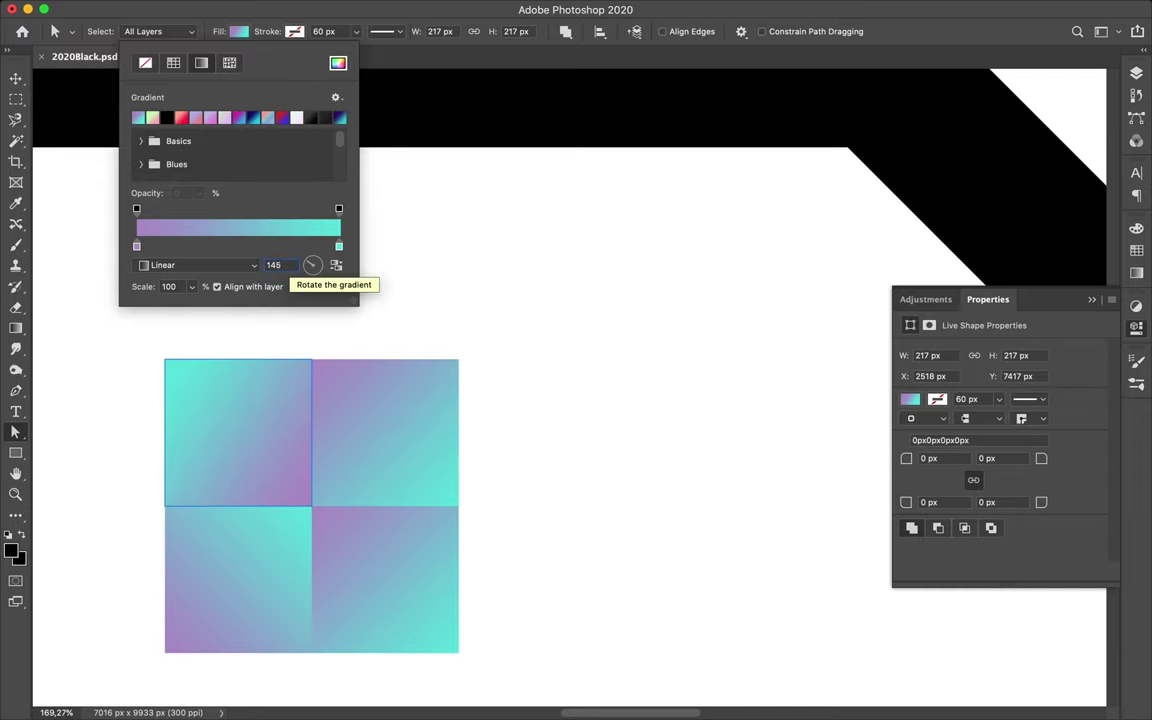
{"action": "left_click", "coordinate": [368, 332]}
{"action": "key", "text": "v"}
Set the top-right square's gradient angle to -45°
{"action": "left_click", "coordinate": [376, 377]}
{"action": "key", "text": "a"}
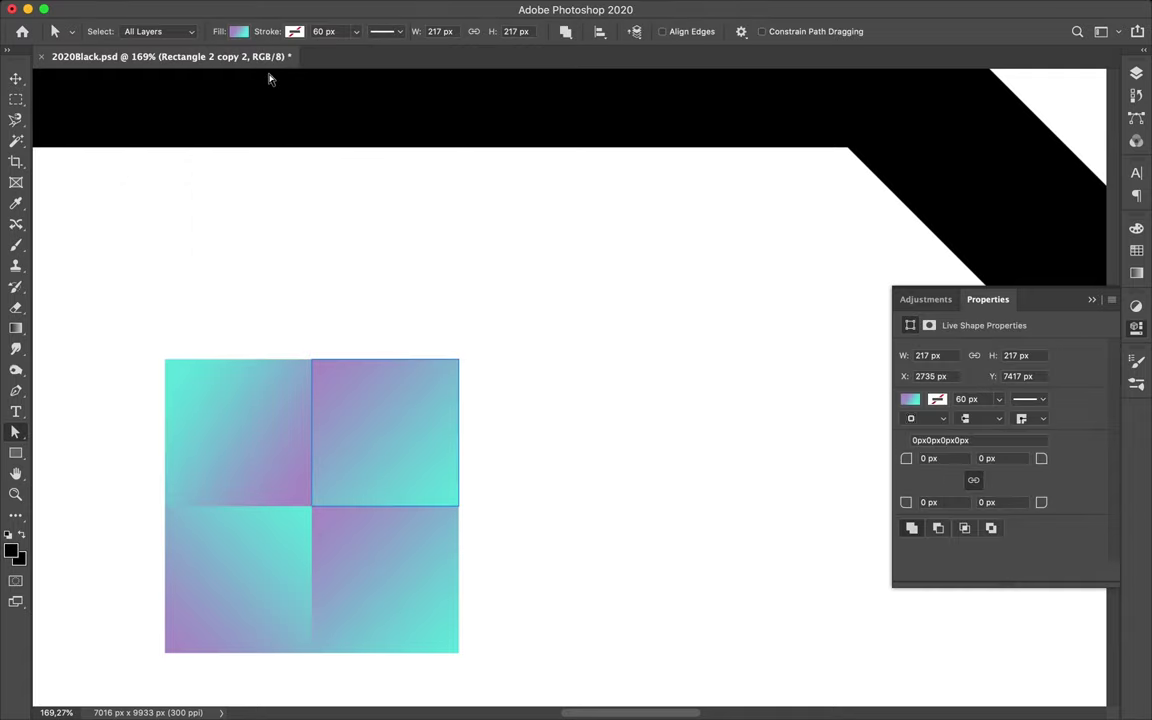
{"action": "left_click", "coordinate": [240, 31]}
{"action": "left_click_drag", "start_coordinate": [311, 263], "coordinate": [309, 265]}
{"action": "key", "text": "Return"}
{"action": "left_click", "coordinate": [238, 31]}
{"action": "key", "text": "Return"}
{"action": "left_click", "coordinate": [230, 31]}
{"action": "key", "text": "Return"}
{"action": "scroll", "coordinate": [297, 209], "scroll_direction": "down", "scroll_amount": 1}
{"action": "key", "text": "v"}
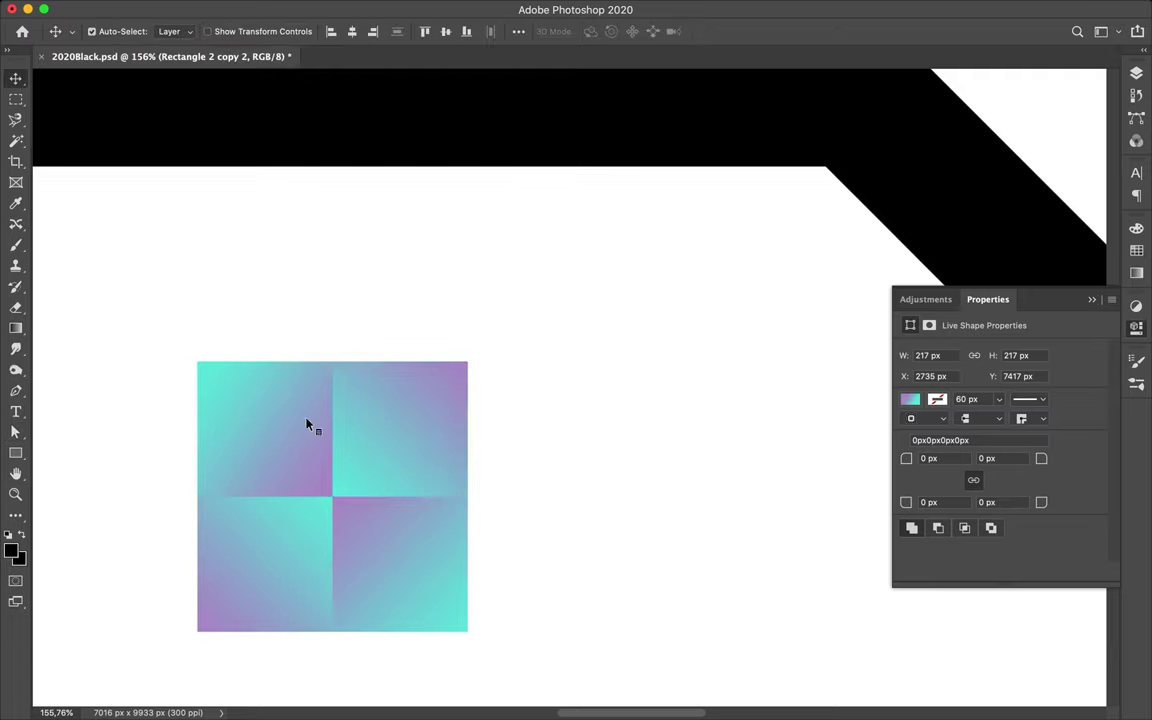
{"action": "left_click", "coordinate": [1136, 73]}
Duplicate the four-square checker block to the right and merge the copies
{"action": "left_click", "coordinate": [1015, 214]}
{"action": "left_click", "coordinate": [1032, 341], "text": "shift"}
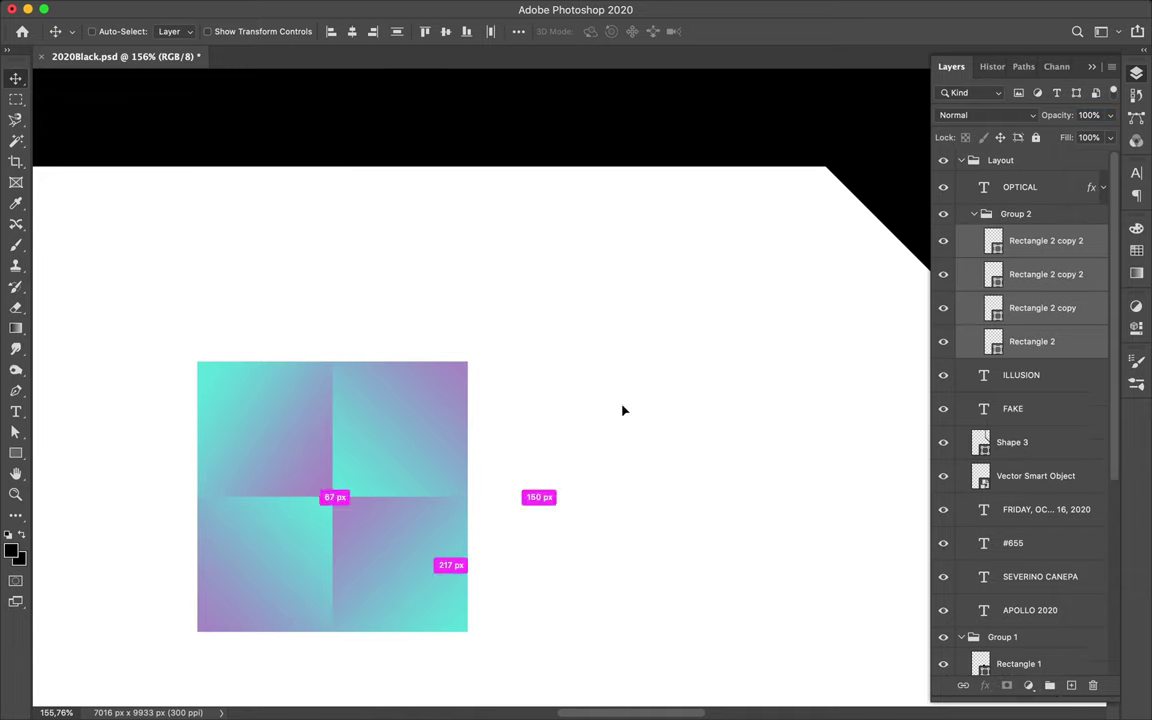
{"action": "left_click_drag", "start_coordinate": [622, 406], "coordinate": [681, 404]}
{"action": "right_click", "coordinate": [1040, 250]}
{"action": "left_click", "coordinate": [960, 270]}
{"action": "key", "text": "ctrl+e"}
{"action": "key", "text": "ctrl+j"}
{"action": "left_click_drag", "start_coordinate": [945, 376], "coordinate": [943, 308]}
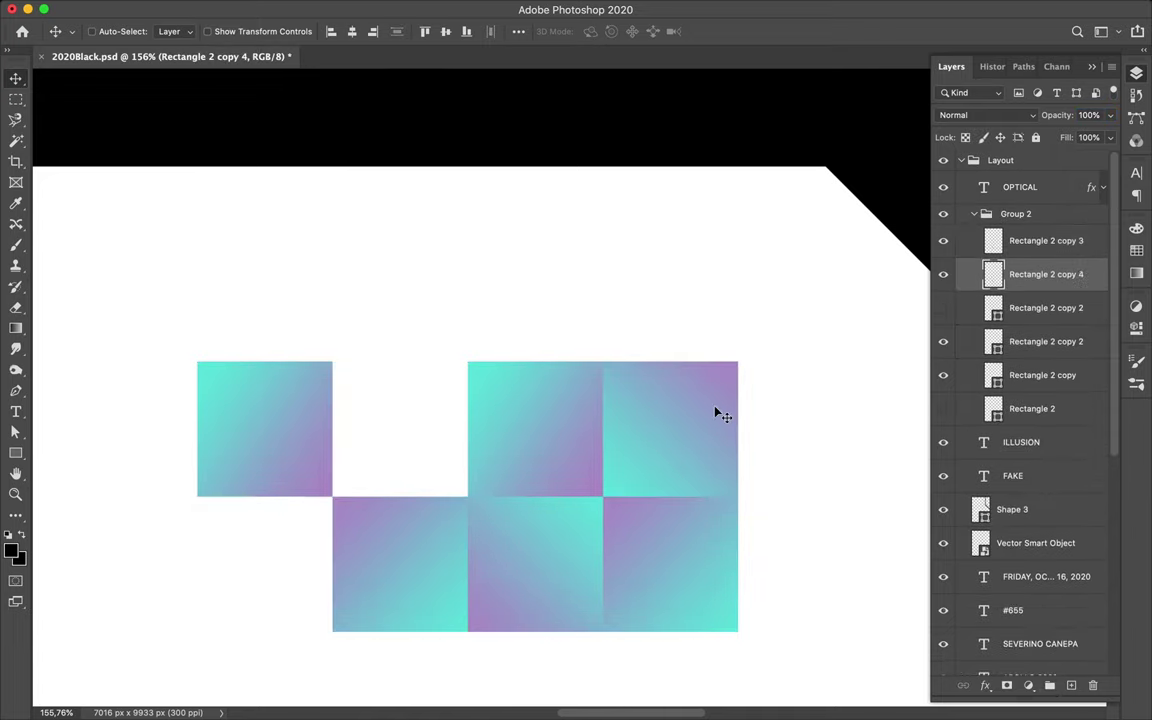
{"action": "scroll", "coordinate": [733, 352], "scroll_direction": "down", "scroll_amount": 3}
Add more tile copies to widen the pattern and merge them into one strip
{"action": "left_click_drag", "start_coordinate": [625, 414], "coordinate": [474, 418]}
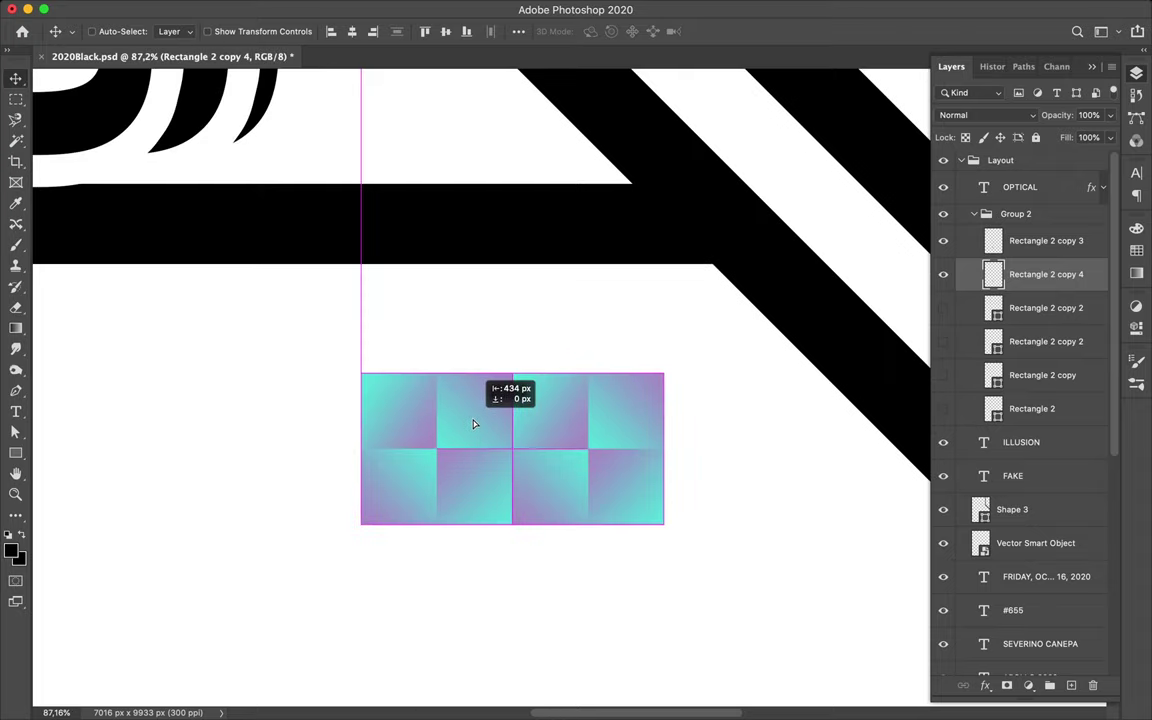
{"action": "mouse_move", "coordinate": [585, 479]}
{"action": "left_mouse_down"}
{"action": "mouse_move", "coordinate": [591, 548]}
{"action": "mouse_move", "coordinate": [586, 479]}
{"action": "left_mouse_up"}
{"action": "left_click_drag", "start_coordinate": [663, 411], "coordinate": [790, 420]}
{"action": "left_click", "coordinate": [977, 307], "text": "shift"}
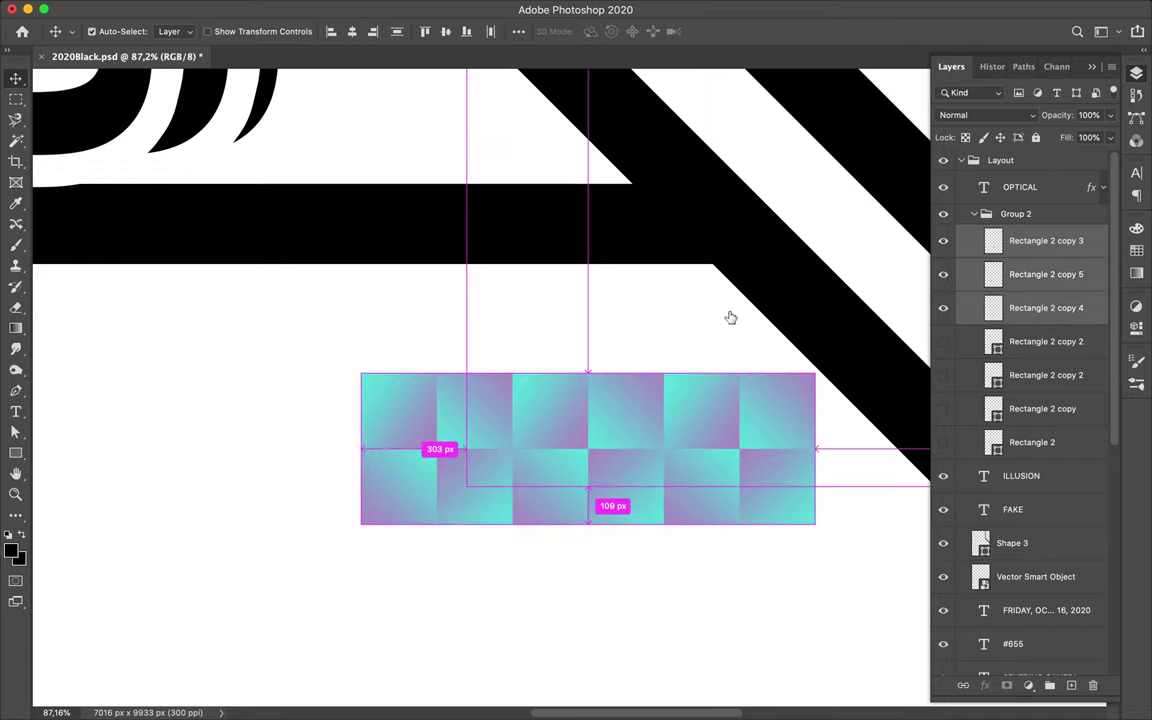
{"action": "key", "text": "super+e"}
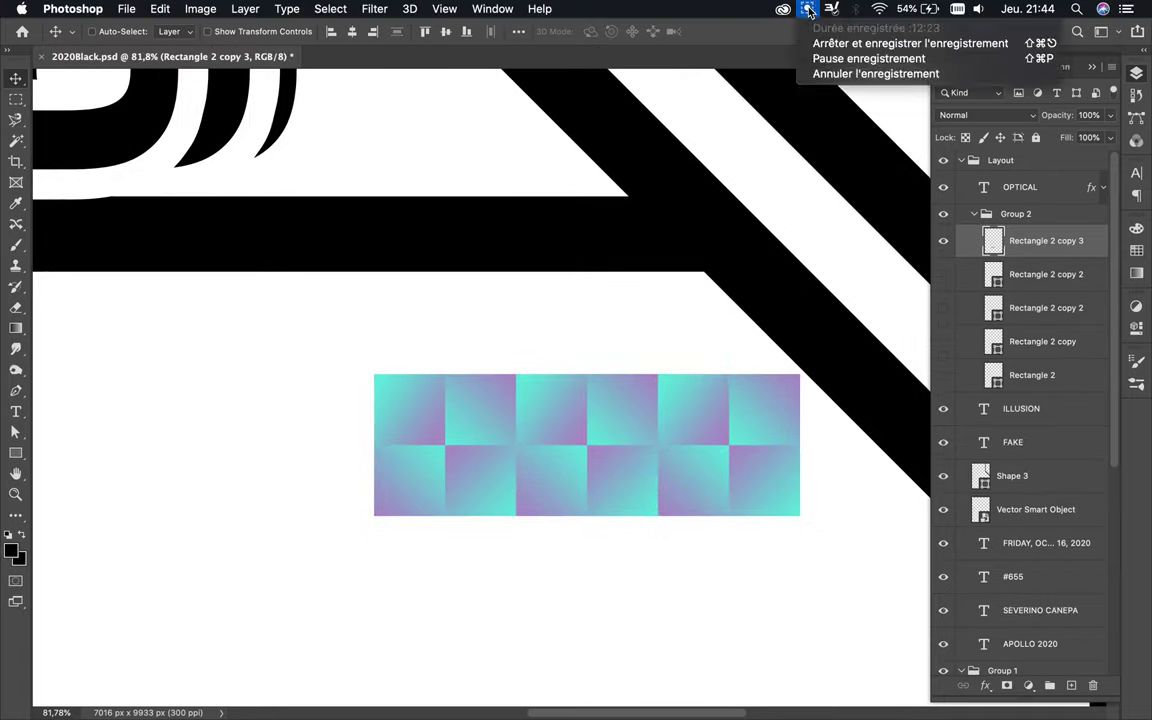
{"action": "scroll", "coordinate": [560, 530], "scroll_direction": "down", "scroll_amount": 5}
{"action": "scroll", "coordinate": [402, 437], "scroll_direction": "up", "scroll_amount": 3}
Add a second checker row, place the block above ILLUSION, and move the layer above Layer 0
{"action": "left_click_drag", "start_coordinate": [402, 437], "coordinate": [402, 534]}
{"action": "left_click_drag", "start_coordinate": [555, 481], "coordinate": [270, 471]}
{"action": "scroll", "coordinate": [283, 471], "scroll_direction": "down", "scroll_amount": 3}
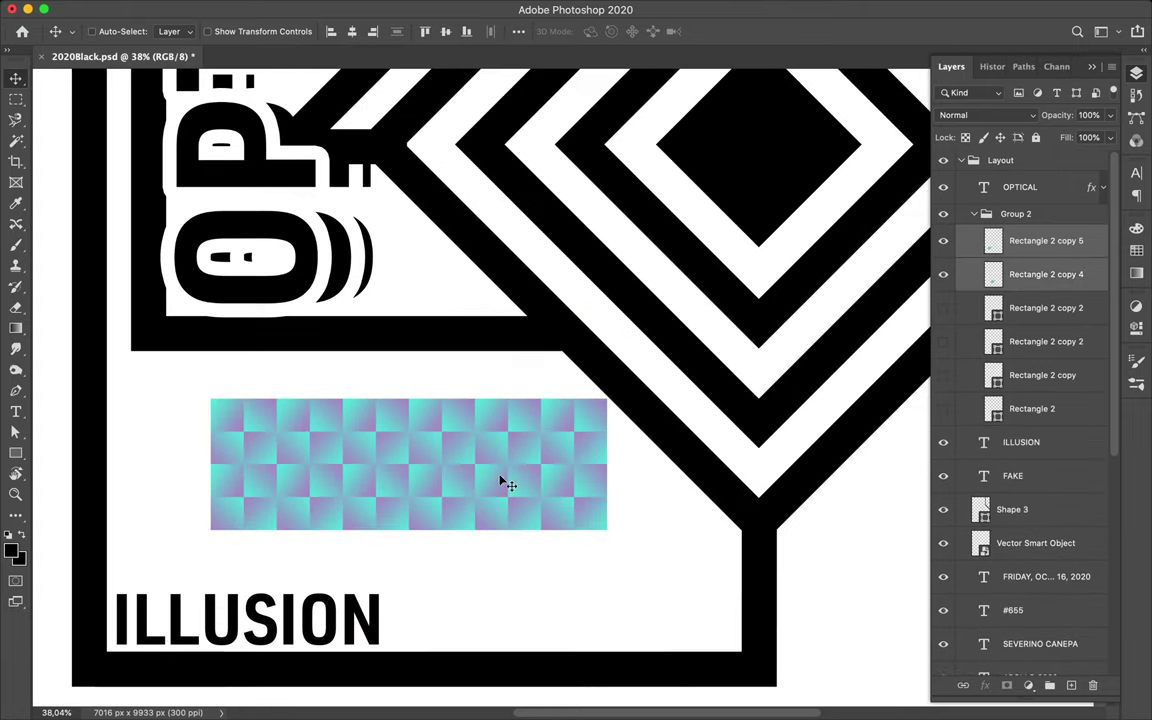
{"action": "left_click_drag", "start_coordinate": [501, 478], "coordinate": [397, 478]}
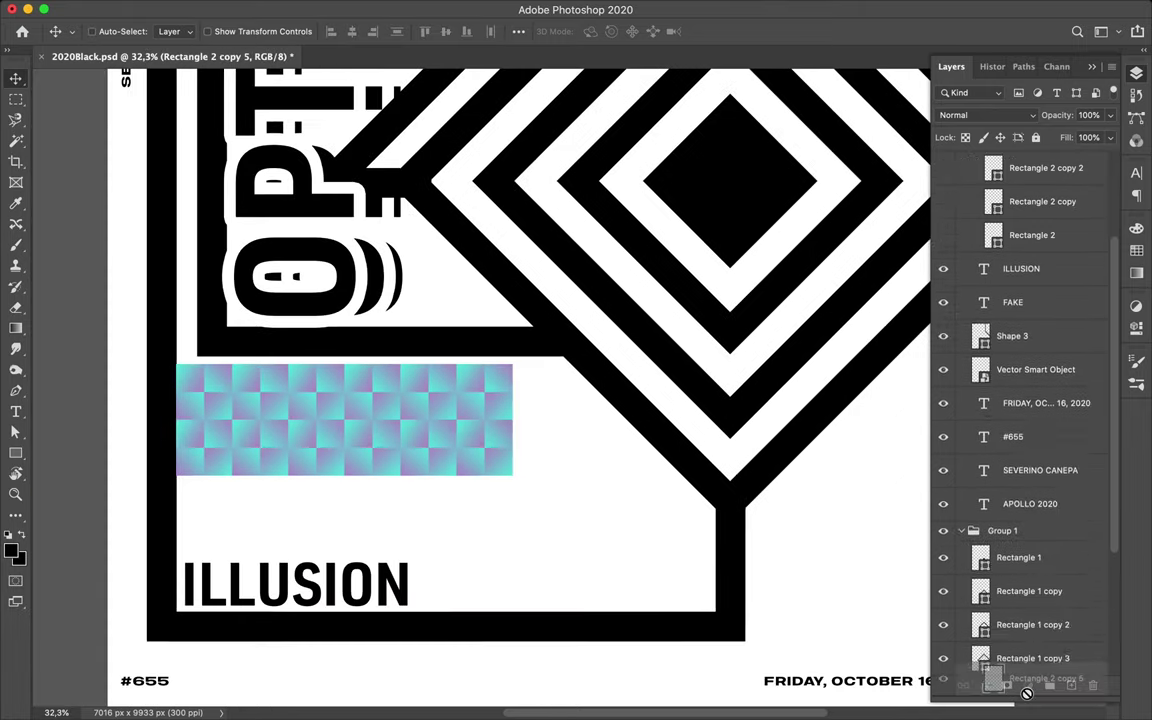
{"action": "left_click_drag", "start_coordinate": [1010, 290], "coordinate": [1020, 642]}
{"action": "scroll", "coordinate": [420, 403], "scroll_direction": "down", "scroll_amount": 2}
{"action": "scroll", "coordinate": [410, 440], "scroll_direction": "down", "scroll_amount": 2}
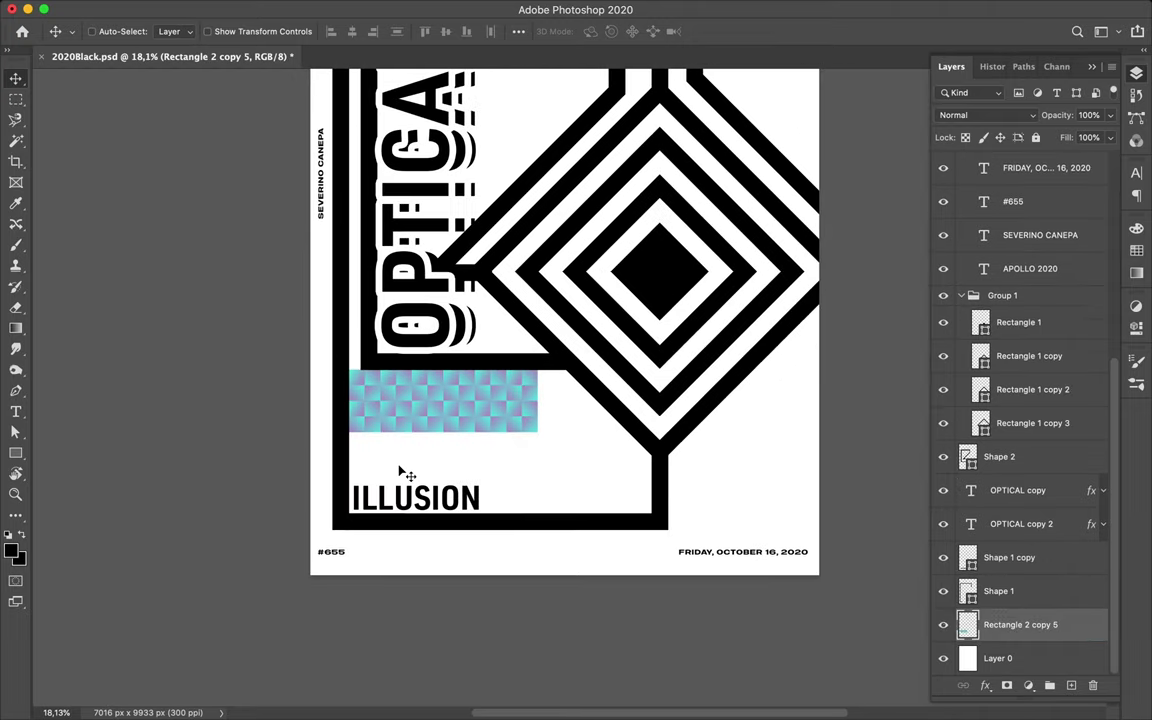
Duplicate the checker strip, rotate it 45° and lay it on the diamond's band
{"action": "key", "text": "ctrl+alt+t"}
{"action": "left_click_drag", "start_coordinate": [427, 504], "coordinate": [620, 381]}
{"action": "left_click_drag", "start_coordinate": [690, 410], "coordinate": [680, 460], "text": "shift"}
{"action": "key", "text": "Return"}
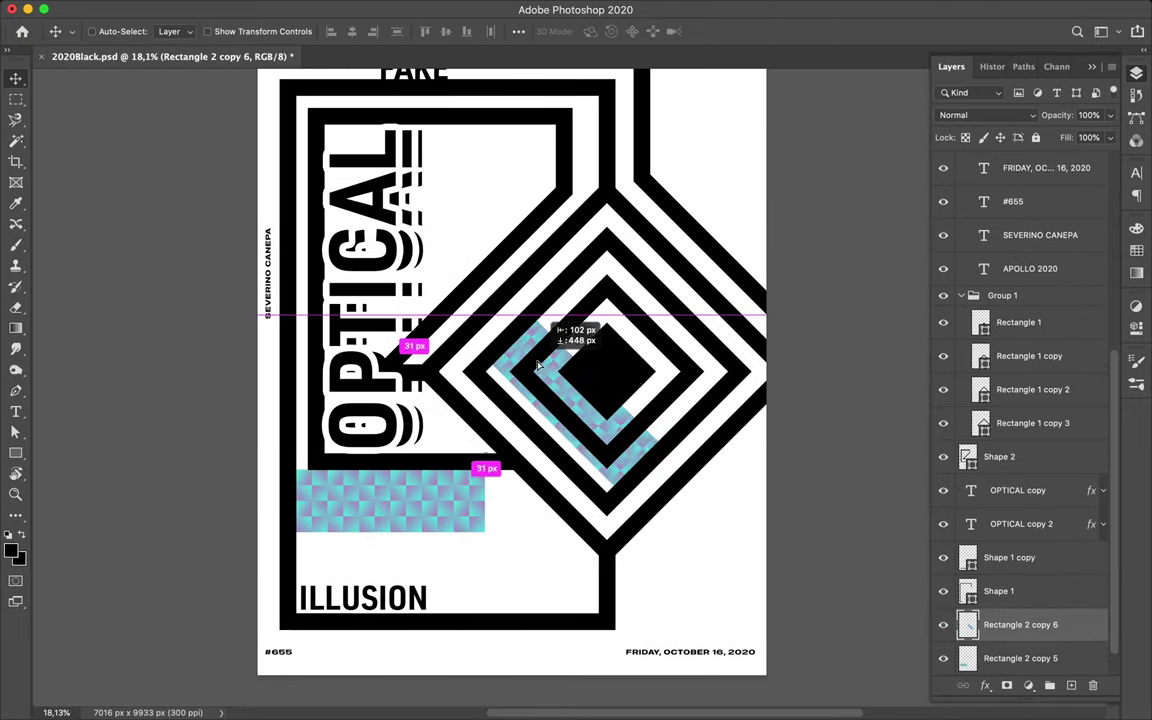
{"action": "left_click_drag", "start_coordinate": [560, 345], "coordinate": [533, 380]}
{"action": "scroll", "coordinate": [533, 380], "scroll_direction": "up", "scroll_amount": 5}
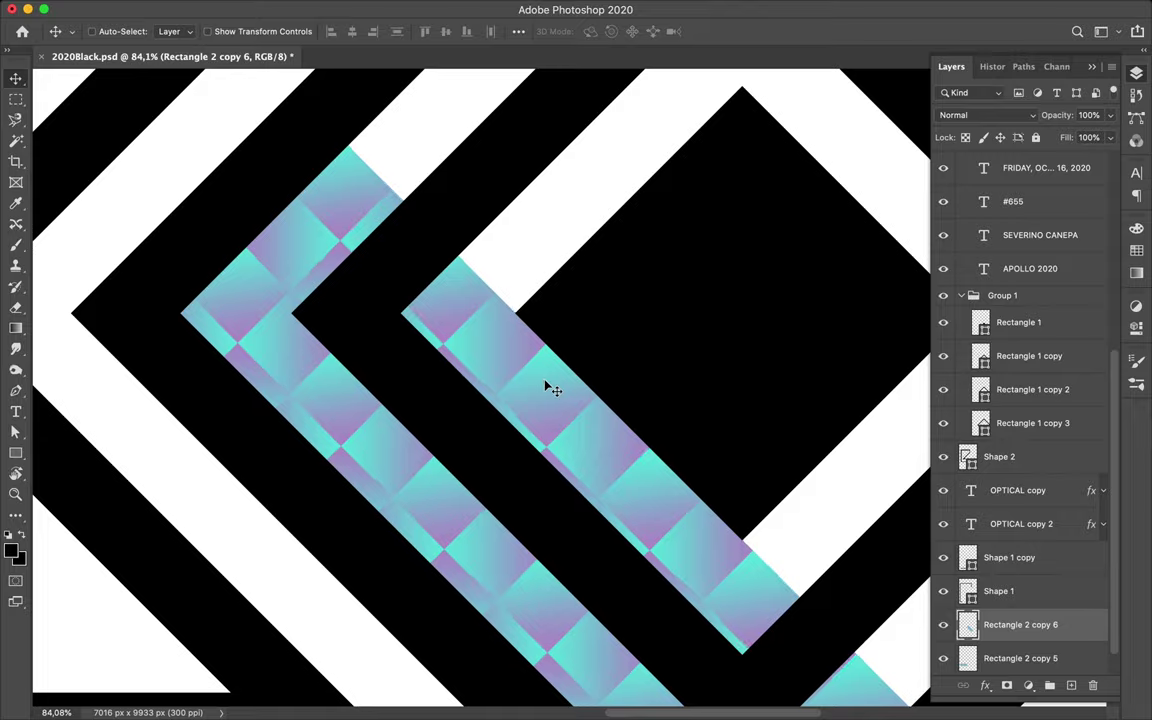
{"action": "scroll", "coordinate": [548, 386], "scroll_direction": "down", "scroll_amount": 2}
{"action": "scroll", "coordinate": [550, 392], "scroll_direction": "down", "scroll_amount": 3}
{"action": "scroll", "coordinate": [552, 398], "scroll_direction": "down", "scroll_amount": 2}
Tile upright checker copies into the top-right corner, extending right and downward
{"action": "left_click_drag", "start_coordinate": [560, 540], "coordinate": [670, 300], "text": "alt"}
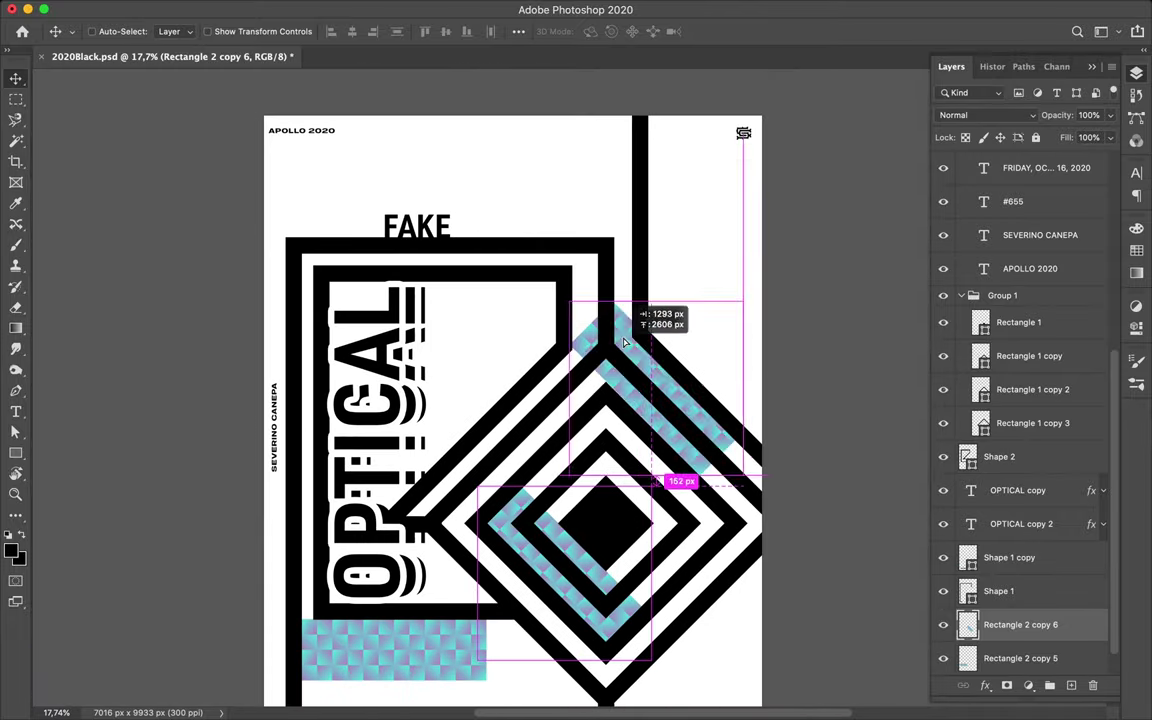
{"action": "key", "text": "ctrl+t"}
{"action": "key", "text": "Return"}
{"action": "mouse_move", "coordinate": [689, 193]}
{"action": "left_mouse_down", "text": "shift"}
{"action": "mouse_move", "coordinate": [745, 250]}
{"action": "mouse_move", "coordinate": [680, 155]}
{"action": "left_mouse_up", "text": "shift"}
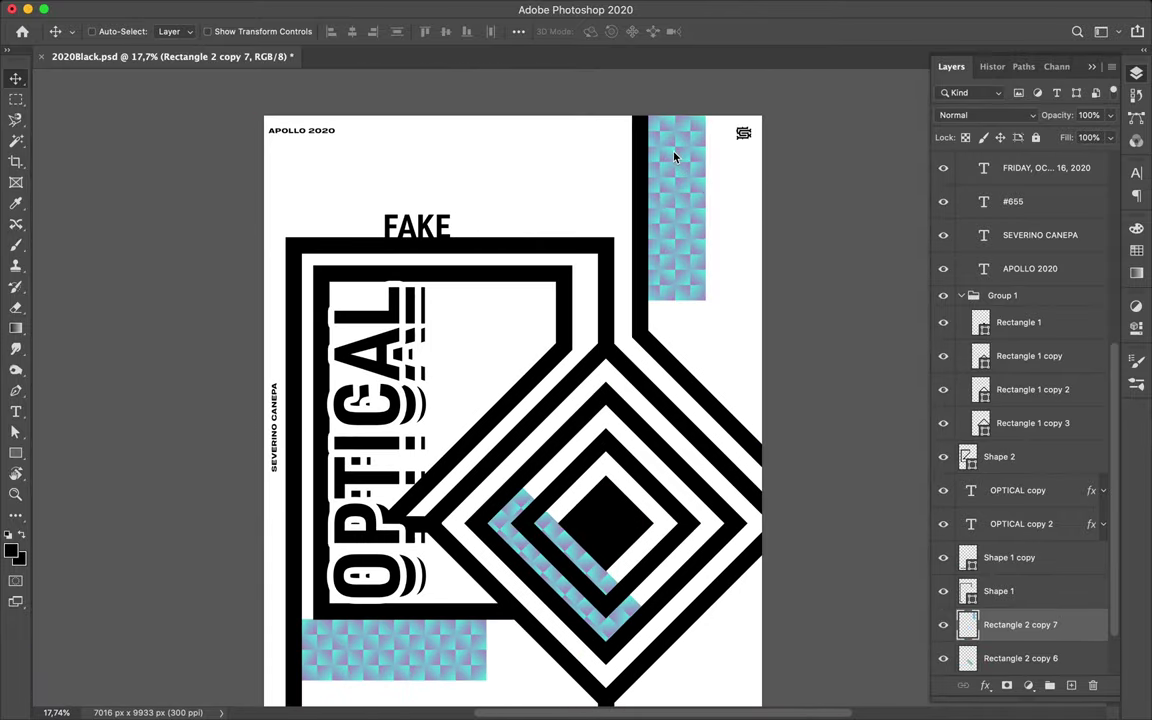
{"action": "scroll", "coordinate": [699, 148], "scroll_direction": "up", "scroll_amount": 4}
{"action": "left_click_drag", "start_coordinate": [712, 145], "coordinate": [830, 165], "text": "alt"}
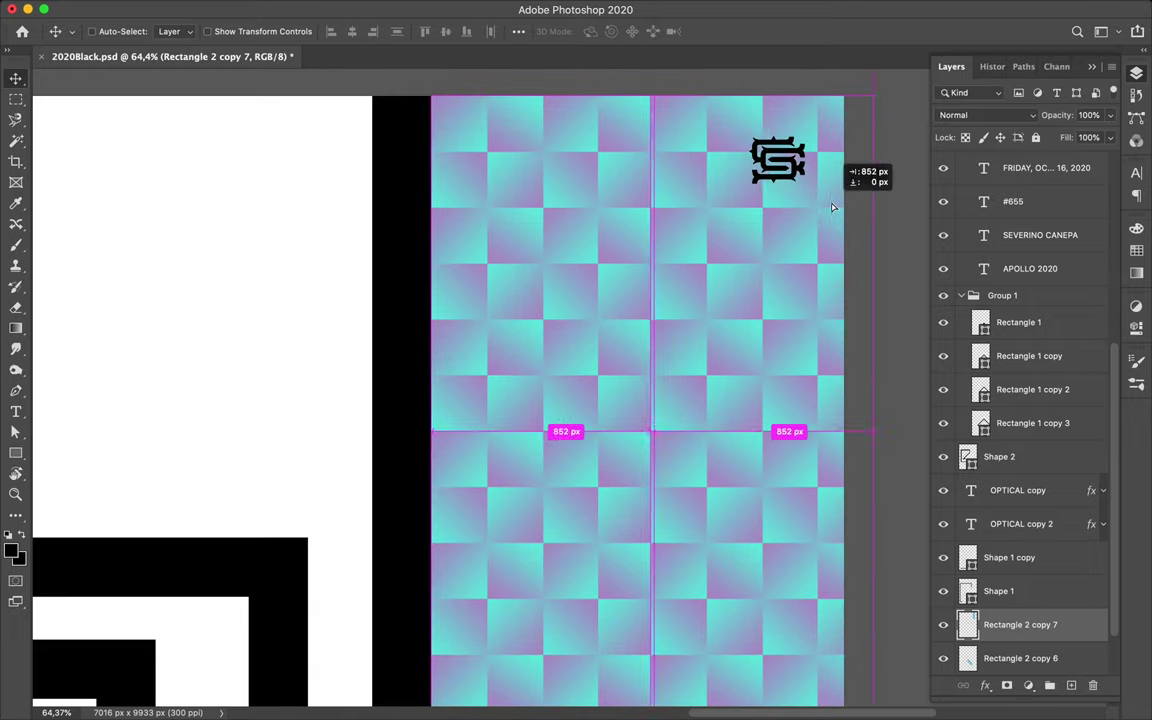
{"action": "scroll", "coordinate": [838, 210], "scroll_direction": "down", "scroll_amount": 3}
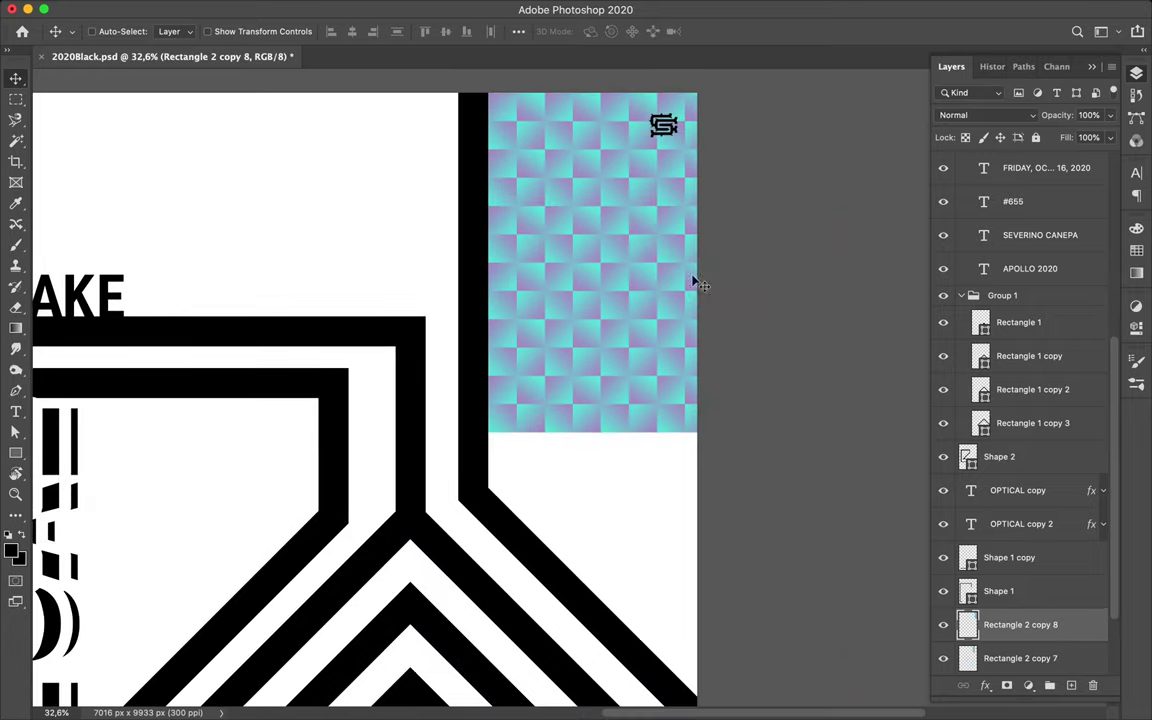
{"action": "scroll", "coordinate": [690, 270], "scroll_direction": "down", "scroll_amount": 1}
{"action": "left_click_drag", "start_coordinate": [643, 252], "coordinate": [638, 532]}
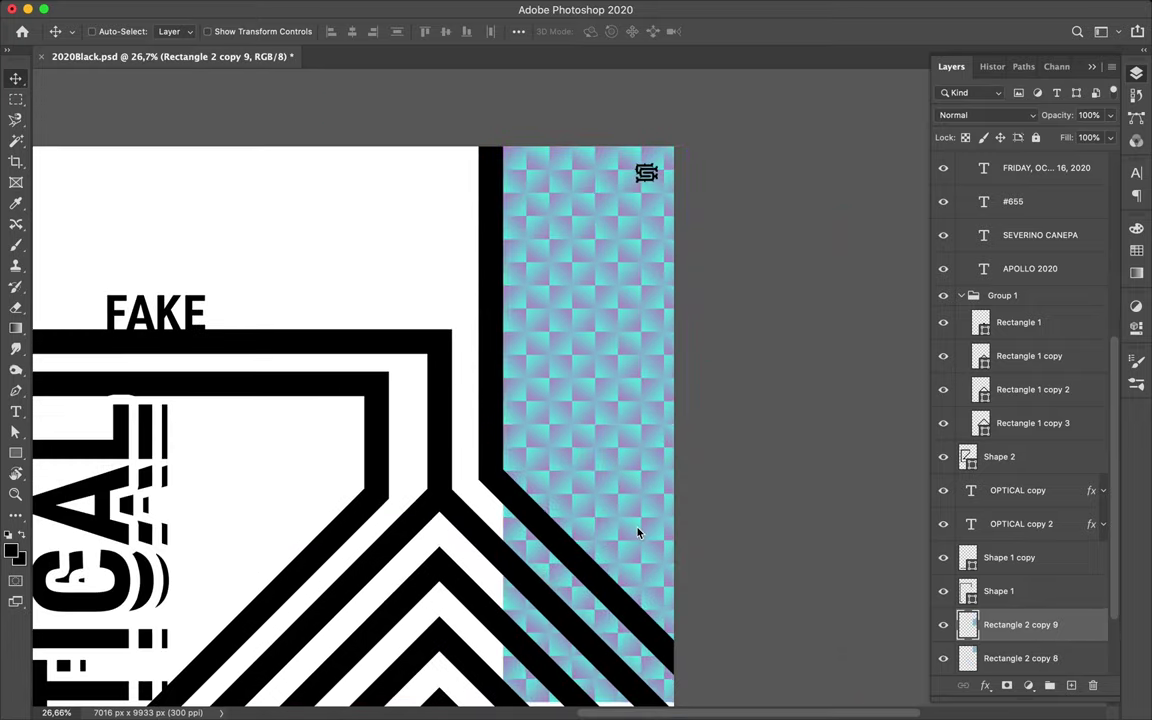
{"action": "scroll", "coordinate": [620, 418], "scroll_direction": "down", "scroll_amount": 1}
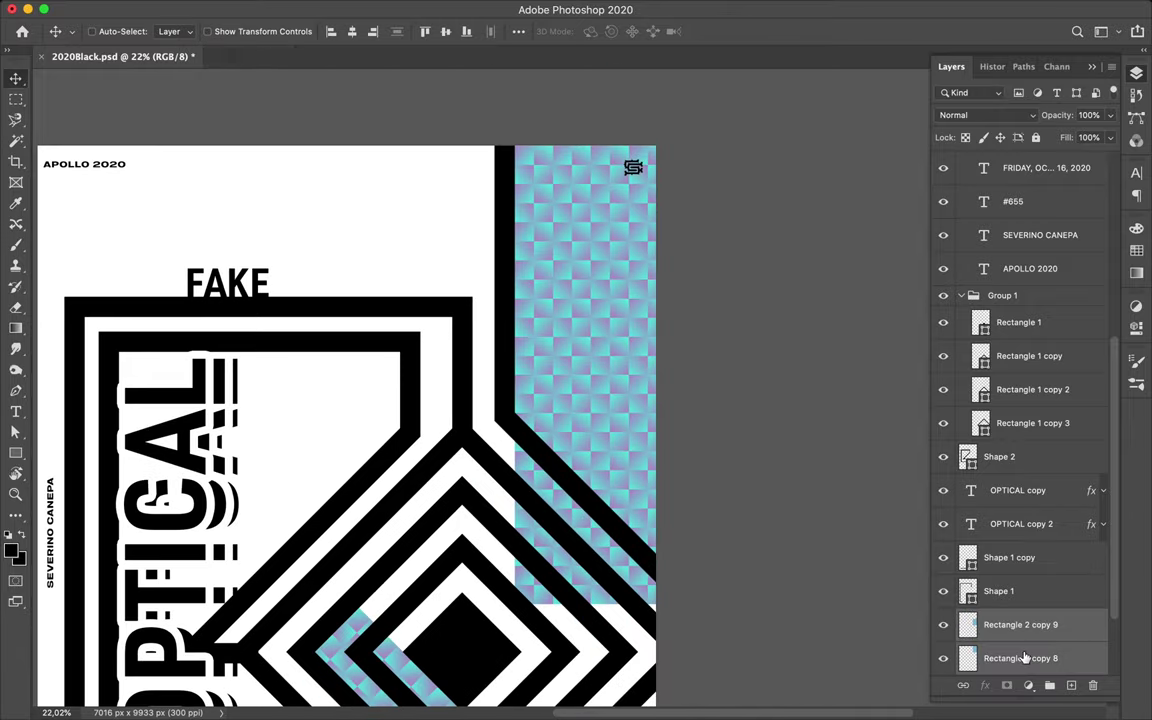
{"action": "key", "text": "l"}
{"action": "left_click", "coordinate": [498, 410]}
Outline the excess checker pattern with the Polygonal Lasso
{"action": "key", "text": "Return"}
{"action": "left_click", "coordinate": [712, 247]}
{"action": "left_click_drag", "start_coordinate": [15, 118], "coordinate": [40, 134]}
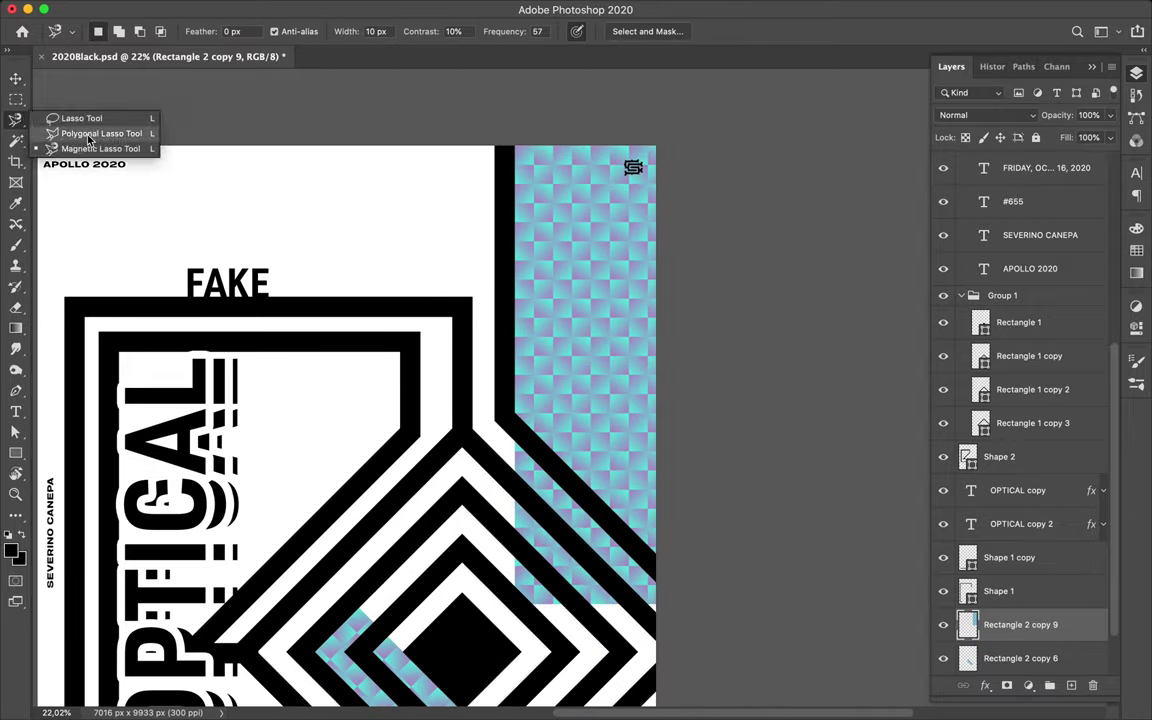
{"action": "left_click", "coordinate": [490, 395]}
{"action": "left_click", "coordinate": [490, 395]}
{"action": "scroll", "coordinate": [405, 205], "scroll_direction": "down", "scroll_amount": 1}
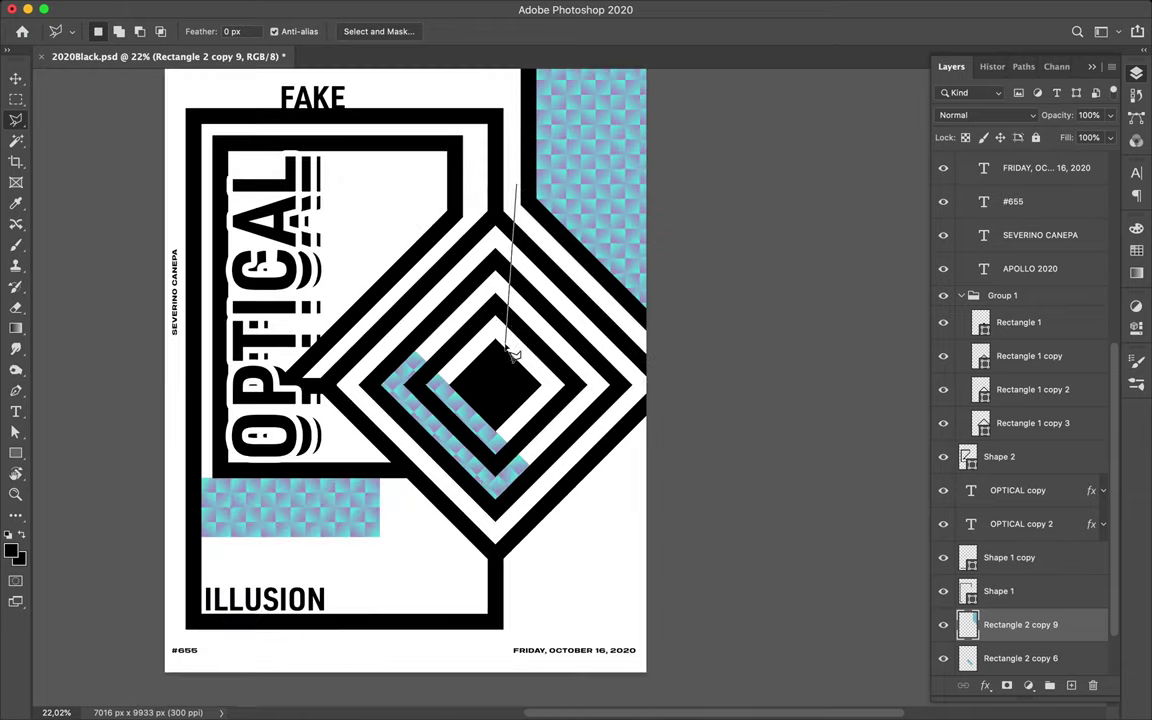
{"action": "key", "text": "v"}
{"action": "scroll", "coordinate": [405, 205], "scroll_direction": "down", "scroll_amount": 3}
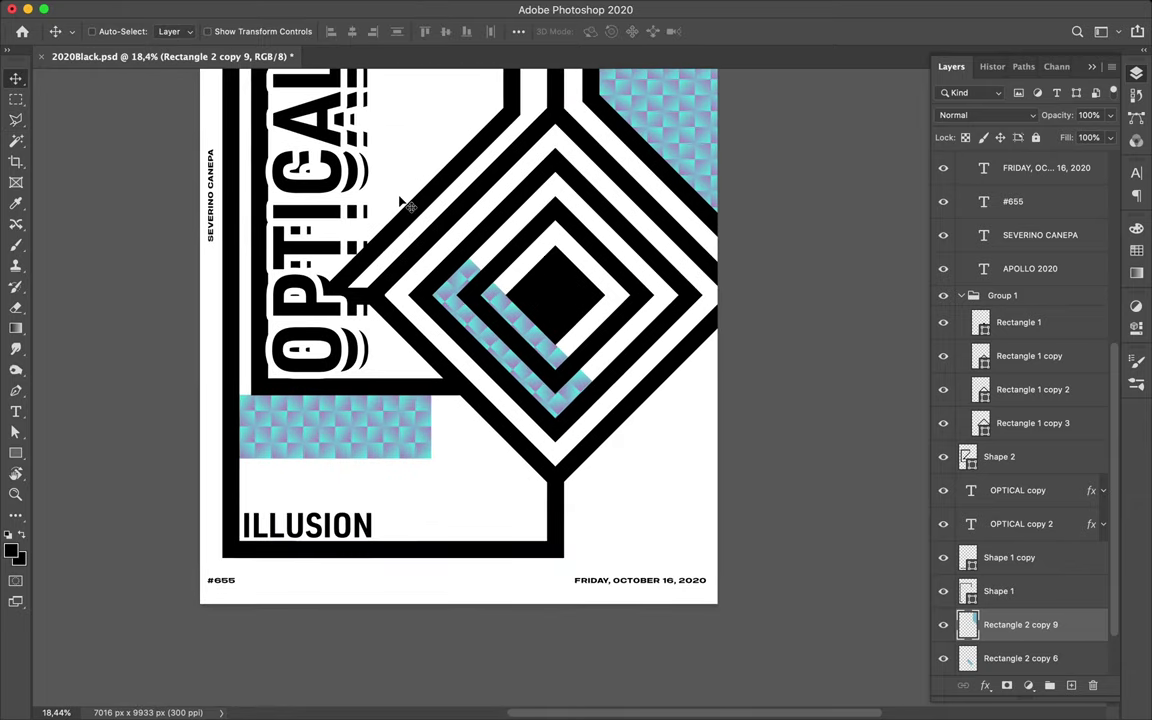
Duplicate the diagonal strip onto the other diamond ring
{"action": "left_click", "coordinate": [412, 266], "text": "ctrl"}
{"action": "left_click_drag", "start_coordinate": [524, 272], "coordinate": [509, 270]}
{"action": "scroll", "coordinate": [509, 270], "scroll_direction": "up", "scroll_amount": 5}
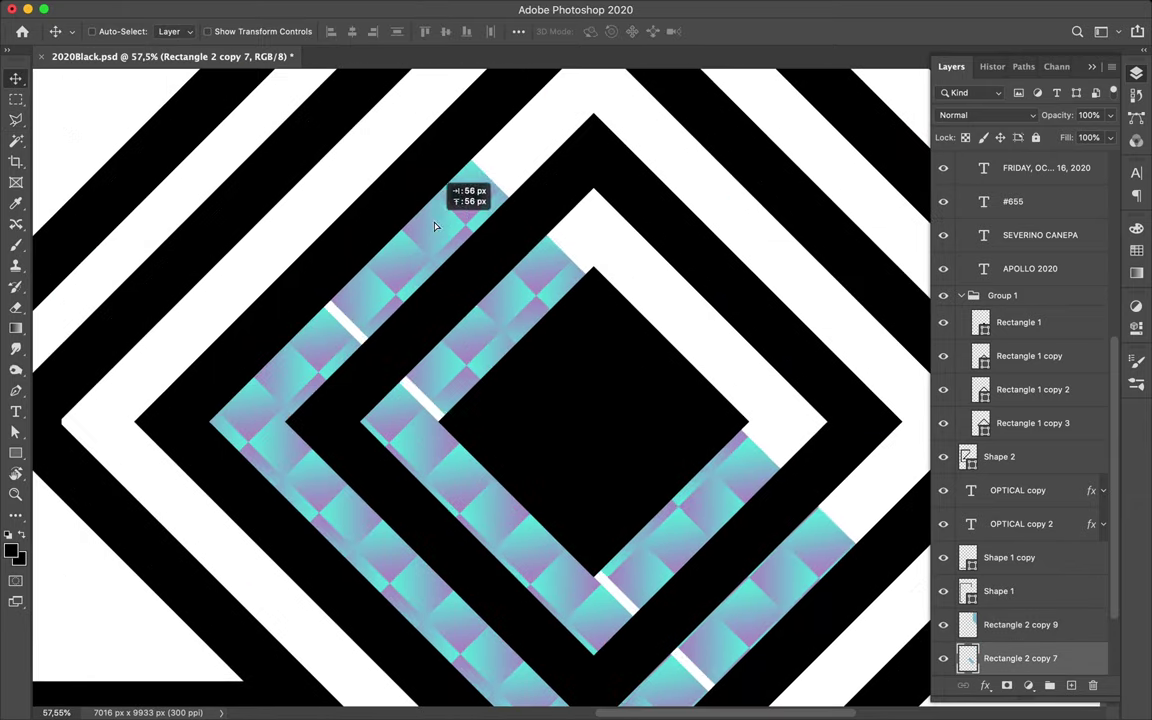
{"action": "mouse_move", "coordinate": [428, 237]}
{"action": "left_mouse_down"}
{"action": "mouse_move", "coordinate": [789, 270]}
{"action": "mouse_move", "coordinate": [781, 265]}
{"action": "left_mouse_up"}
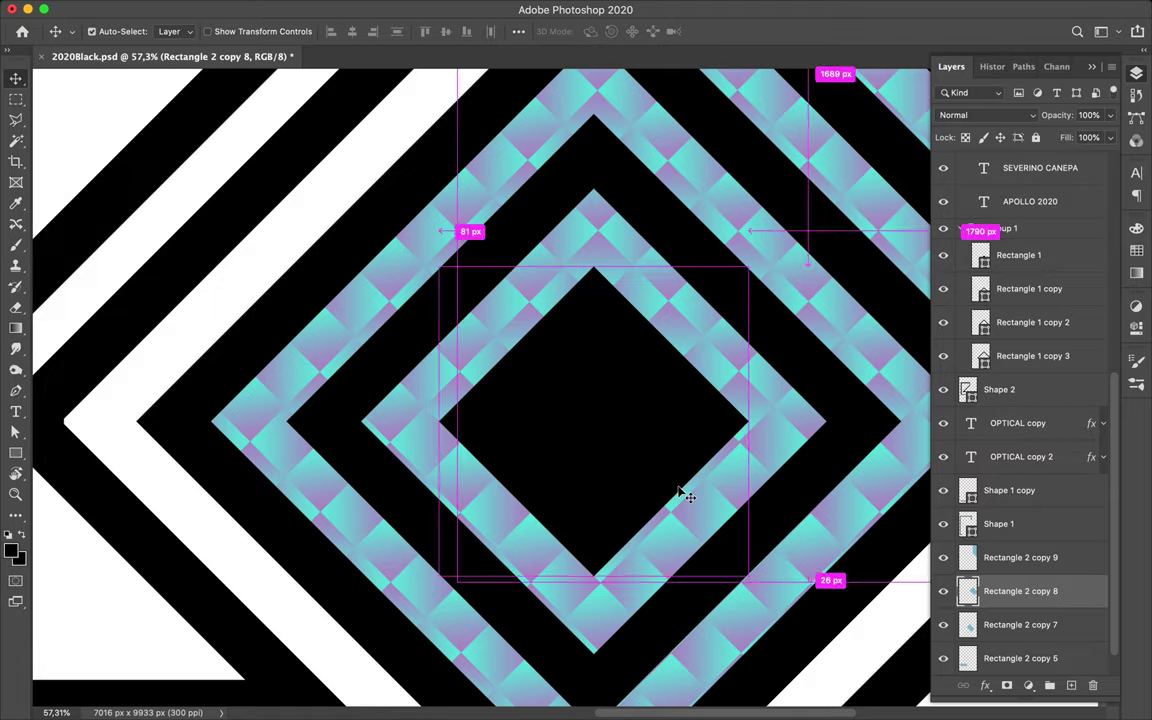
{"action": "key", "text": "super+0"}
Merge the diamond strips, delete the excess pattern along the diagonal, and duplicate FAKE
{"action": "key", "text": "ctrl+e"}
{"action": "key", "text": "l"}
{"action": "left_click", "coordinate": [652, 316]}
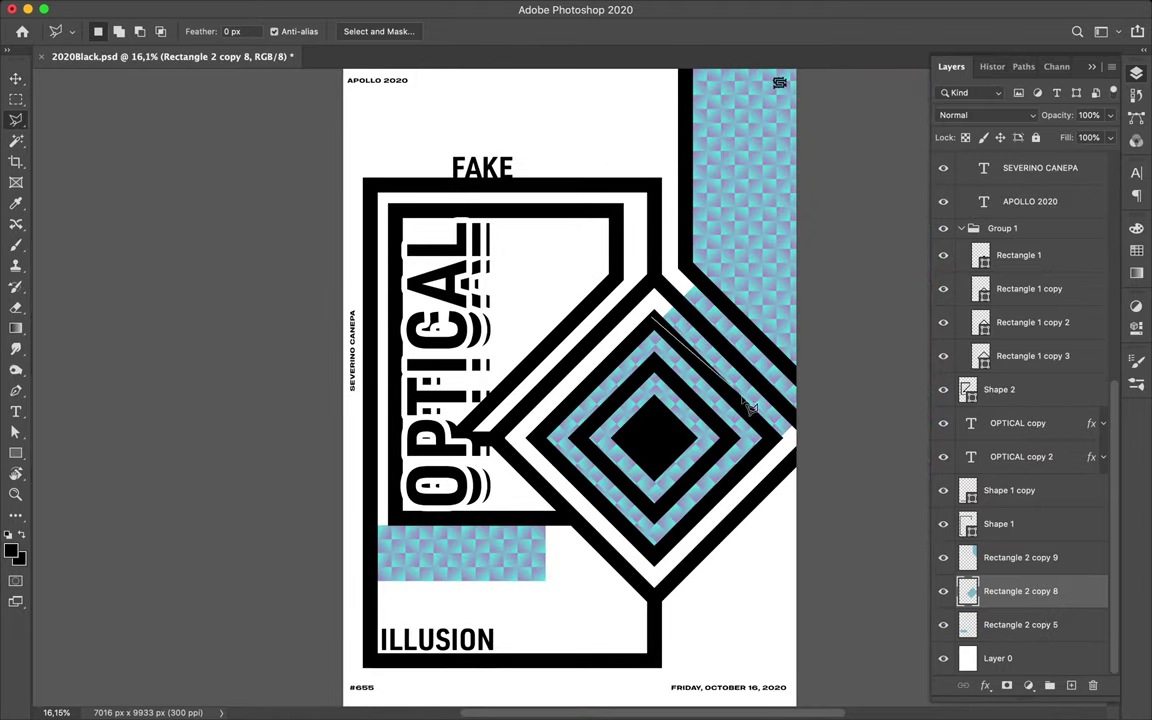
{"action": "left_click", "coordinate": [653, 318]}
{"action": "key", "text": "Delete"}
{"action": "scroll", "coordinate": [602, 340], "scroll_direction": "up", "scroll_amount": 1}
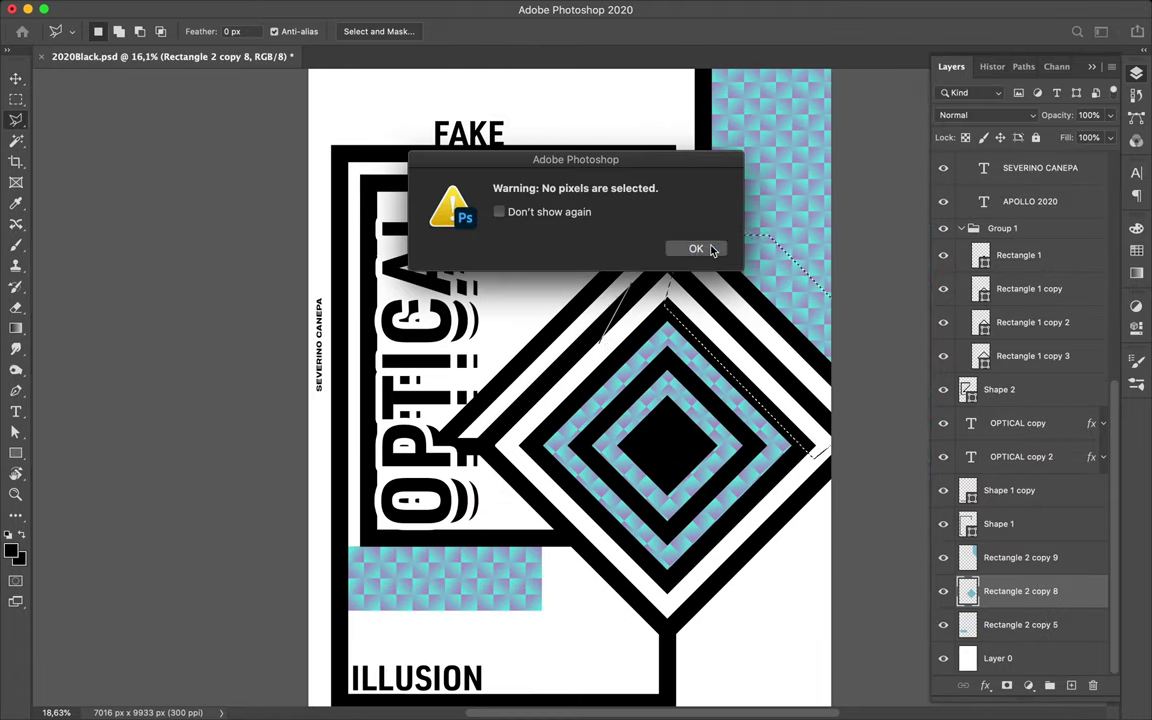
{"action": "left_click", "coordinate": [700, 249]}
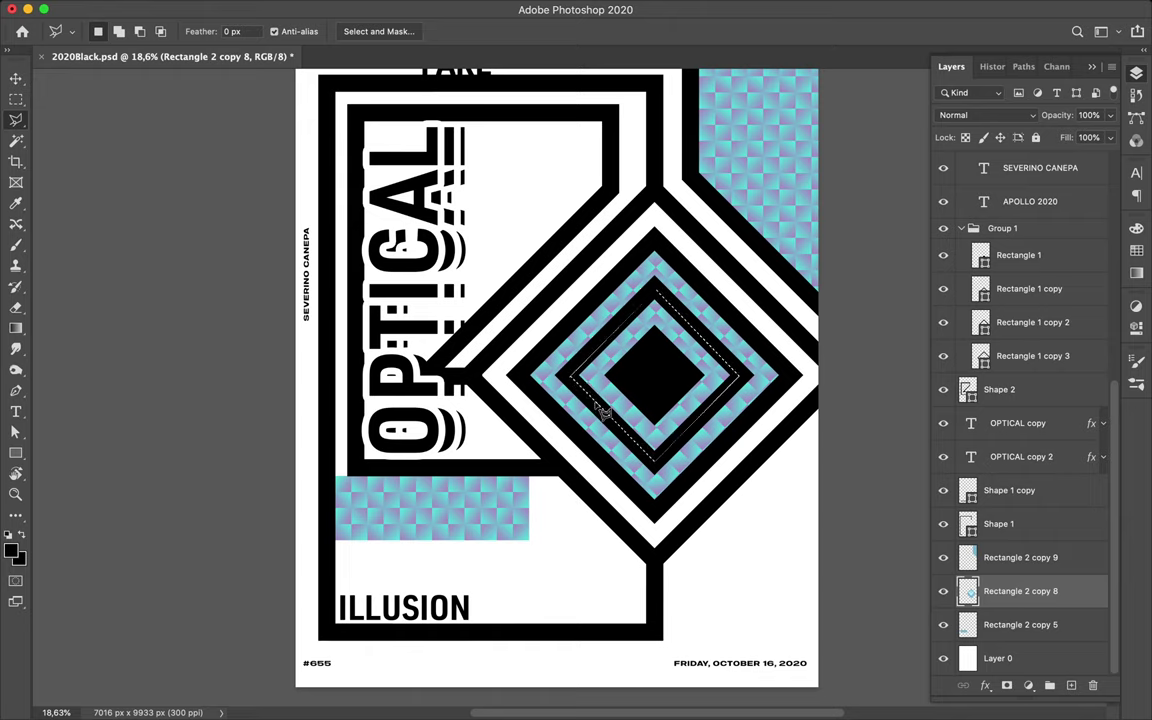
{"action": "key", "text": "ctrl+d"}
{"action": "key", "text": "v"}
{"action": "scroll", "coordinate": [530, 298], "scroll_direction": "up", "scroll_amount": 5}
{"action": "left_click_drag", "start_coordinate": [467, 192], "coordinate": [416, 135]}
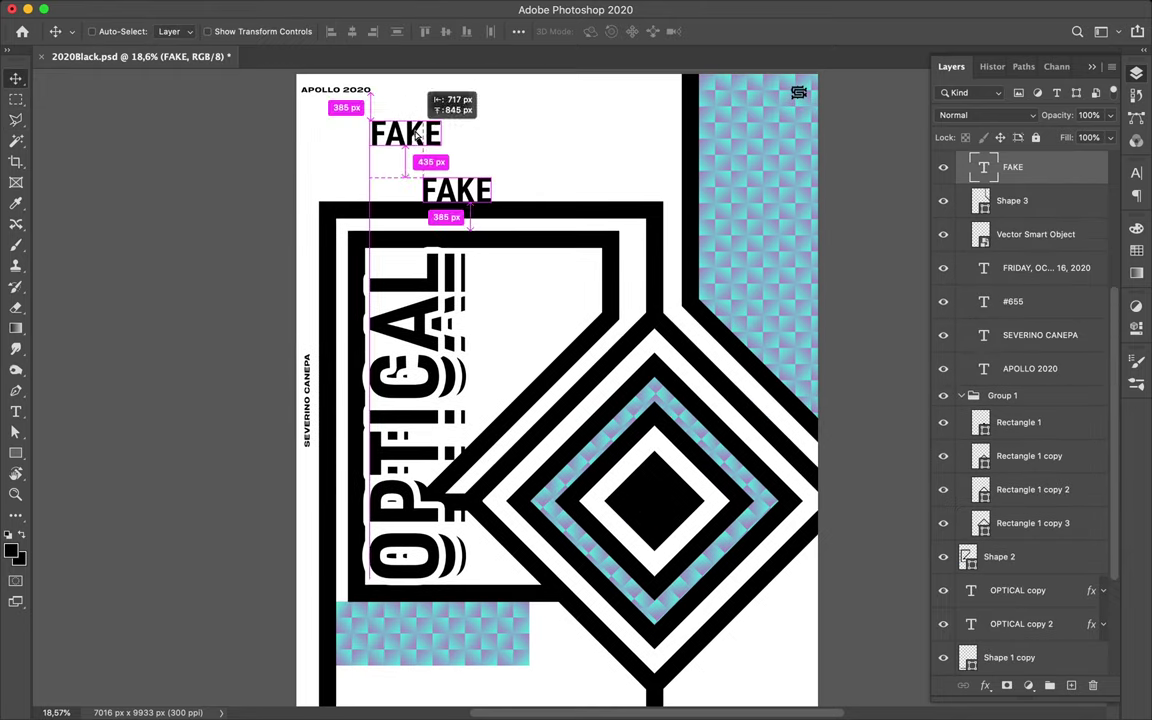
Retype the top FAKE copy as OPTICAL and commit the text
{"action": "key", "text": "t"}
{"action": "key", "text": "ctrl+Return"}
{"action": "key", "text": "v"}
{"action": "left_click", "coordinate": [1137, 173]}
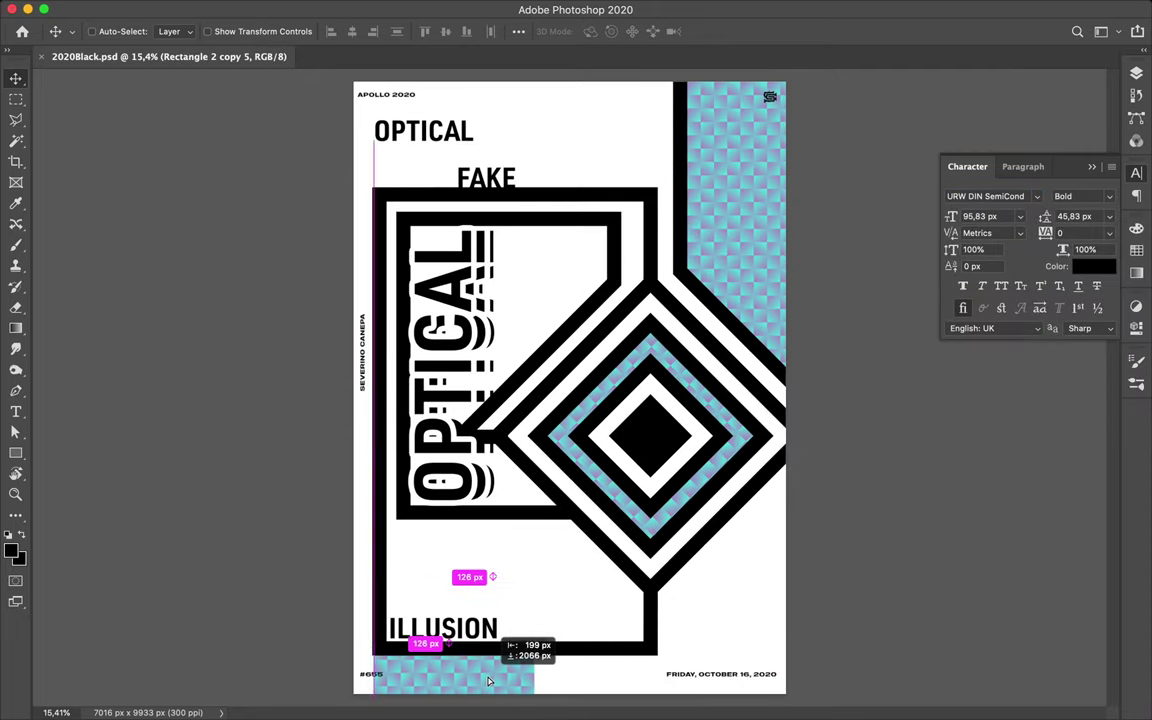
Set the OPTICAL heading's font to URW DIN Medium
{"action": "left_click", "coordinate": [985, 196]}
{"action": "type", "text": "URW DIN"}
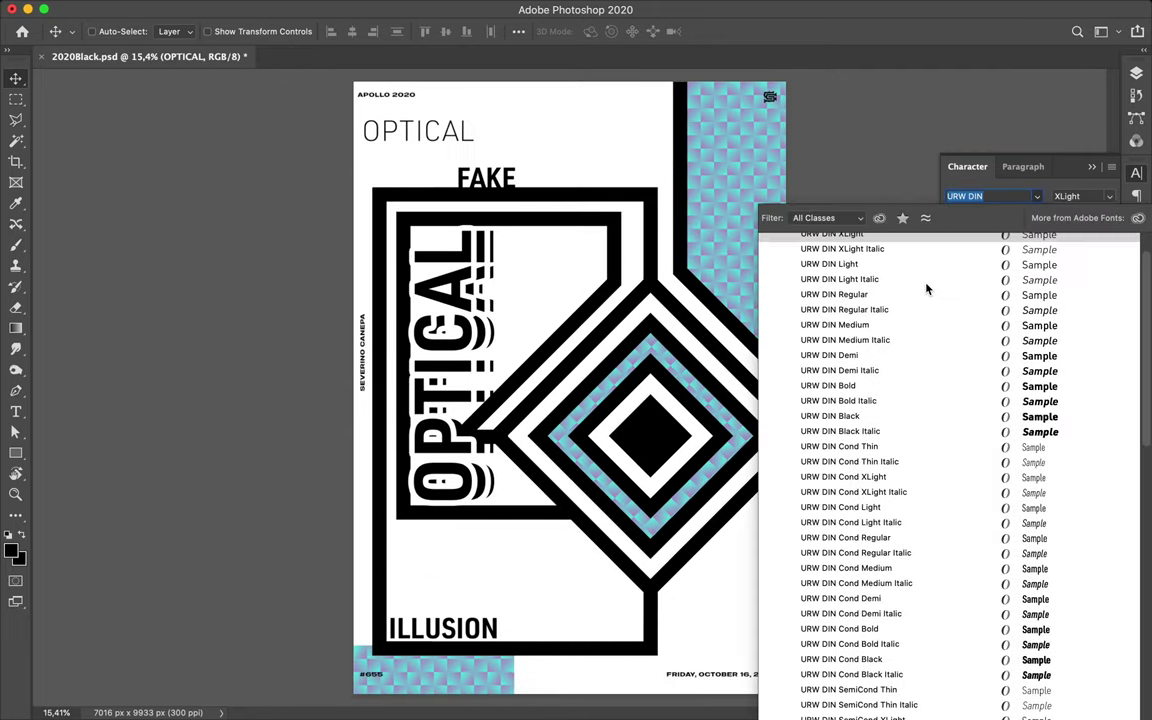
{"action": "left_click", "coordinate": [917, 280]}
{"action": "left_click", "coordinate": [1038, 197]}
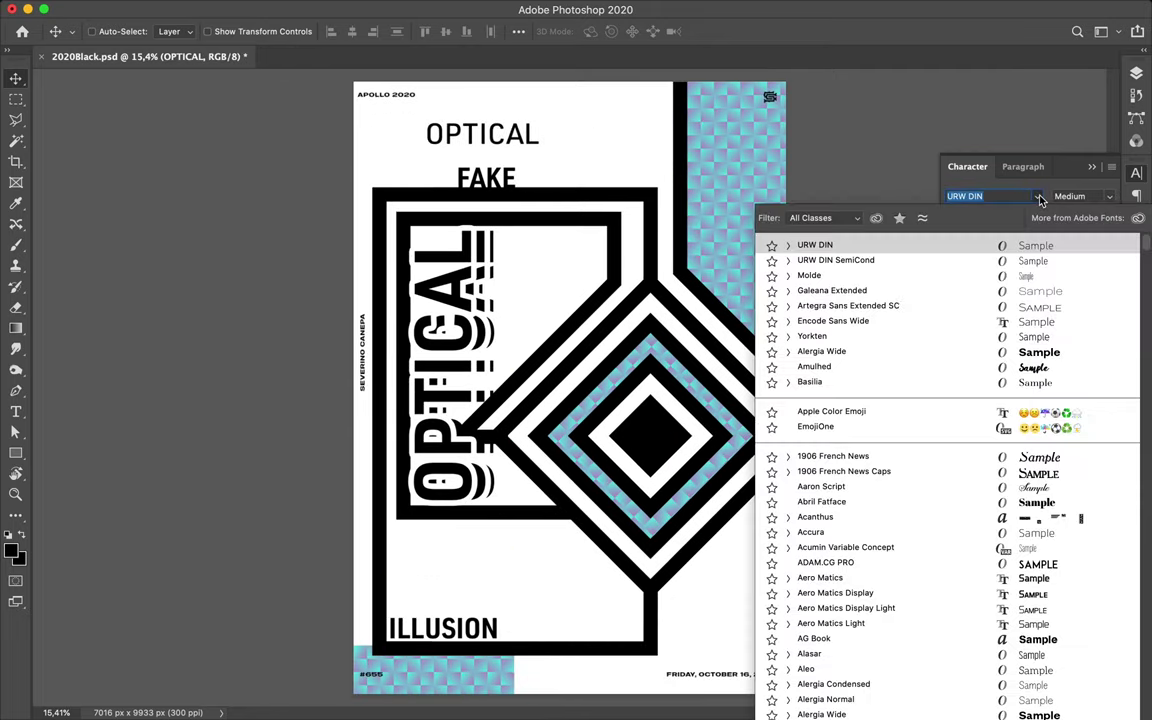
{"action": "scroll", "coordinate": [817, 280], "scroll_direction": "down", "scroll_amount": 5}
{"action": "scroll", "coordinate": [817, 280], "scroll_direction": "down", "scroll_amount": 5}
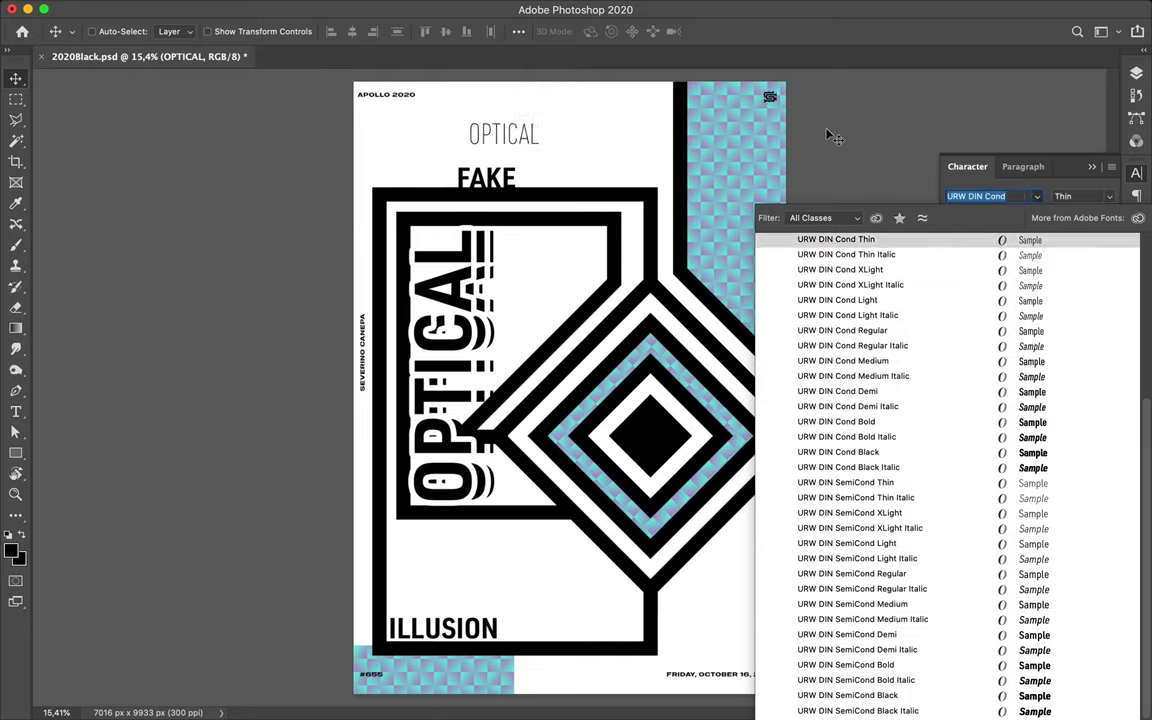
{"action": "key", "text": "Escape"}
{"action": "left_click_drag", "start_coordinate": [512, 135], "coordinate": [437, 135]}
{"action": "key", "text": "Escape"}
Start a new 'O' text layer near the top of the poster
{"action": "left_click", "coordinate": [580, 136]}
{"action": "type", "text": "O"}
{"action": "scroll", "coordinate": [602, 124], "scroll_direction": "up", "scroll_amount": 2}
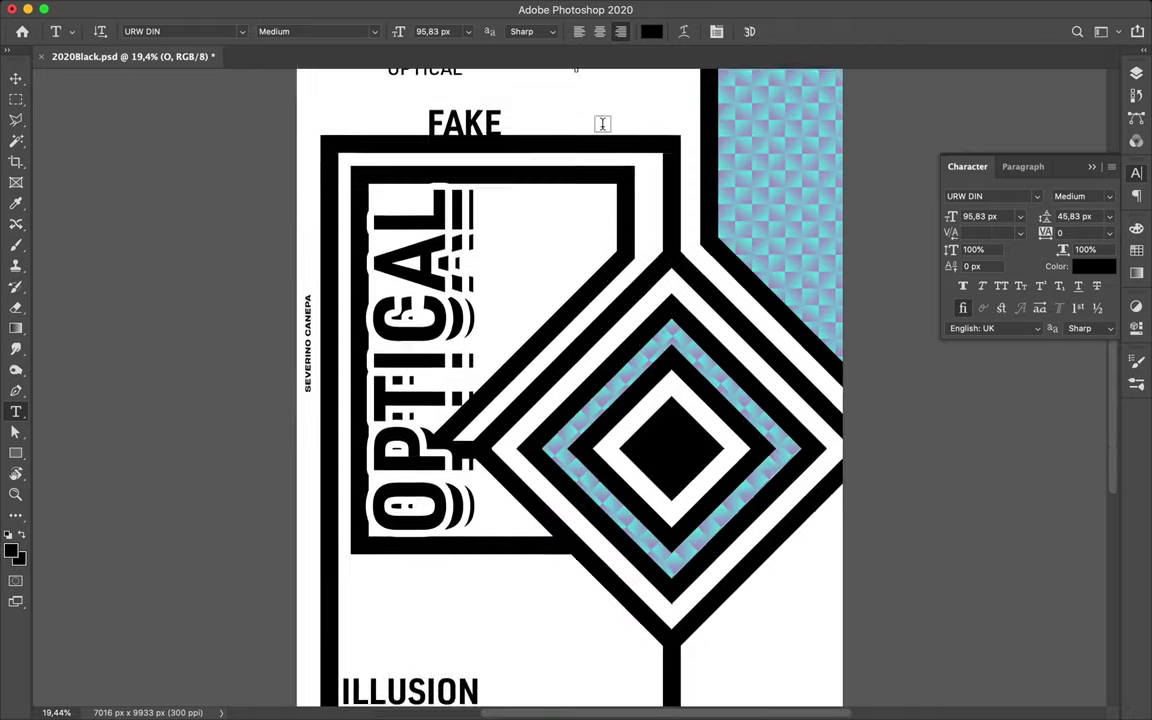
Duplicate the O beside FAKE, resize the copy and move it into place
{"action": "left_click_drag", "start_coordinate": [576, 200], "coordinate": [396, 272]}
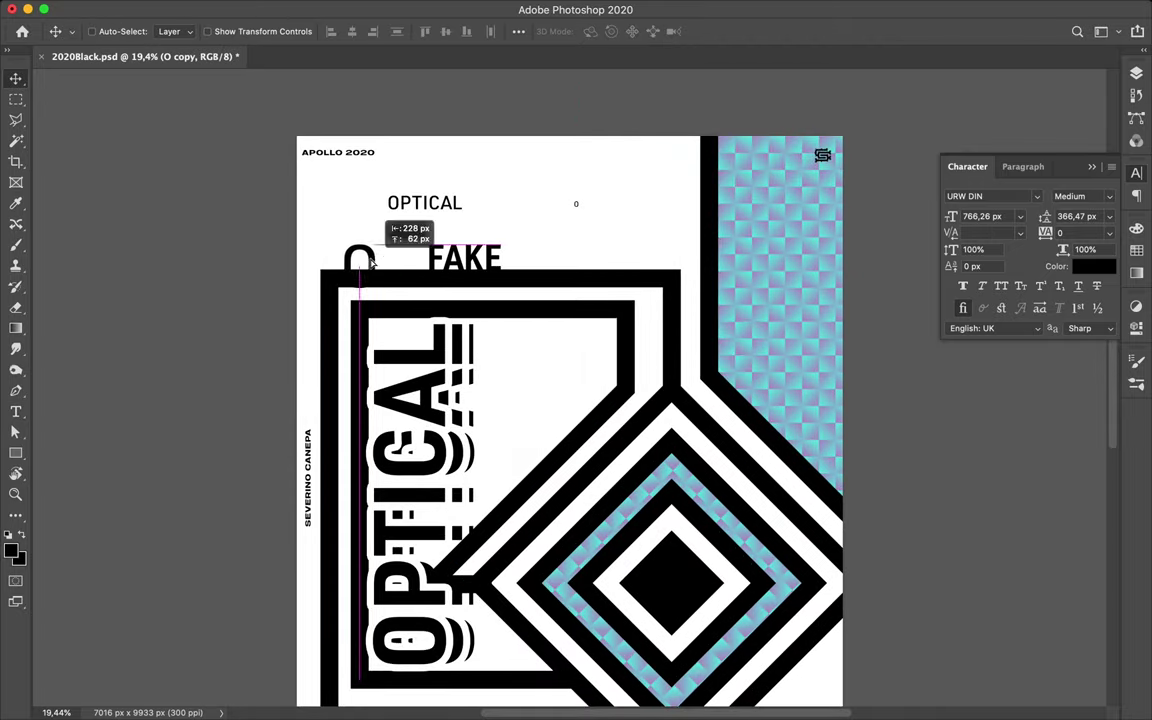
{"action": "left_click_drag", "start_coordinate": [437, 210], "coordinate": [590, 315]}
{"action": "key", "text": "ctrl+t"}
{"action": "scroll", "coordinate": [442, 257], "scroll_direction": "down", "scroll_amount": 3}
{"action": "scroll", "coordinate": [442, 257], "scroll_direction": "right", "scroll_amount": 3}
{"action": "scroll", "coordinate": [374, 200], "scroll_direction": "down", "scroll_amount": 1}
{"action": "key", "text": "Return"}
{"action": "left_click_drag", "start_coordinate": [309, 168], "coordinate": [452, 127]}
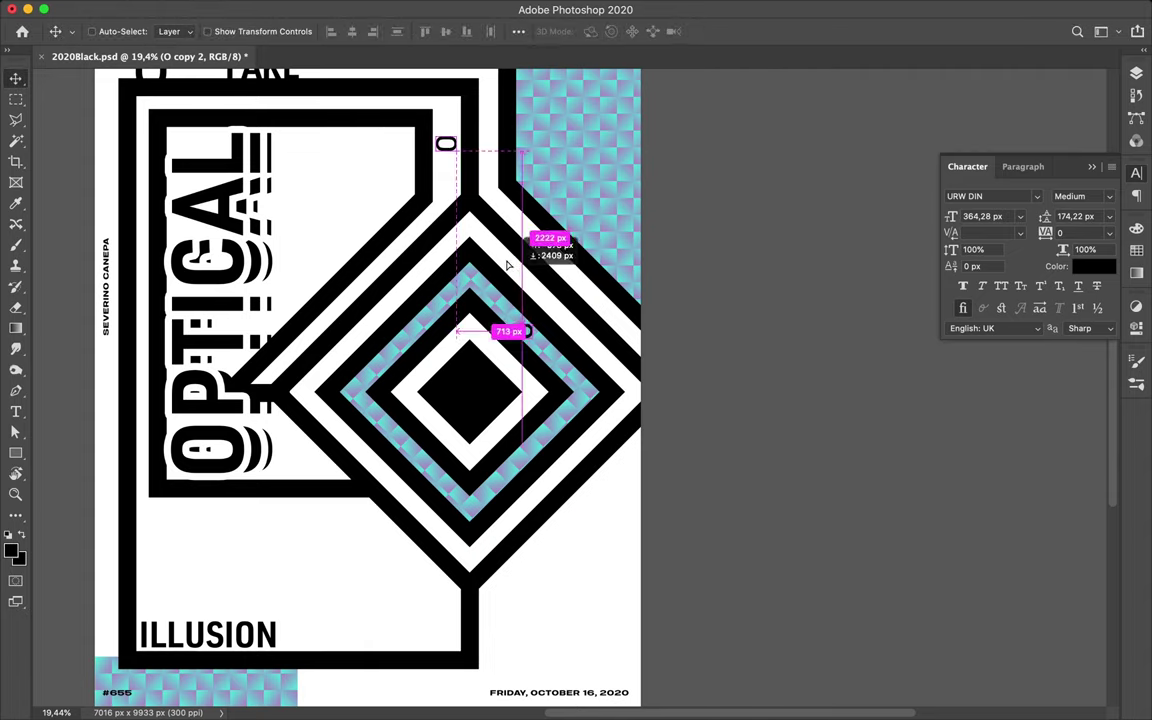
Scatter more O copies toward the bottom, enlarge one hugely, and drop a FAKE copy lower
{"action": "left_click_drag", "start_coordinate": [452, 175], "coordinate": [527, 571]}
{"action": "key", "text": "ctrl+t"}
{"action": "key", "text": "Return"}
{"action": "mouse_move", "coordinate": [527, 643]}
{"action": "left_mouse_down"}
{"action": "mouse_move", "coordinate": [630, 645]}
{"action": "mouse_move", "coordinate": [521, 652]}
{"action": "left_mouse_up"}
{"action": "mouse_move", "coordinate": [521, 652]}
{"action": "left_mouse_down"}
{"action": "mouse_move", "coordinate": [552, 546]}
{"action": "mouse_move", "coordinate": [597, 548]}
{"action": "mouse_move", "coordinate": [620, 508]}
{"action": "left_mouse_up"}
{"action": "key", "text": "ctrl+t"}
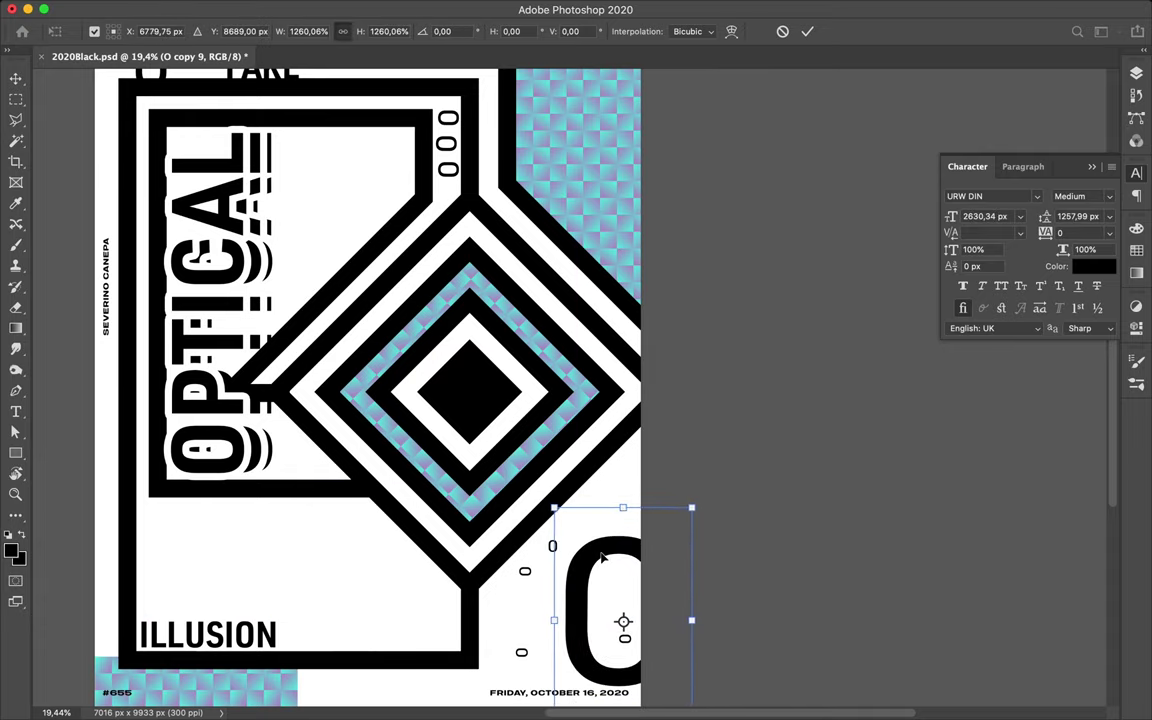
{"action": "key", "text": "Return"}
{"action": "scroll", "coordinate": [383, 143], "scroll_direction": "up", "scroll_amount": 3}
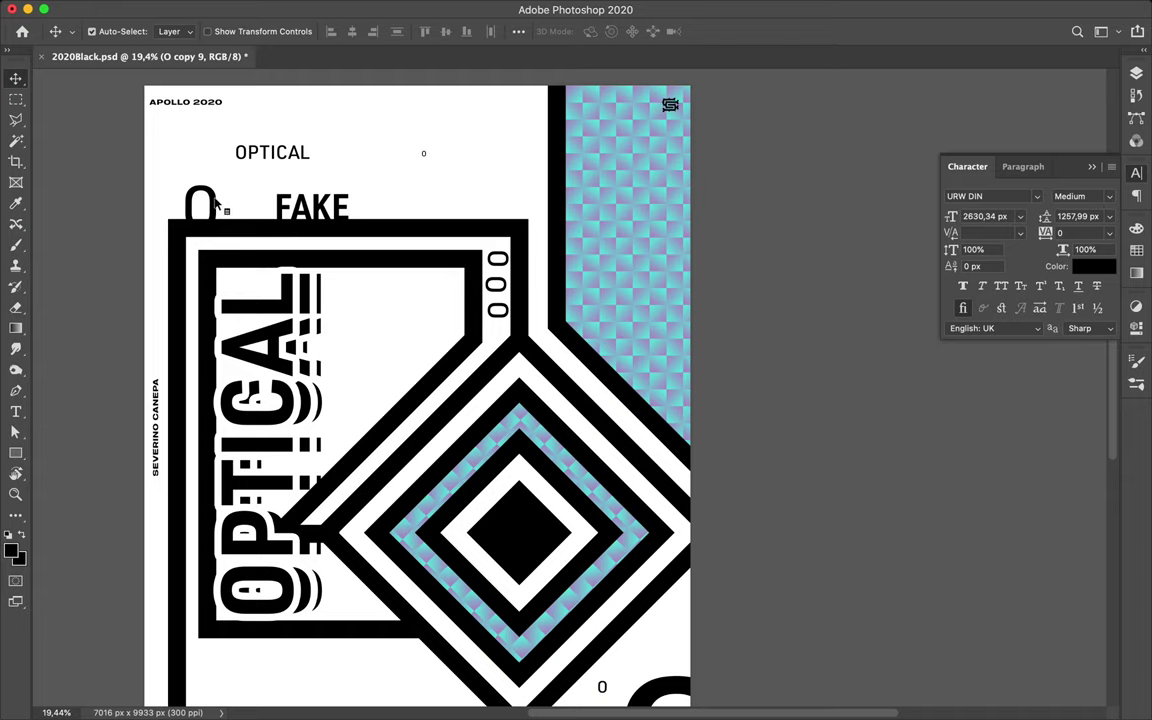
{"action": "mouse_move", "coordinate": [362, 225]}
{"action": "left_mouse_down"}
{"action": "mouse_move", "coordinate": [338, 485]}
{"action": "mouse_move", "coordinate": [641, 470]}
{"action": "left_mouse_up"}
Rotate a FAKE copy -45° and duplicate it onto the diamond's upper-left edge
{"action": "key", "text": "ctrl+alt+t"}
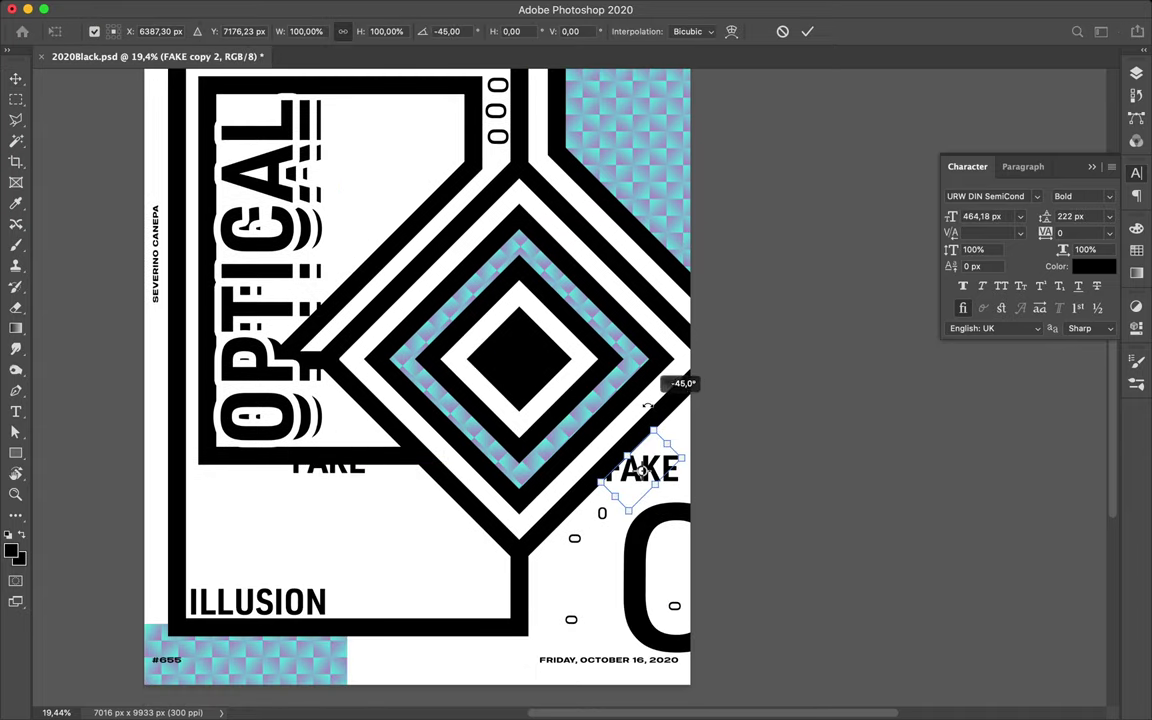
{"action": "key", "text": "Return"}
{"action": "left_click_drag", "start_coordinate": [652, 440], "coordinate": [420, 227]}
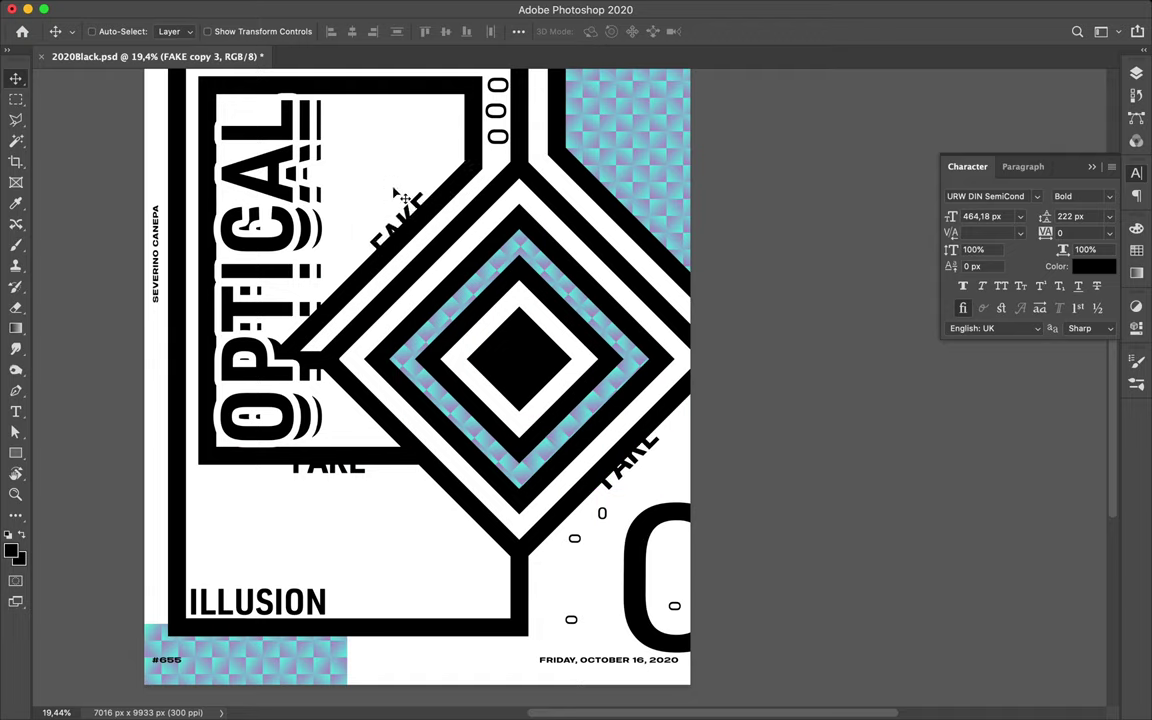
Add a shrunk small O within the column of O's
{"action": "scroll", "coordinate": [437, 269], "scroll_direction": "up", "scroll_amount": 5}
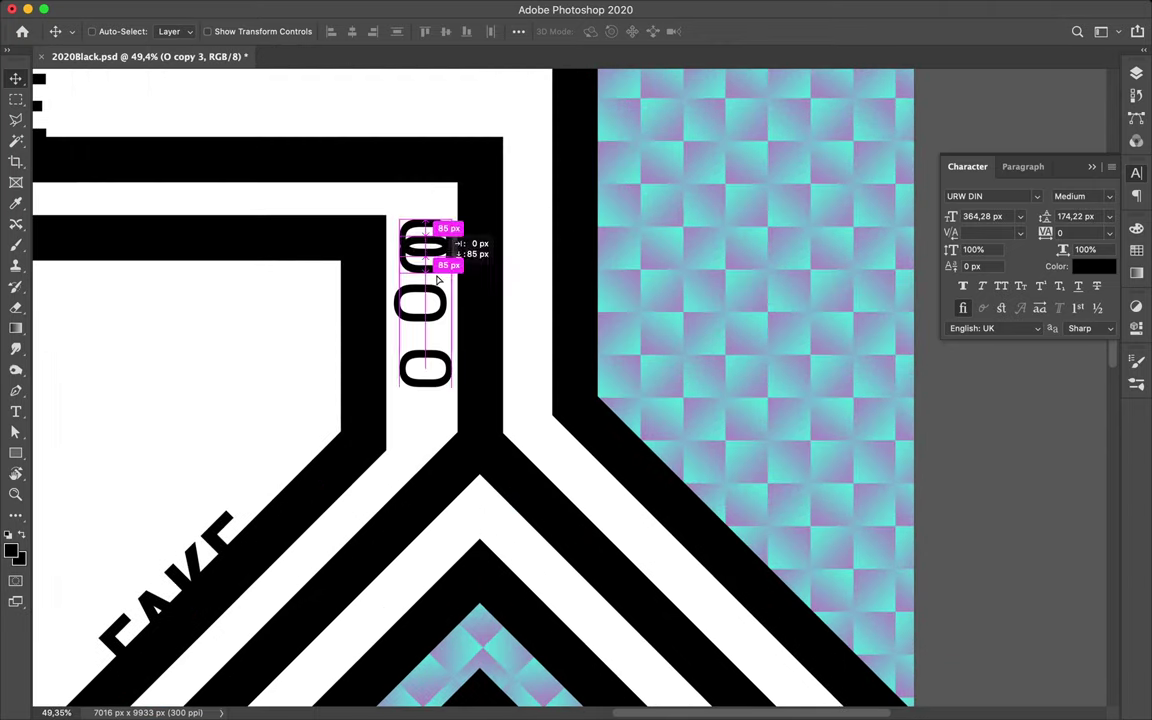
{"action": "key", "text": "ctrl+alt+t"}
{"action": "left_click_drag", "start_coordinate": [437, 269], "coordinate": [421, 267]}
{"action": "key", "text": "Return"}
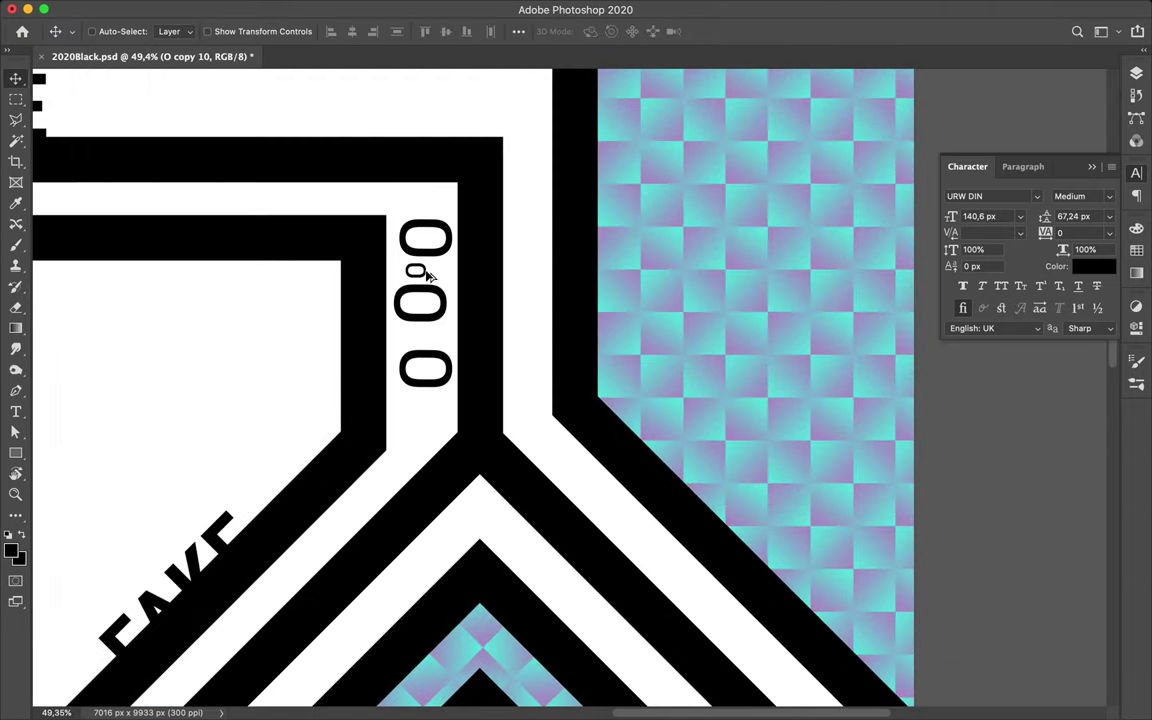
Duplicate ILLUSION and place the copy lower right
{"action": "scroll", "coordinate": [432, 343], "scroll_direction": "down", "scroll_amount": 5}
{"action": "scroll", "coordinate": [432, 343], "scroll_direction": "down", "scroll_amount": 2}
{"action": "scroll", "coordinate": [432, 343], "scroll_direction": "down", "scroll_amount": 3}
{"action": "mouse_move", "coordinate": [311, 577]}
{"action": "left_mouse_down"}
{"action": "mouse_move", "coordinate": [435, 617]}
{"action": "mouse_move", "coordinate": [480, 614]}
{"action": "left_mouse_up"}
{"action": "scroll", "coordinate": [466, 548], "scroll_direction": "up", "scroll_amount": 2}
Draw a thin black bar across the diamond top, group it, and duplicate it into stripes
{"action": "key", "text": "m"}
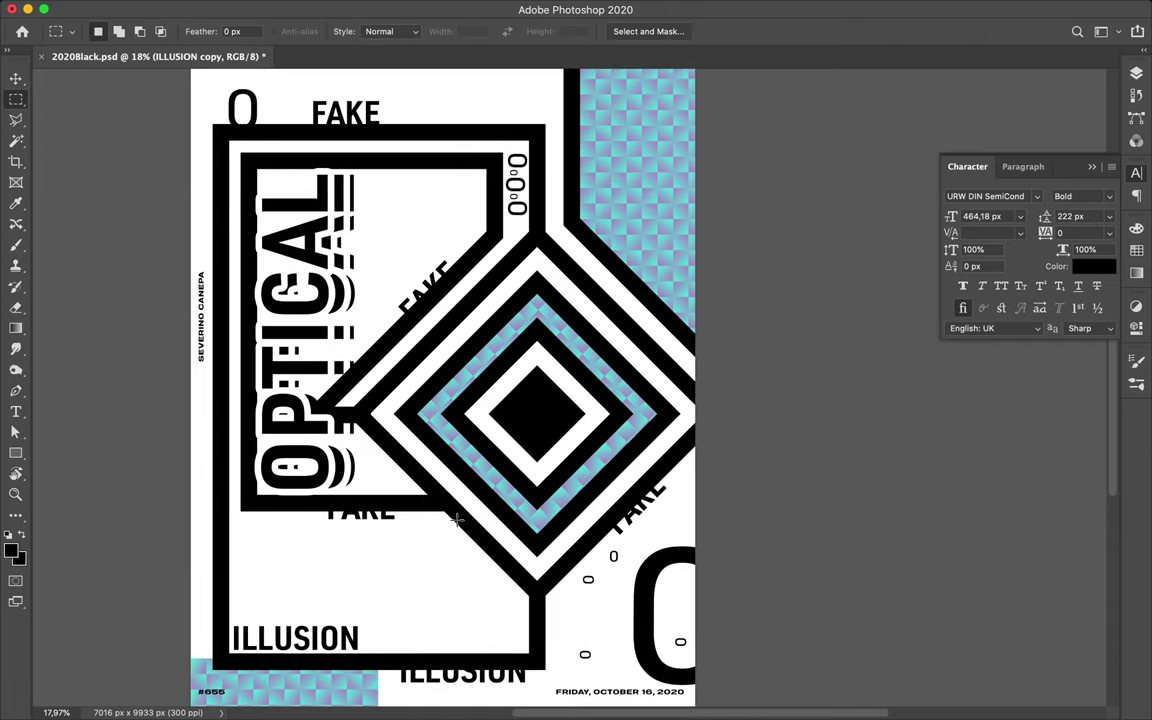
{"action": "key", "text": "u"}
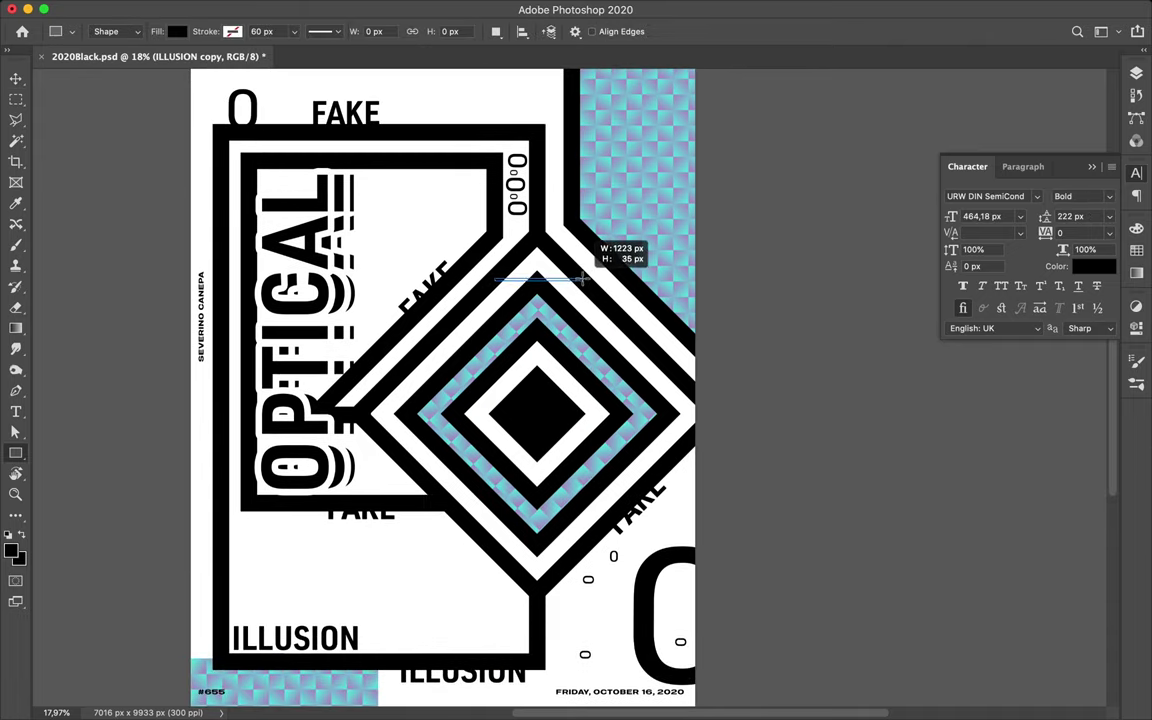
{"action": "left_click_drag", "start_coordinate": [582, 281], "coordinate": [583, 281]}
{"action": "scroll", "coordinate": [582, 281], "scroll_direction": "up", "scroll_amount": 3, "text": "alt"}
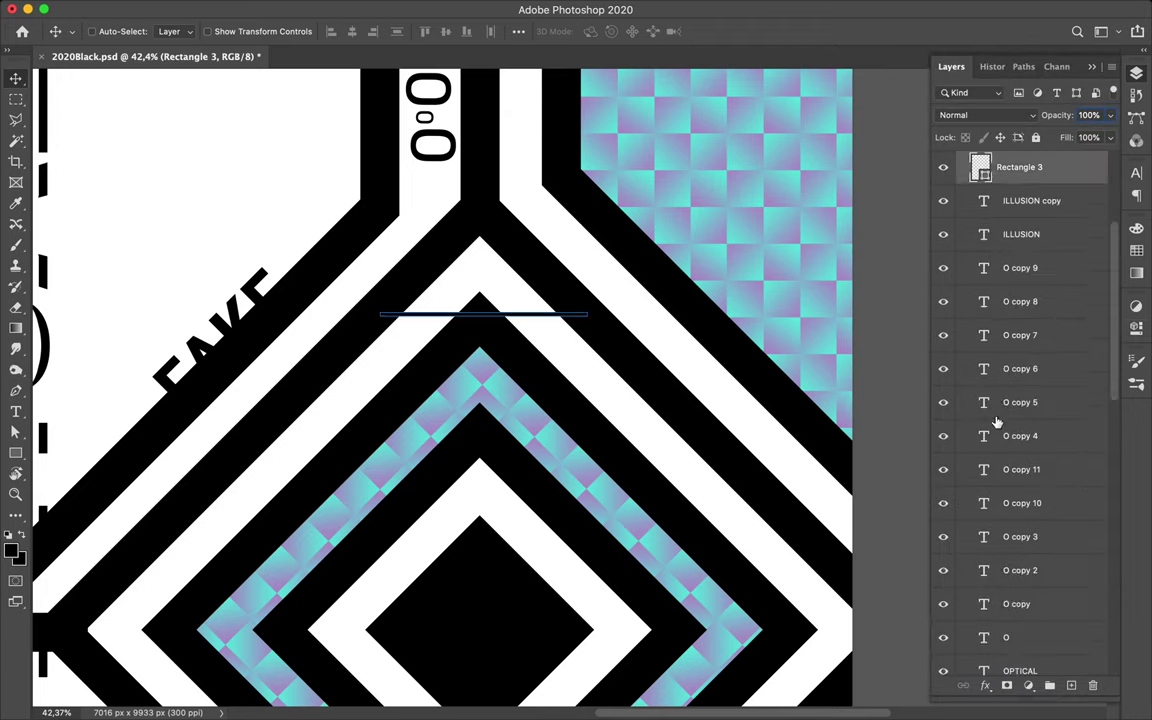
{"action": "key", "text": "ctrl+g"}
{"action": "left_click_drag", "start_coordinate": [1012, 162], "coordinate": [1012, 165]}
{"action": "mouse_move", "coordinate": [480, 312]}
{"action": "left_mouse_down"}
{"action": "mouse_move", "coordinate": [463, 300]}
{"action": "mouse_move", "coordinate": [537, 288]}
{"action": "mouse_move", "coordinate": [530, 245]}
{"action": "left_mouse_up"}
Duplicate the stripe block lower down and widen it to both sides
{"action": "left_click", "coordinate": [1023, 186], "text": "shift"}
{"action": "left_click", "coordinate": [1040, 555], "text": "shift"}
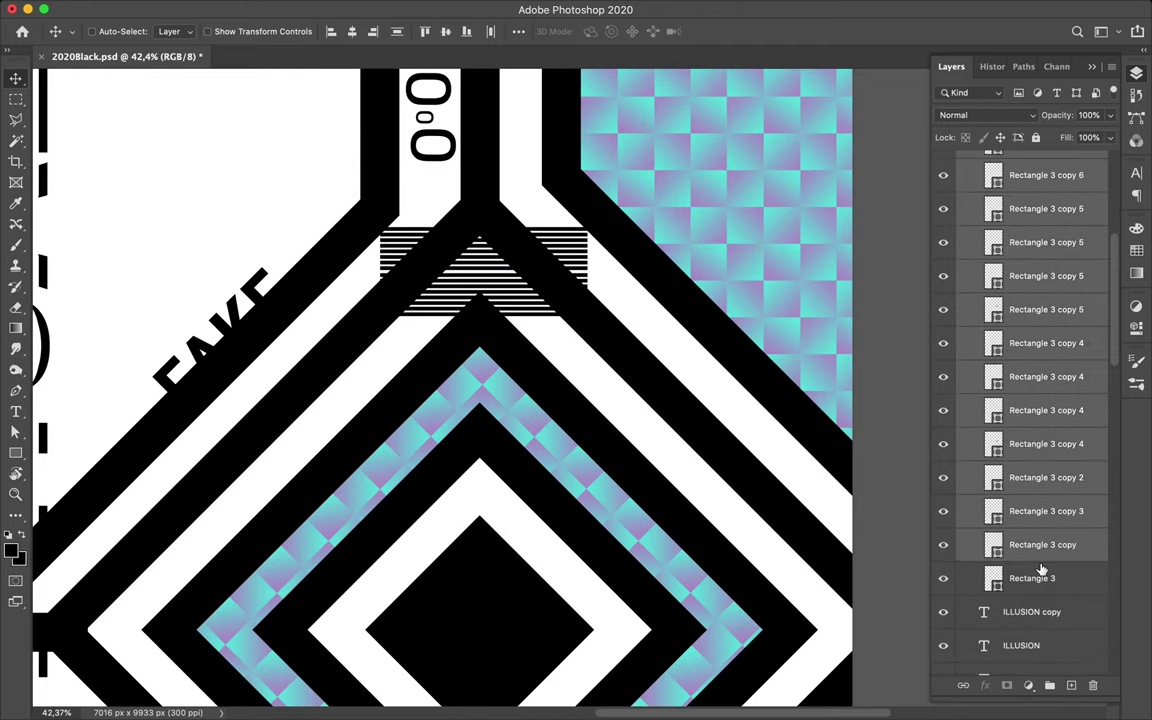
{"action": "left_click_drag", "start_coordinate": [510, 305], "coordinate": [520, 385]}
{"action": "key", "text": "ctrl+t"}
{"action": "left_click_drag", "start_coordinate": [380, 361], "coordinate": [290, 361]}
{"action": "mouse_move", "coordinate": [587, 361]}
{"action": "left_mouse_down"}
{"action": "mouse_move", "coordinate": [668, 358]}
{"action": "mouse_move", "coordinate": [620, 456]}
{"action": "mouse_move", "coordinate": [755, 454]}
{"action": "left_mouse_up"}
{"action": "key", "text": "Return"}
Widen a third stripe block, then add a fourth, wider block further down
{"action": "key", "text": "ctrl+t"}
{"action": "left_click_drag", "start_coordinate": [274, 459], "coordinate": [308, 466]}
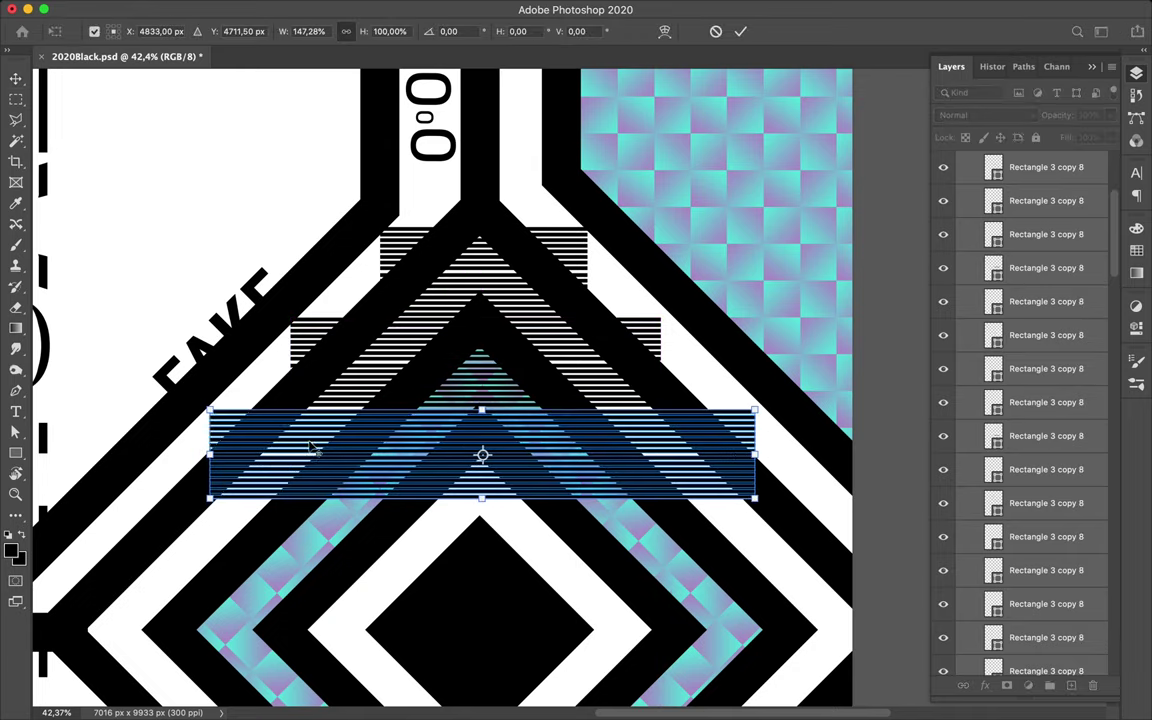
{"action": "key", "text": "Return"}
{"action": "left_click_drag", "start_coordinate": [312, 447], "coordinate": [312, 537]}
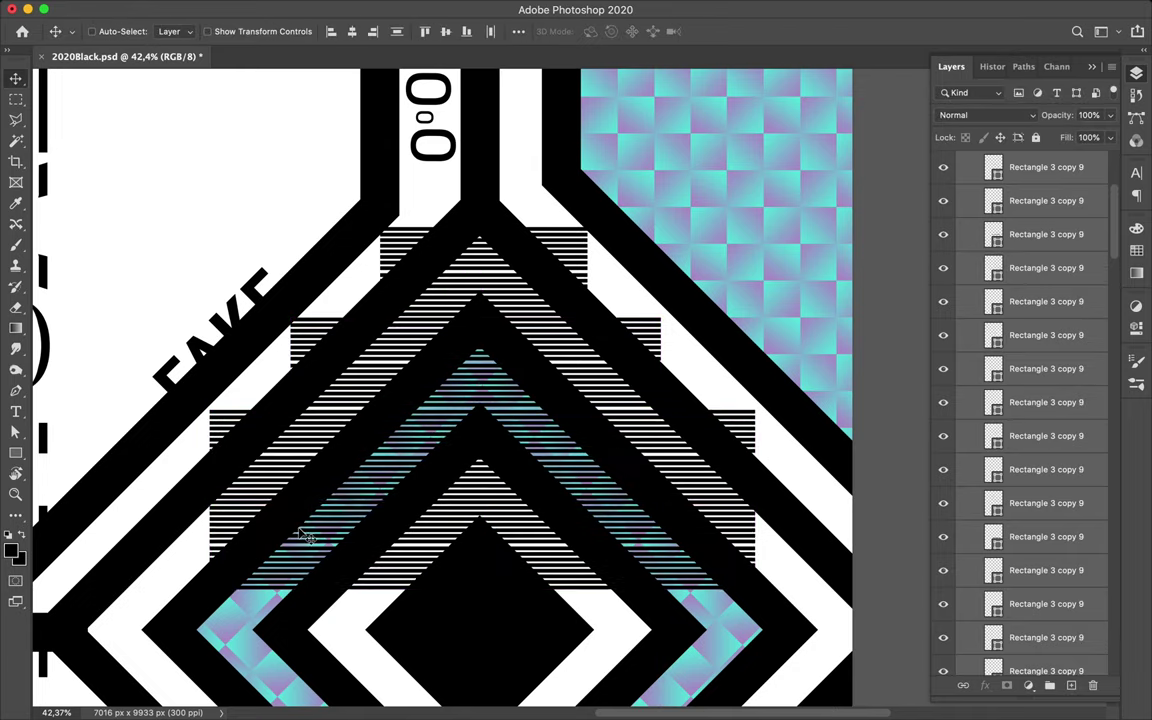
{"action": "key", "text": "ctrl+t"}
{"action": "left_click_drag", "start_coordinate": [208, 544], "coordinate": [115, 545]}
{"action": "left_click_drag", "start_coordinate": [755, 545], "coordinate": [849, 545]}
{"action": "scroll", "coordinate": [541, 300], "scroll_direction": "down", "scroll_amount": 2}
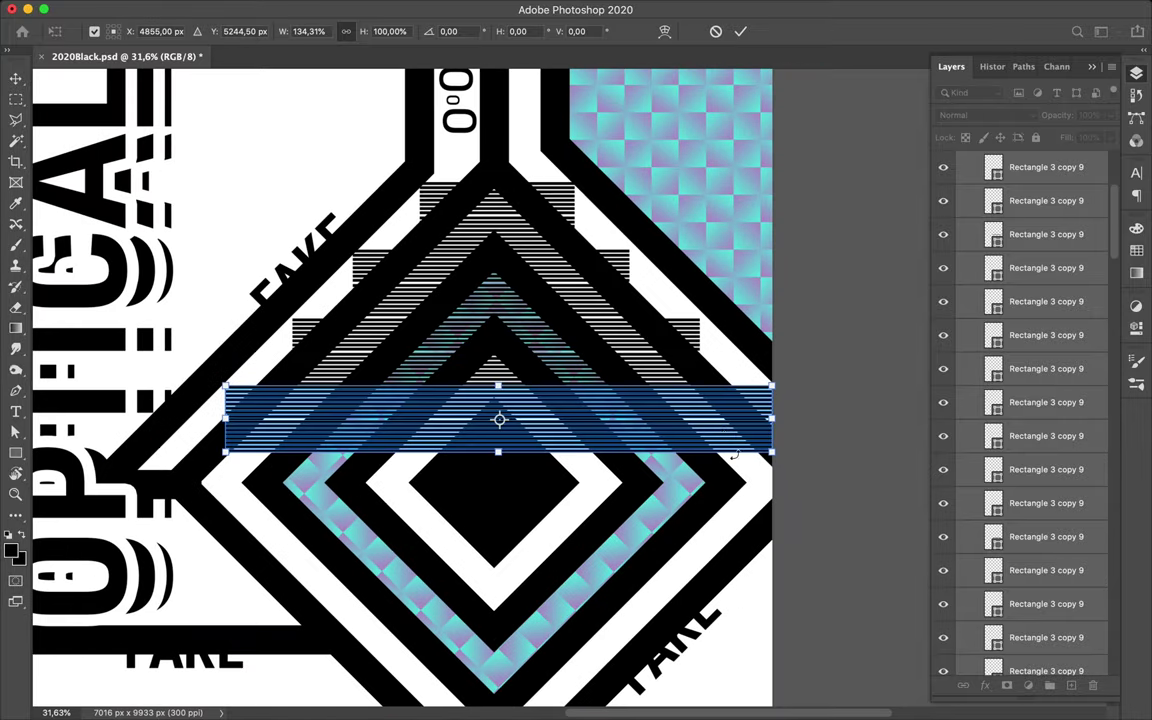
{"action": "key", "text": "Return"}
Center the bottom stripe block under the others and select all the pyramid layers
{"action": "left_click_drag", "start_coordinate": [725, 330], "coordinate": [725, 507]}
{"action": "key", "text": "ctrl+t"}
{"action": "key", "text": "Return"}
{"action": "scroll", "coordinate": [1040, 262], "scroll_direction": "down", "scroll_amount": 15}
{"action": "left_click", "coordinate": [1034, 262], "text": "shift"}
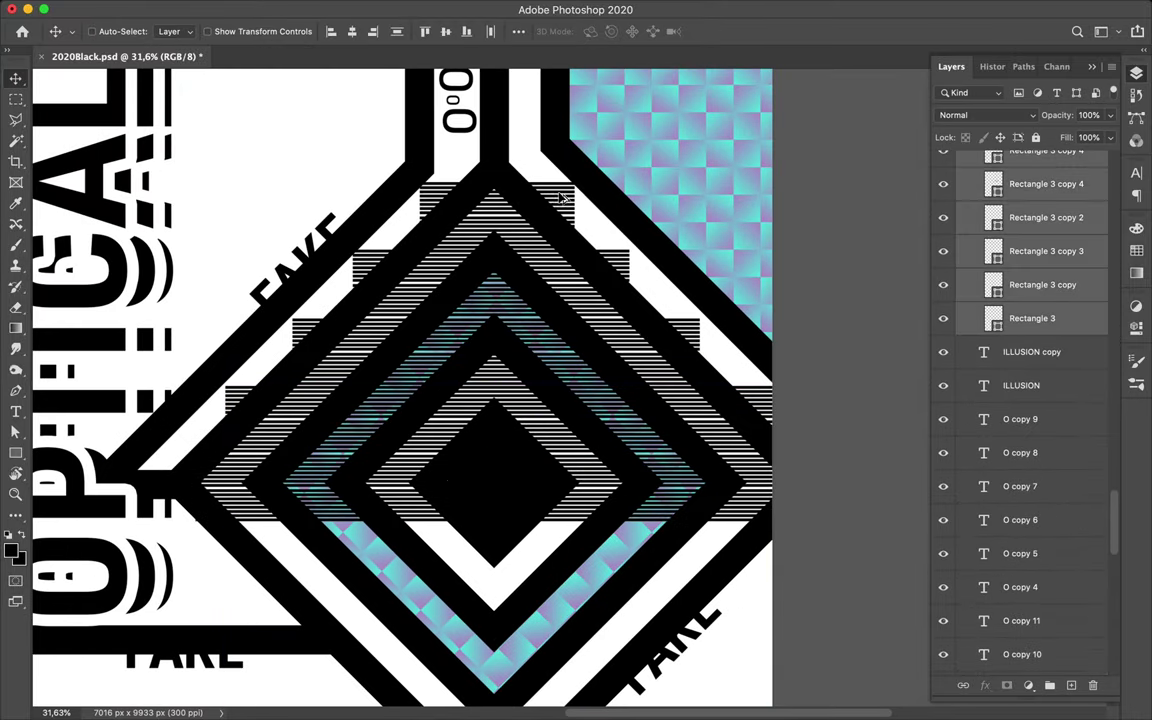
Duplicate the stripe pyramid and move the copy down
{"action": "key", "text": "ctrl+alt+t"}
{"action": "mouse_move", "coordinate": [422, 162]}
{"action": "left_mouse_down"}
{"action": "mouse_move", "coordinate": [295, 295]}
{"action": "mouse_move", "coordinate": [386, 377]}
{"action": "left_mouse_up"}
{"action": "key", "text": "ctrl+minus"}
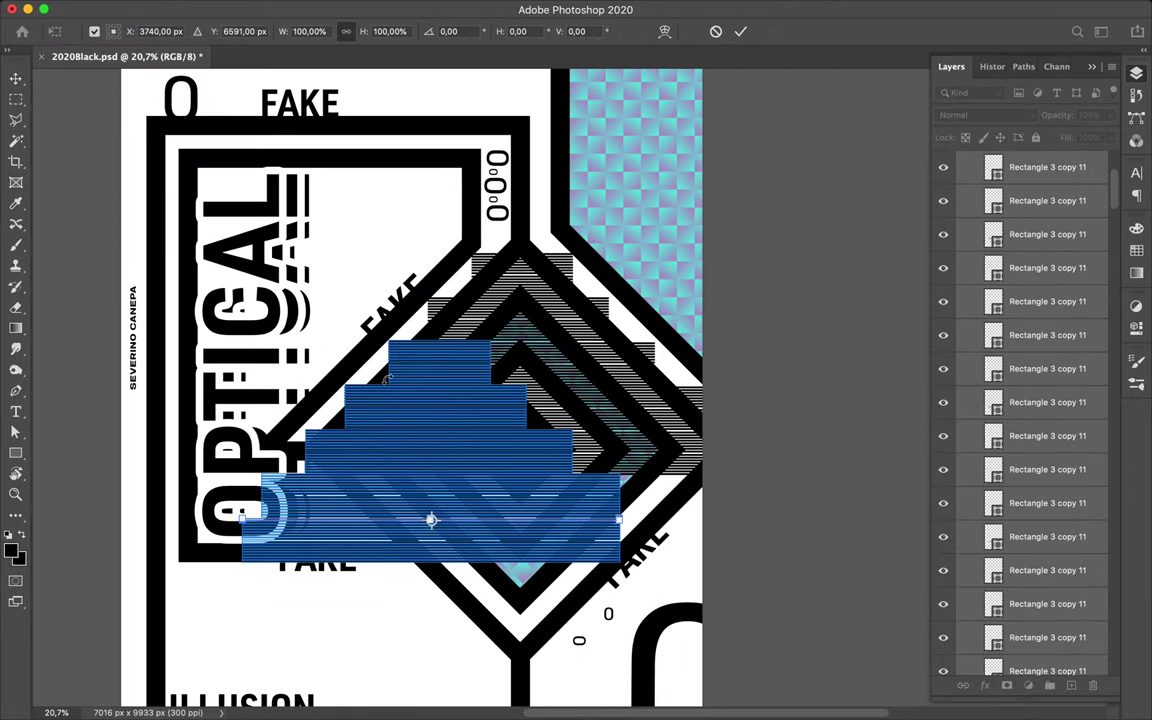
{"action": "key", "text": "ctrl+z"}
{"action": "key", "text": "ctrl+shift+z"}
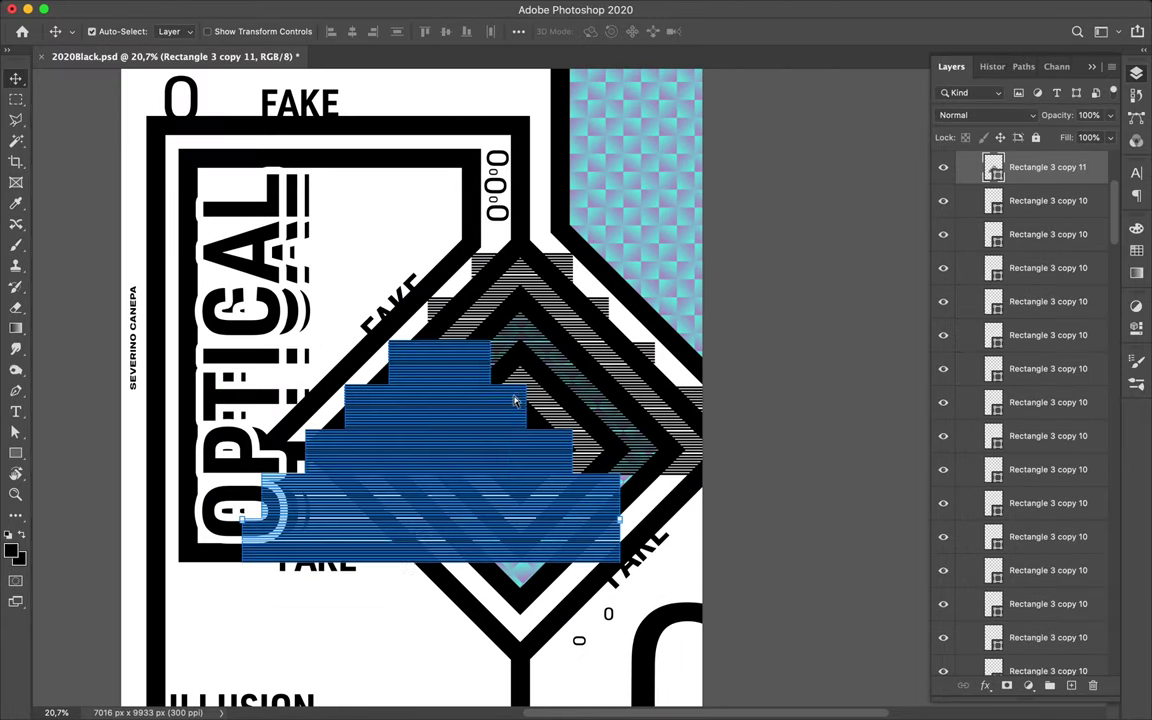
Rotate the pyramid copy 180° and place it below the diamond center
{"action": "right_click", "coordinate": [1005, 460]}
{"action": "key", "text": "Escape"}
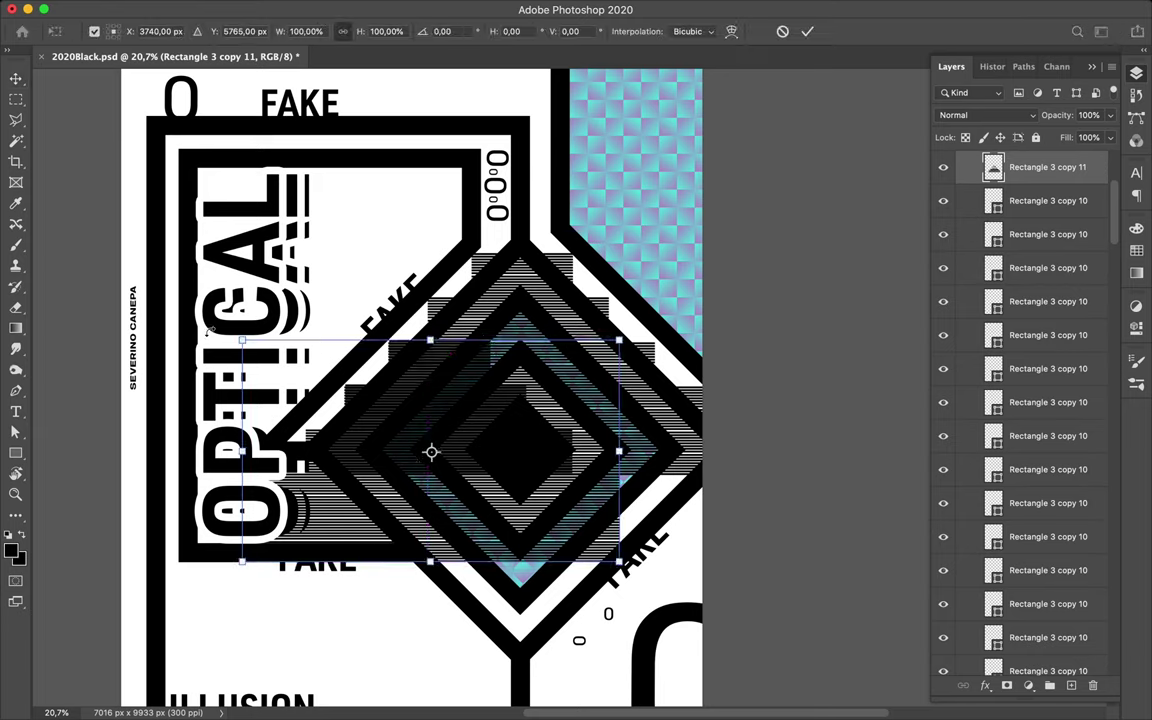
{"action": "mouse_move", "coordinate": [431, 519]}
{"action": "left_mouse_down"}
{"action": "mouse_move", "coordinate": [513, 637]}
{"action": "mouse_move", "coordinate": [535, 596]}
{"action": "left_mouse_up"}
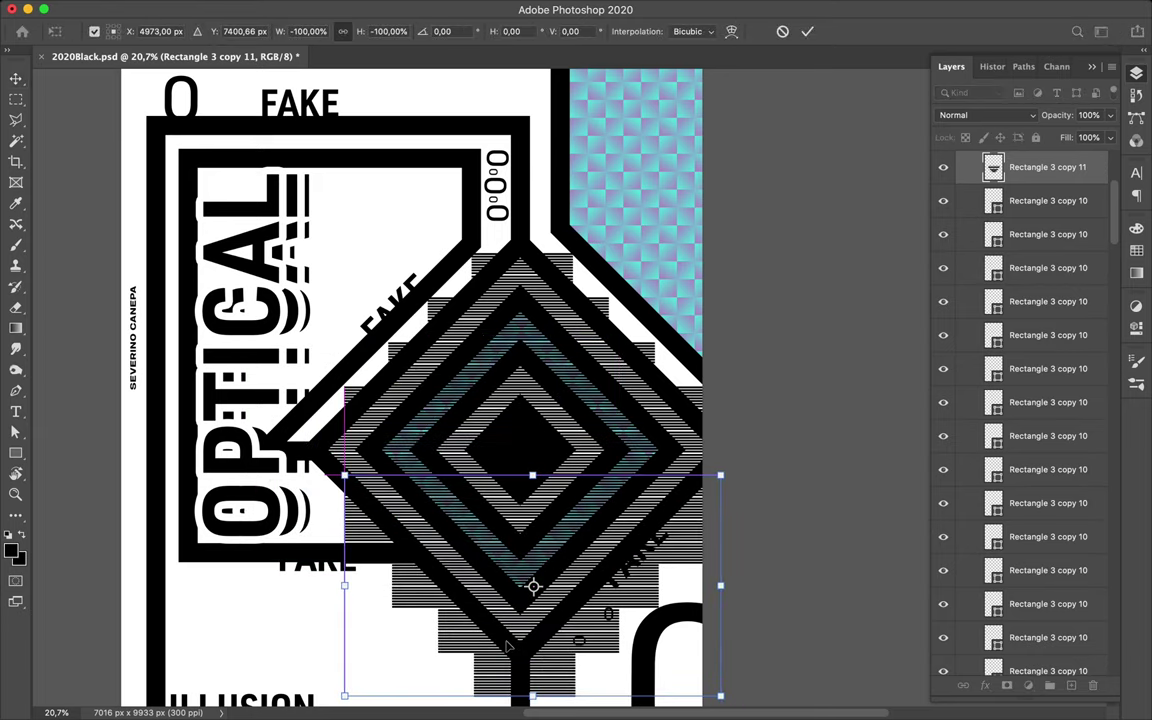
{"action": "key", "text": "Return"}
{"action": "mouse_move", "coordinate": [625, 578]}
{"action": "left_mouse_down"}
{"action": "mouse_move", "coordinate": [600, 530]}
{"action": "mouse_move", "coordinate": [628, 598]}
{"action": "mouse_move", "coordinate": [555, 572]}
{"action": "left_mouse_up"}
{"action": "key", "text": "ctrl+t"}
{"action": "key", "text": "Return"}
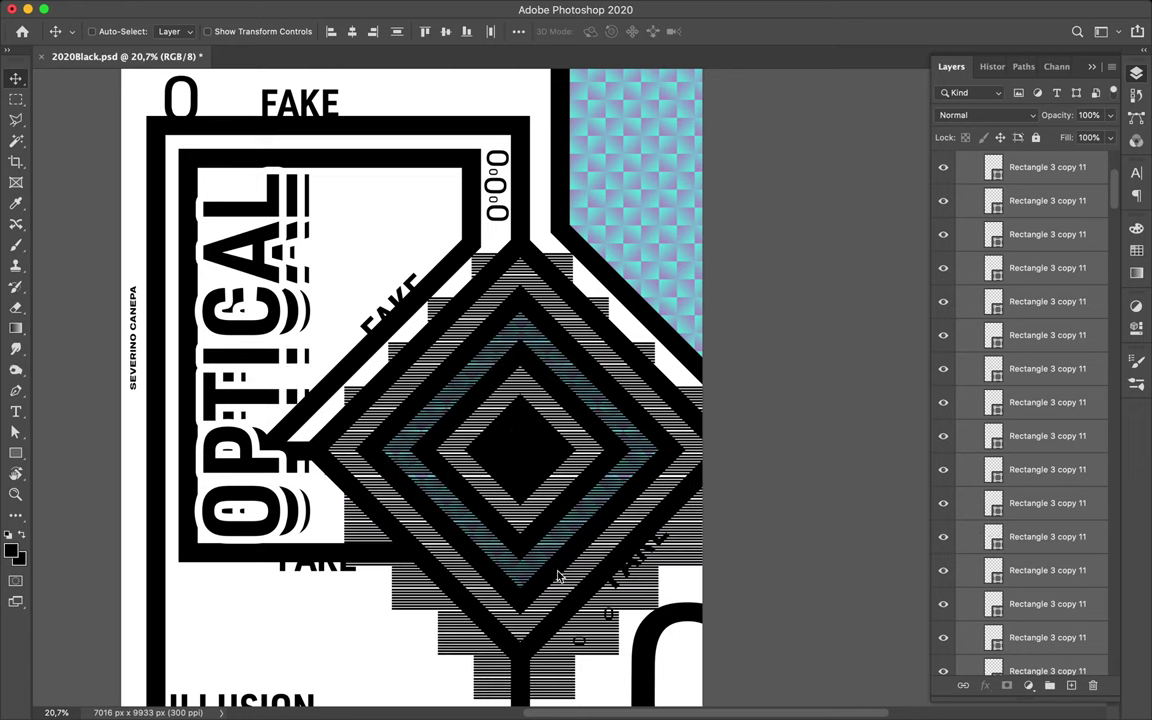
Select the stripe layers and pick the merged stripe layer on the artwork
{"action": "scroll", "coordinate": [1043, 349], "scroll_direction": "down", "scroll_amount": 10}
{"action": "scroll", "coordinate": [1043, 349], "scroll_direction": "up", "scroll_amount": 5}
{"action": "left_click", "coordinate": [1032, 299], "text": "shift"}
{"action": "left_click", "coordinate": [518, 31]}
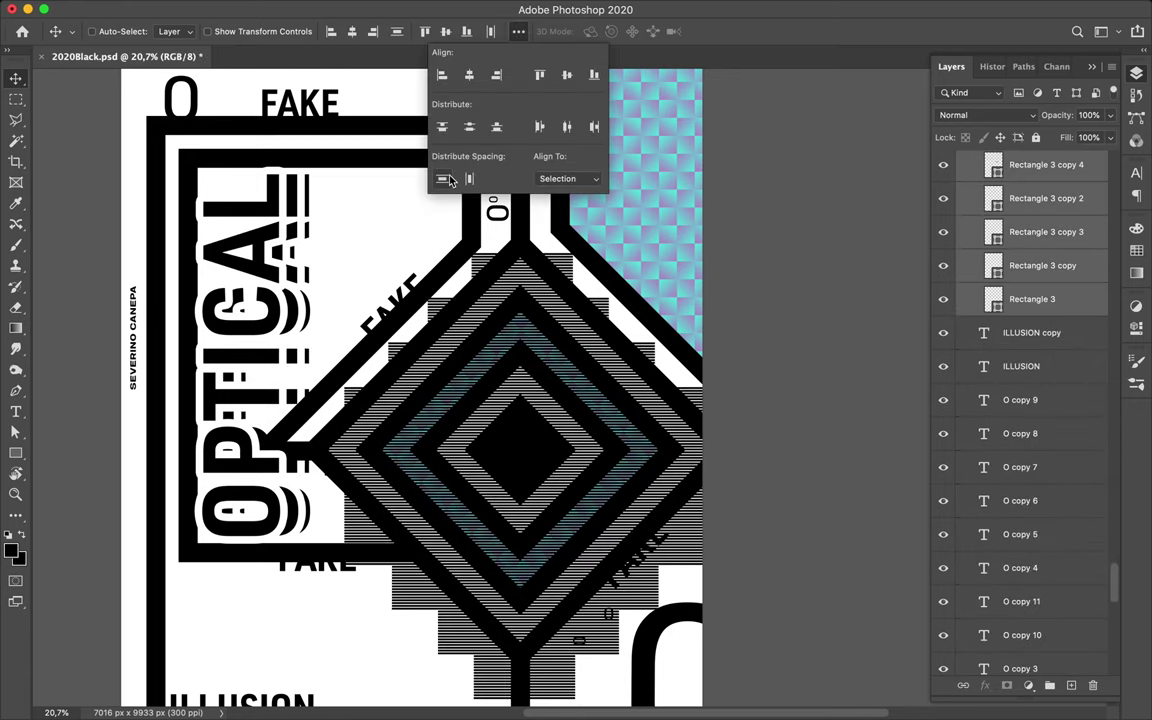
{"action": "left_click", "coordinate": [580, 393], "text": "ctrl"}
{"action": "scroll", "coordinate": [1031, 481], "scroll_direction": "down", "scroll_amount": 5}
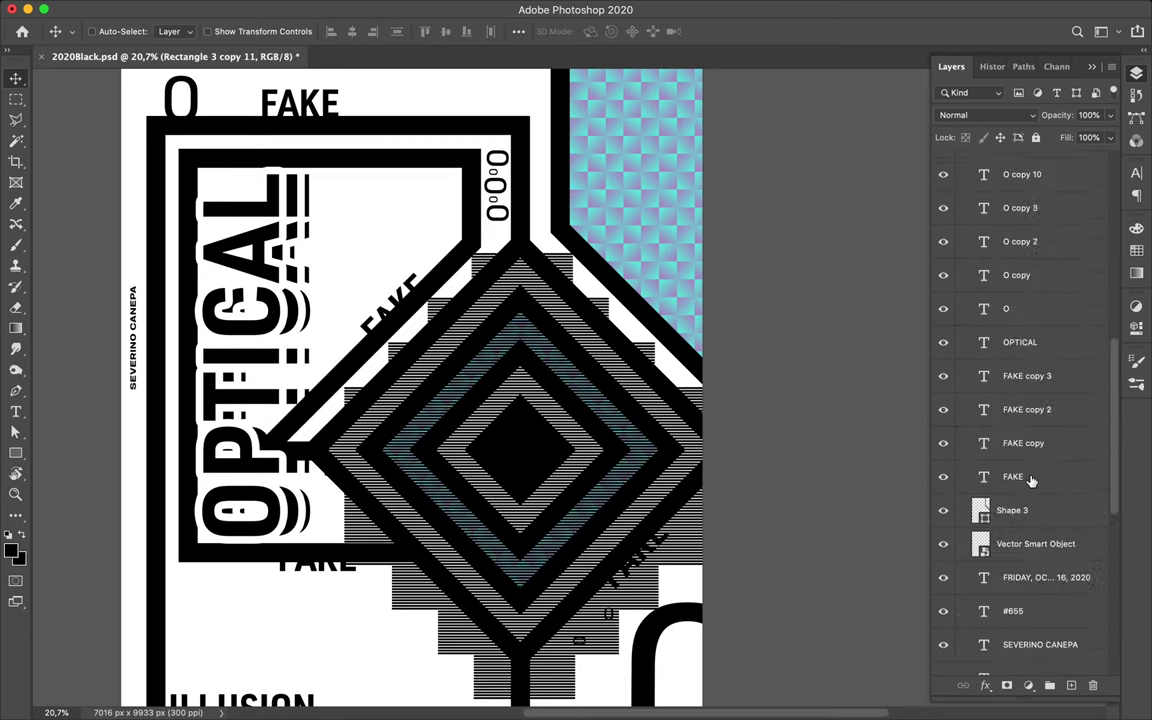
{"action": "scroll", "coordinate": [1031, 481], "scroll_direction": "up", "scroll_amount": 3}
Delete the stripes outside the diamond's right edge with a polygonal lasso selection
{"action": "key", "text": "l"}
{"action": "left_click", "coordinate": [572, 690]}
{"action": "left_click", "coordinate": [518, 238]}
{"action": "key", "text": "Delete"}
{"action": "left_click", "coordinate": [692, 251]}
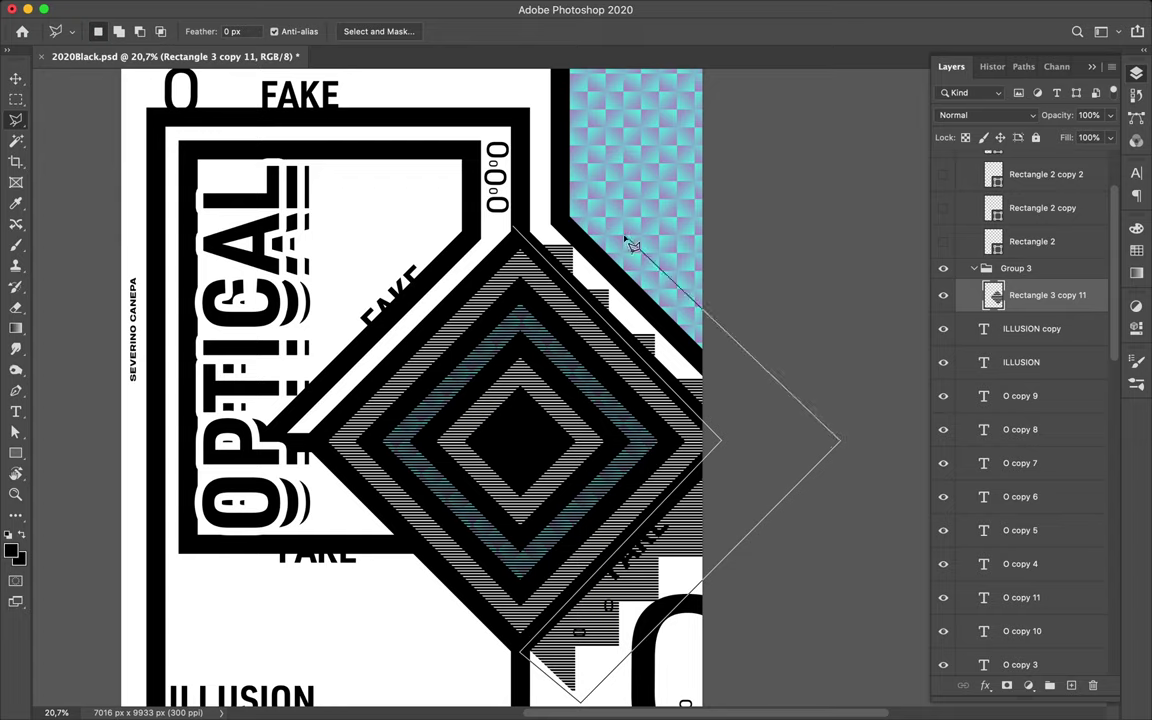
{"action": "key", "text": "Delete"}
{"action": "key", "text": "ctrl+d"}
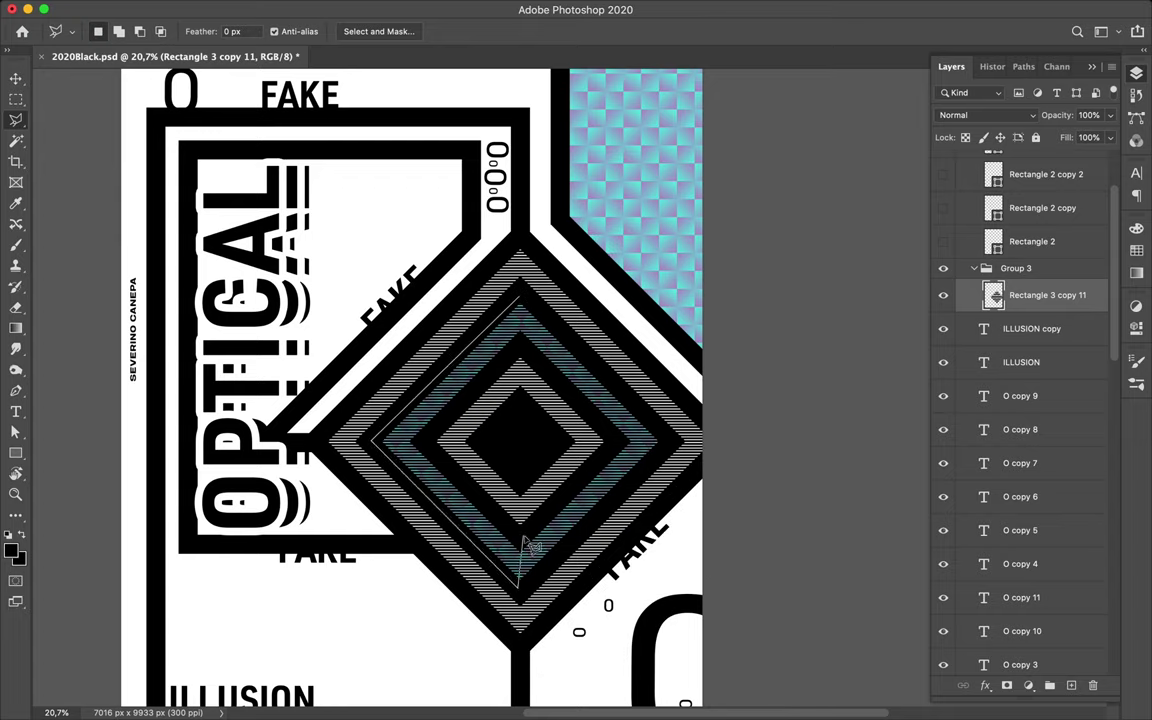
Delete the stripes inside the inner band so the checker ring shows through
{"action": "left_click", "coordinate": [524, 291]}
{"action": "key", "text": "Delete"}
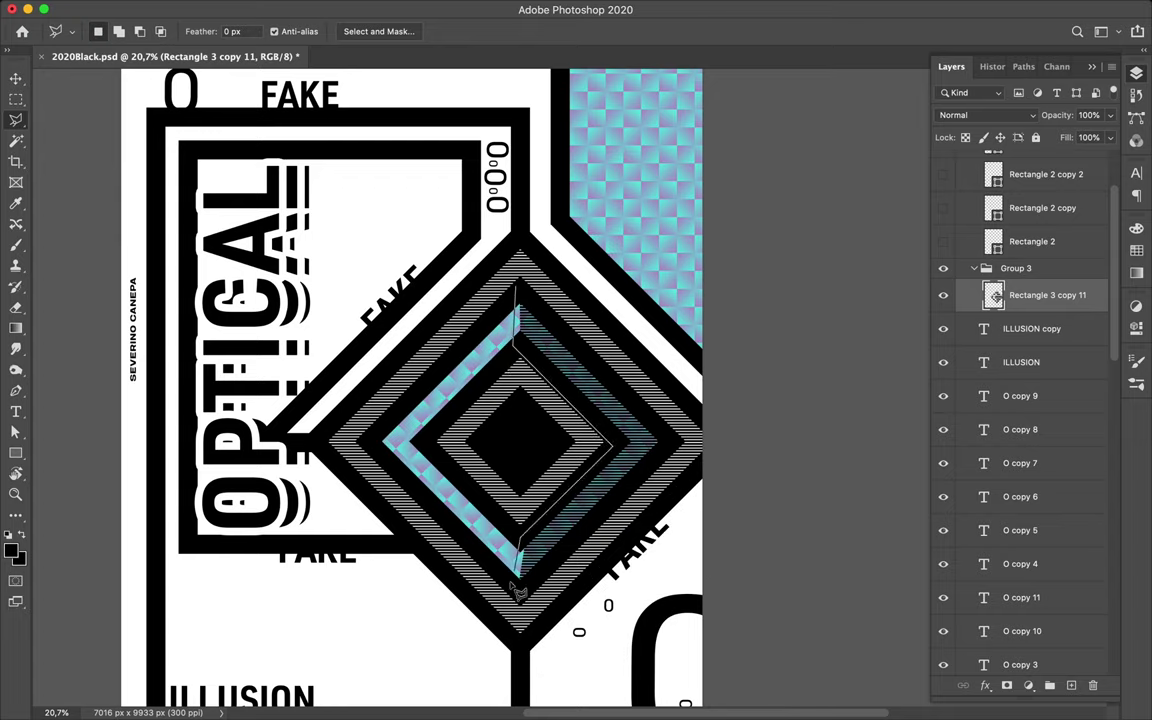
{"action": "left_click", "coordinate": [679, 449]}
{"action": "left_click", "coordinate": [519, 293]}
{"action": "key", "text": "Delete"}
Try an offset duplicate of the trimmed stripe layer, then delete that test copy
{"action": "key", "text": "v"}
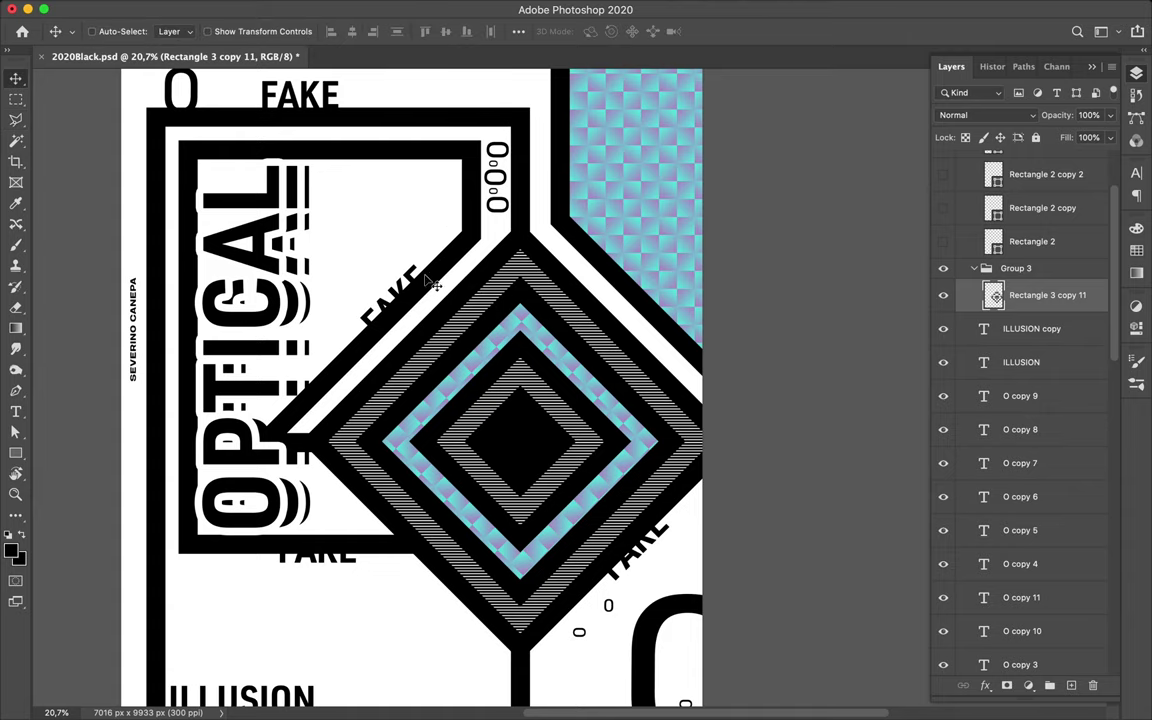
{"action": "scroll", "coordinate": [456, 250], "scroll_direction": "down", "scroll_amount": 2}
{"action": "left_click_drag", "start_coordinate": [340, 200], "coordinate": [313, 195]}
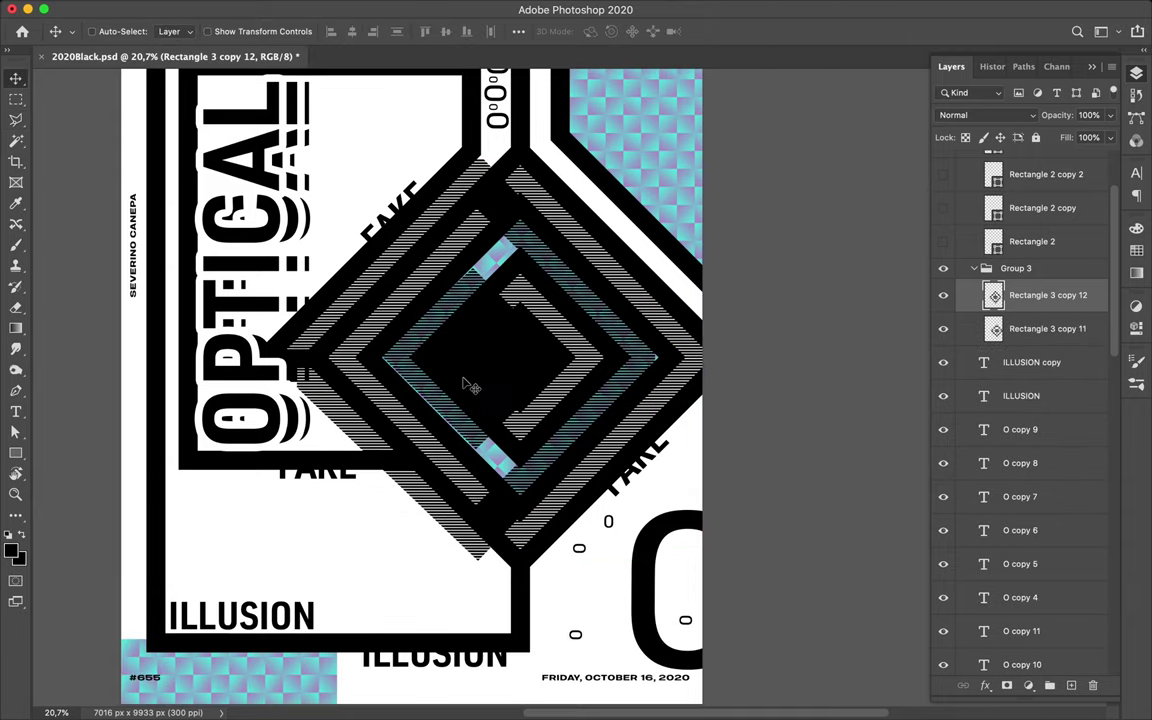
{"action": "scroll", "coordinate": [463, 380], "scroll_direction": "down", "scroll_amount": 2}
{"action": "key", "text": "ctrl+t"}
{"action": "key", "text": "Return"}
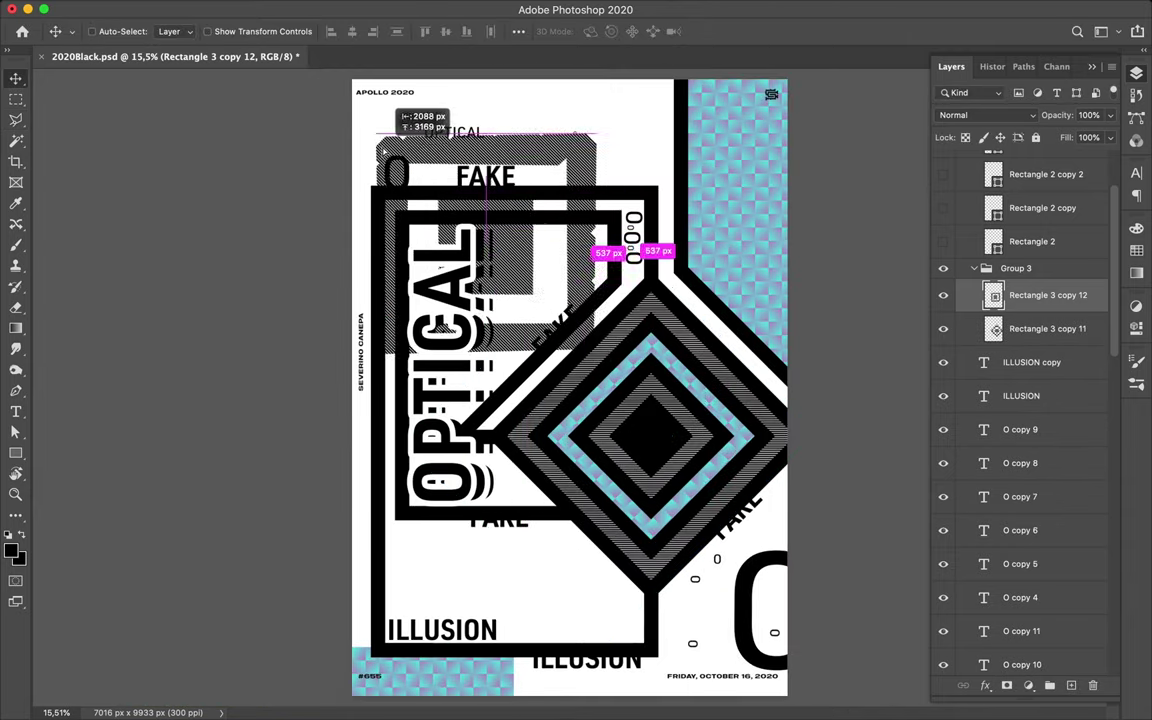
{"action": "left_click_drag", "start_coordinate": [611, 438], "coordinate": [458, 147]}
{"action": "scroll", "coordinate": [605, 345], "scroll_direction": "up", "scroll_amount": 3}
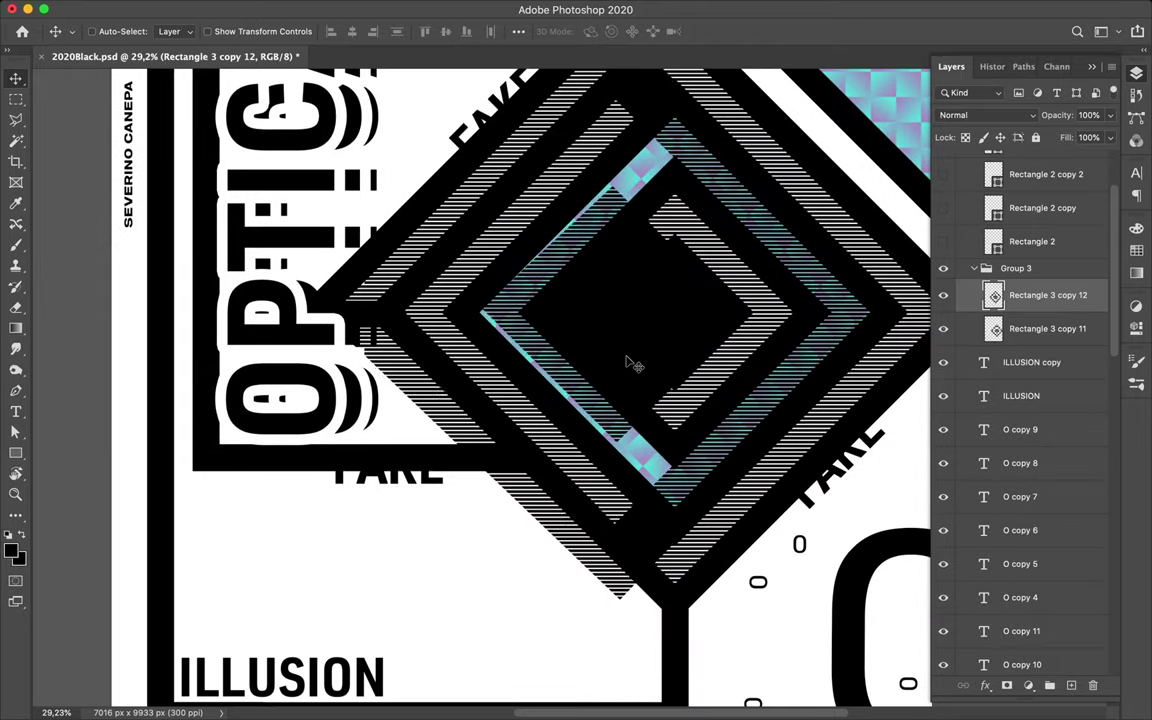
{"action": "key", "text": "Delete"}
{"action": "scroll", "coordinate": [630, 363], "scroll_direction": "down", "scroll_amount": 2}
{"action": "scroll", "coordinate": [514, 291], "scroll_direction": "up", "scroll_amount": 1}
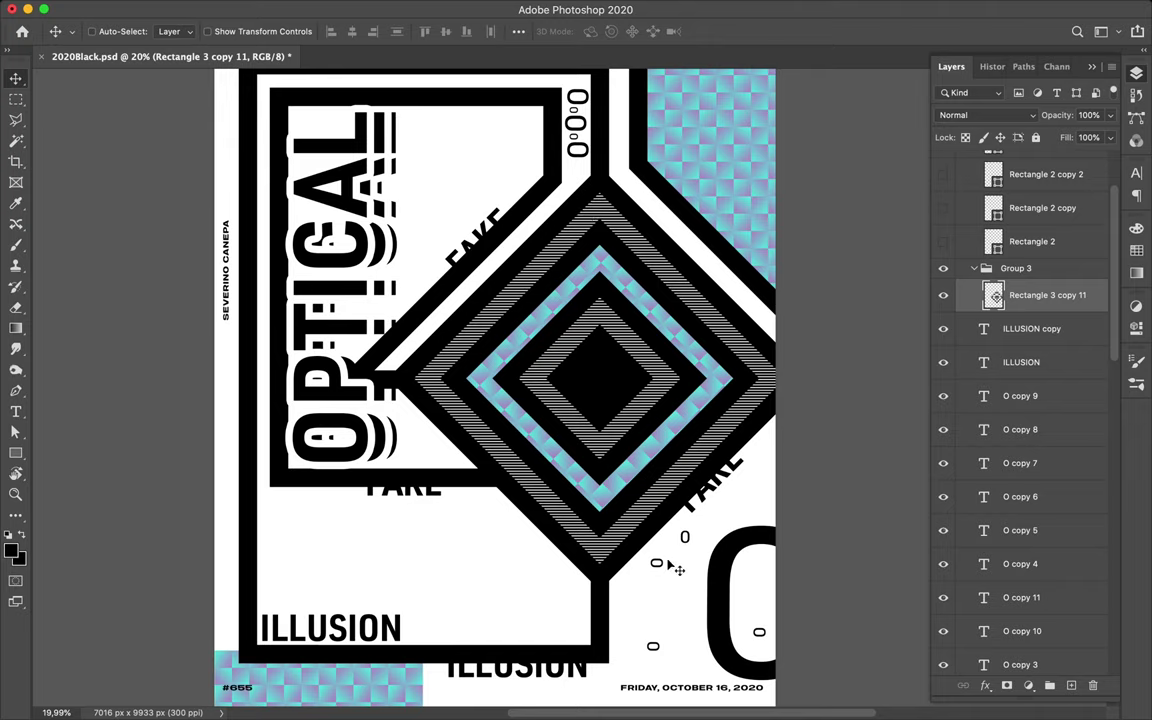
Scatter more O copies toward the lower right and select the large O near FAKE
{"action": "left_click_drag", "start_coordinate": [676, 567], "coordinate": [590, 668]}
{"action": "left_click_drag", "start_coordinate": [679, 582], "coordinate": [644, 566]}
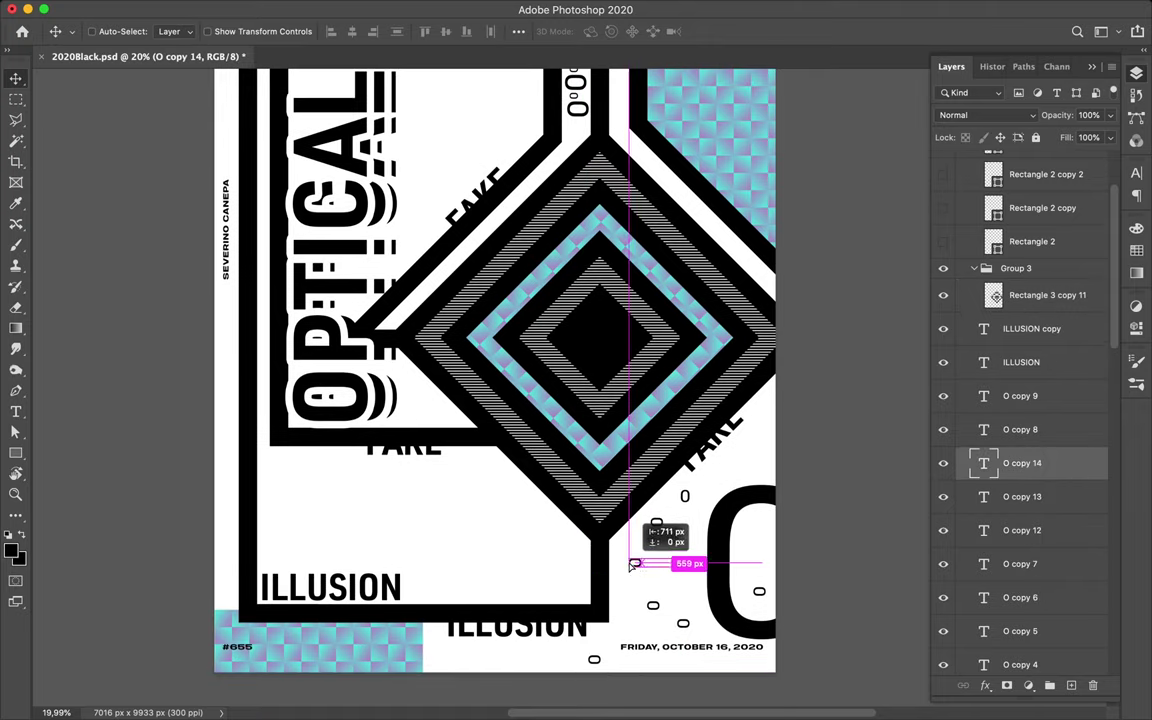
{"action": "left_click_drag", "start_coordinate": [690, 497], "coordinate": [745, 543]}
{"action": "left_click_drag", "start_coordinate": [690, 594], "coordinate": [535, 655]}
{"action": "scroll", "coordinate": [514, 635], "scroll_direction": "up", "scroll_amount": 5}
{"action": "scroll", "coordinate": [514, 635], "scroll_direction": "up", "scroll_amount": 2}
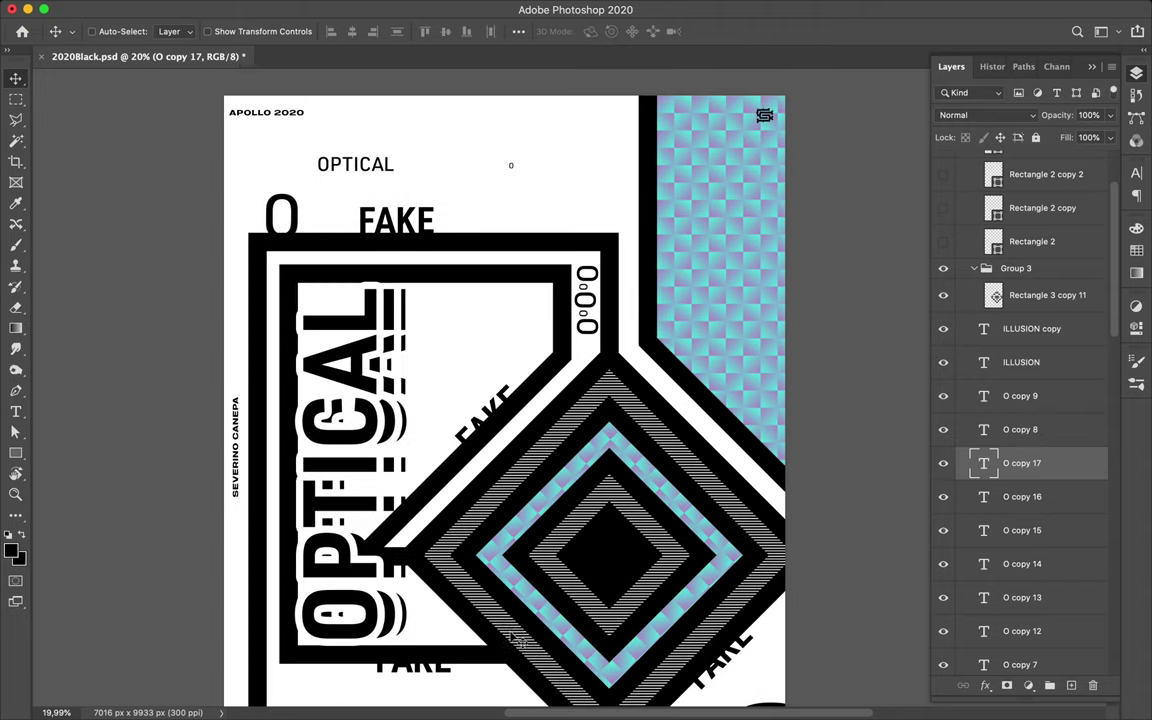
{"action": "left_click", "coordinate": [511, 161], "text": "super"}
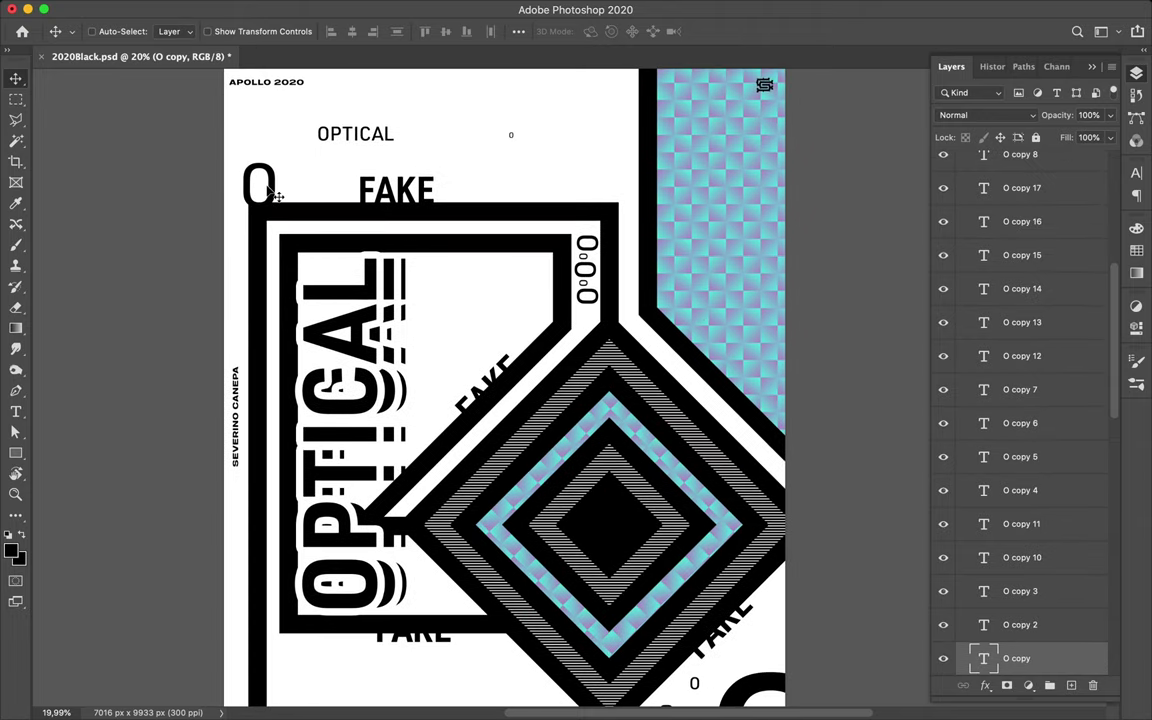
{"action": "scroll", "coordinate": [300, 196], "scroll_direction": "right", "scroll_amount": 5}
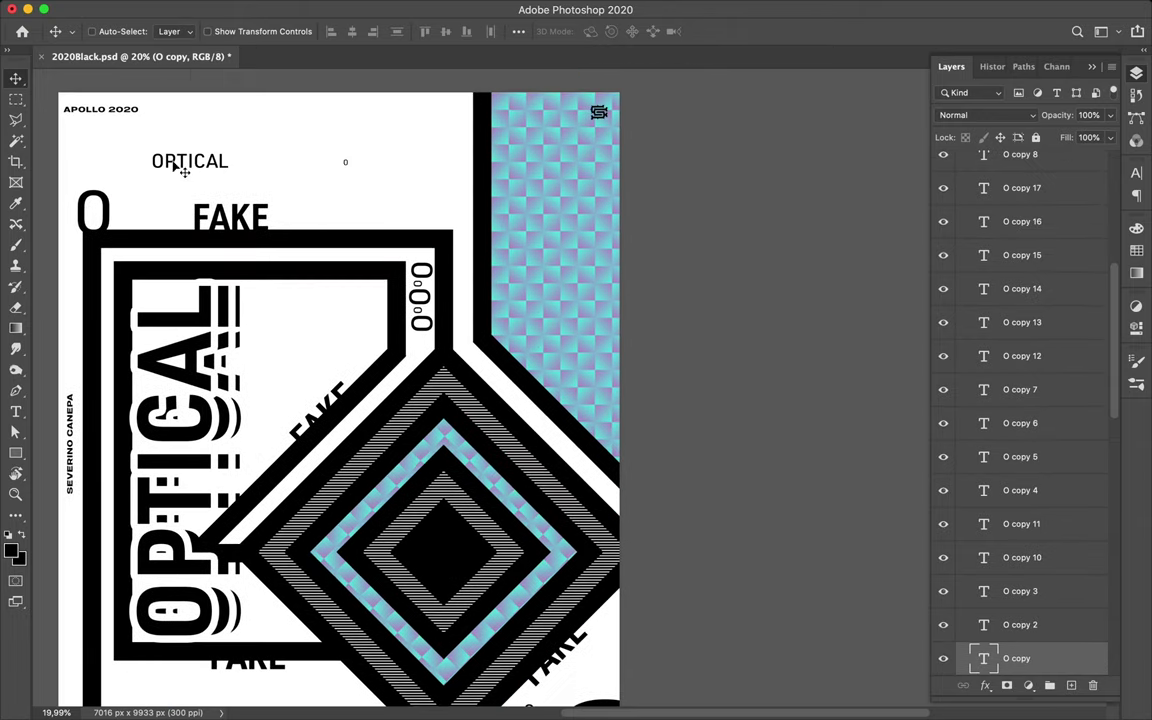
Draw a white bar with a 60 px black stroke near the poster's top right
{"action": "key", "text": "u"}
{"action": "left_click", "coordinate": [177, 31]}
{"action": "mouse_move", "coordinate": [579, 170]}
{"action": "left_mouse_down"}
{"action": "mouse_move", "coordinate": [379, 203]}
{"action": "mouse_move", "coordinate": [469, 183]}
{"action": "mouse_move", "coordinate": [437, 180]}
{"action": "mouse_move", "coordinate": [451, 169]}
{"action": "left_mouse_up"}
{"action": "left_click", "coordinate": [232, 31]}
{"action": "left_click", "coordinate": [177, 31]}
{"action": "left_click", "coordinate": [95, 115]}
{"action": "key", "text": "v"}
{"action": "key", "text": "ctrl+z"}
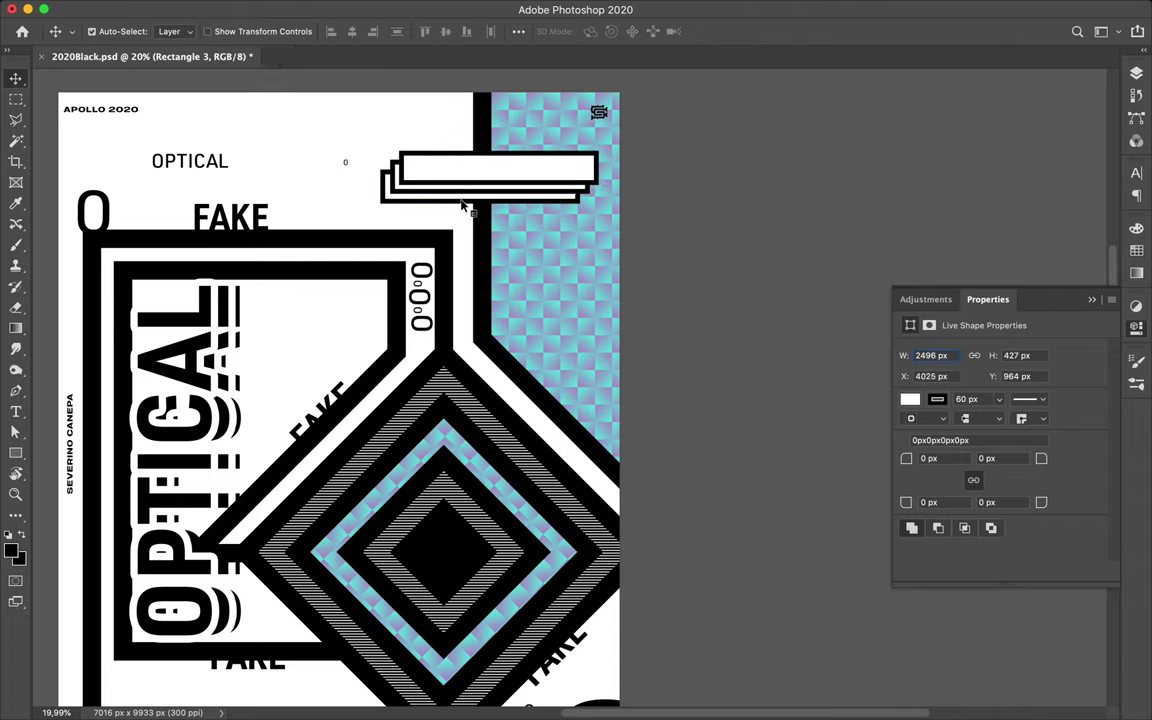
Add offset copies of the outlined bar, lower one in the layer stack, and duplicate the small O
{"action": "left_click_drag", "start_coordinate": [462, 205], "coordinate": [455, 212], "text": "alt"}
{"action": "left_click", "coordinate": [1136, 73]}
{"action": "mouse_move", "coordinate": [1030, 447]}
{"action": "left_mouse_down"}
{"action": "mouse_move", "coordinate": [1052, 594]}
{"action": "mouse_move", "coordinate": [1016, 583]}
{"action": "left_mouse_up"}
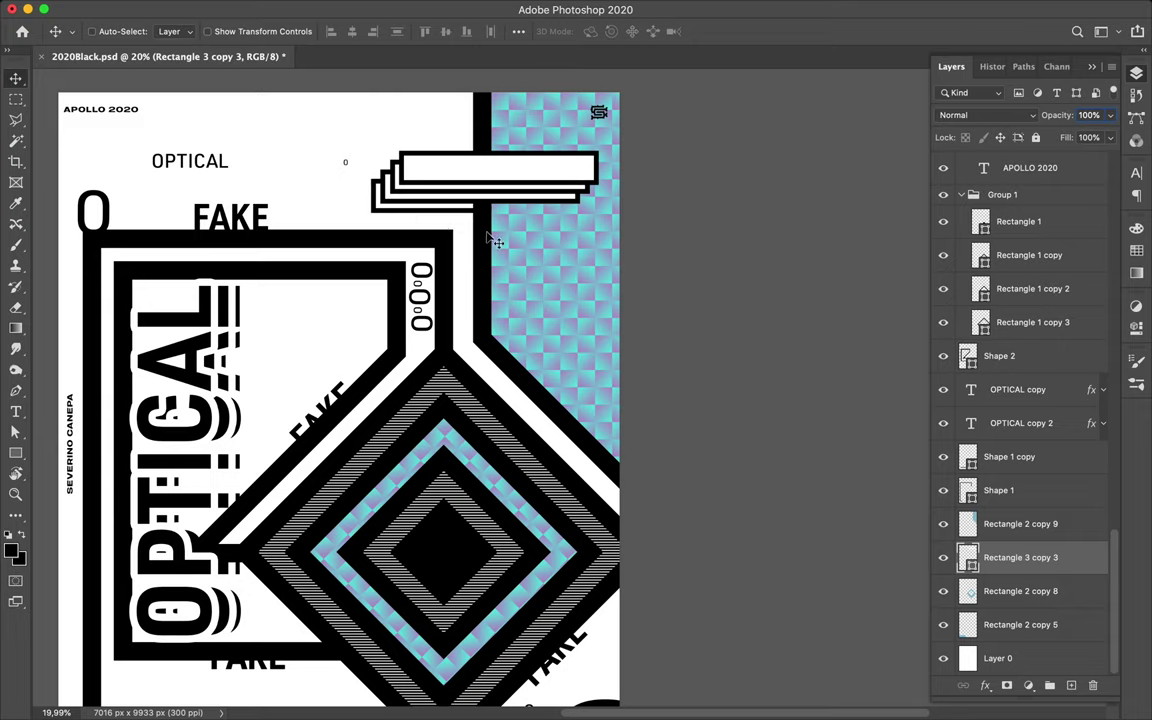
{"action": "scroll", "coordinate": [490, 240], "scroll_direction": "down", "scroll_amount": 1}
{"action": "left_click_drag", "start_coordinate": [470, 165], "coordinate": [482, 155], "text": "alt"}
{"action": "scroll", "coordinate": [698, 327], "scroll_direction": "down", "scroll_amount": 1}
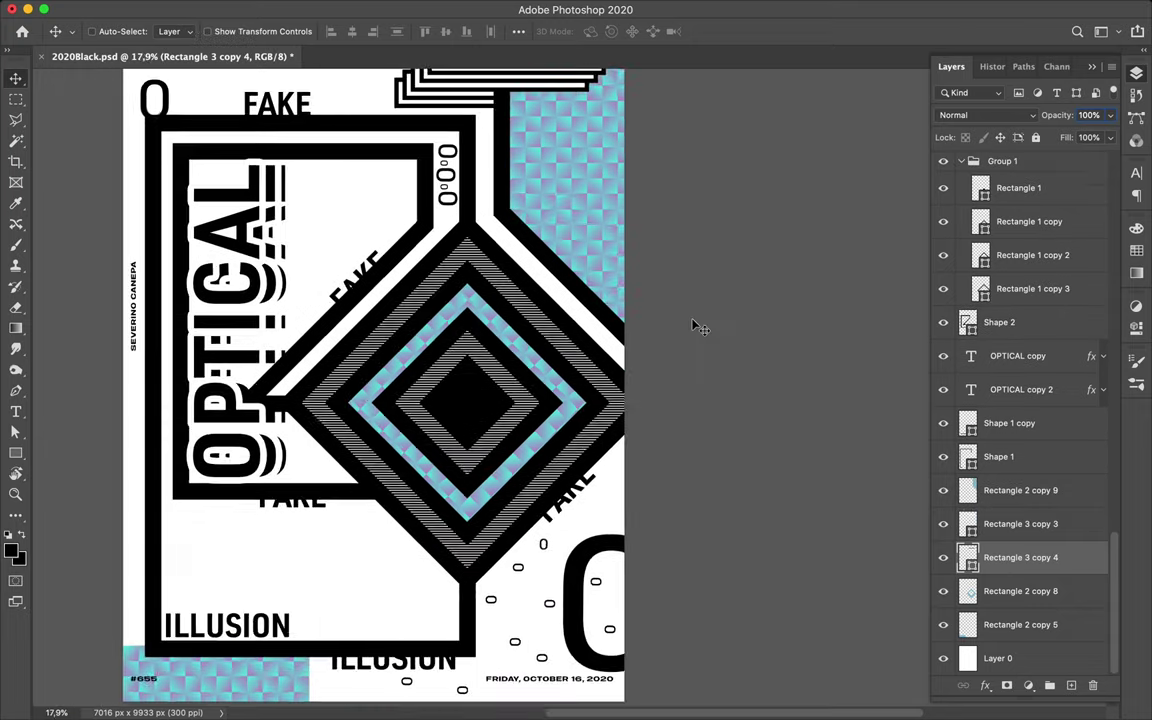
{"action": "scroll", "coordinate": [698, 327], "scroll_direction": "down", "scroll_amount": 1}
{"action": "left_click", "coordinate": [578, 158], "text": "ctrl"}
{"action": "mouse_move", "coordinate": [574, 143]}
{"action": "left_mouse_down", "text": "alt"}
{"action": "mouse_move", "coordinate": [631, 111]}
{"action": "mouse_move", "coordinate": [646, 120]}
{"action": "left_mouse_up", "text": "alt"}
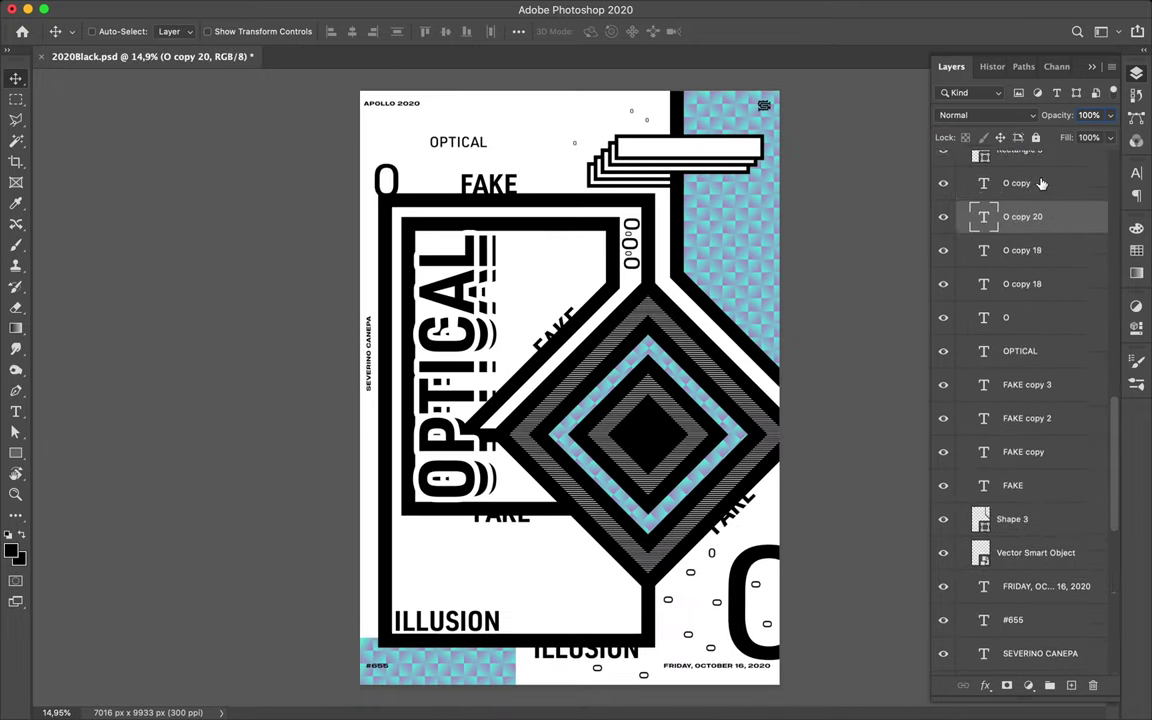
Alt-drag several small O copies around the stacked bars at the top right
{"action": "scroll", "coordinate": [676, 170], "scroll_direction": "up", "scroll_amount": 1}
{"action": "left_click_drag", "start_coordinate": [527, 130], "coordinate": [622, 133], "text": "alt"}
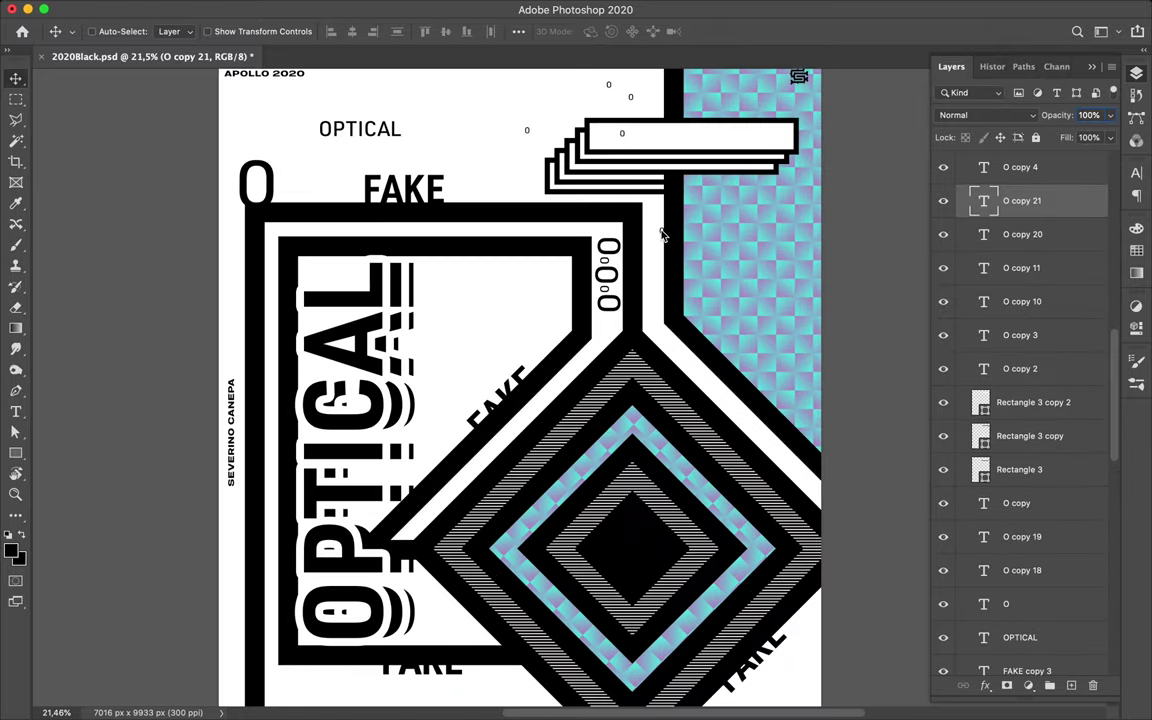
{"action": "mouse_move", "coordinate": [509, 186]}
{"action": "left_mouse_down", "text": "alt"}
{"action": "mouse_move", "coordinate": [477, 160]}
{"action": "mouse_move", "coordinate": [581, 103]}
{"action": "mouse_move", "coordinate": [631, 95]}
{"action": "left_mouse_up", "text": "alt"}
{"action": "left_click_drag", "start_coordinate": [631, 95], "coordinate": [652, 78], "text": "alt"}
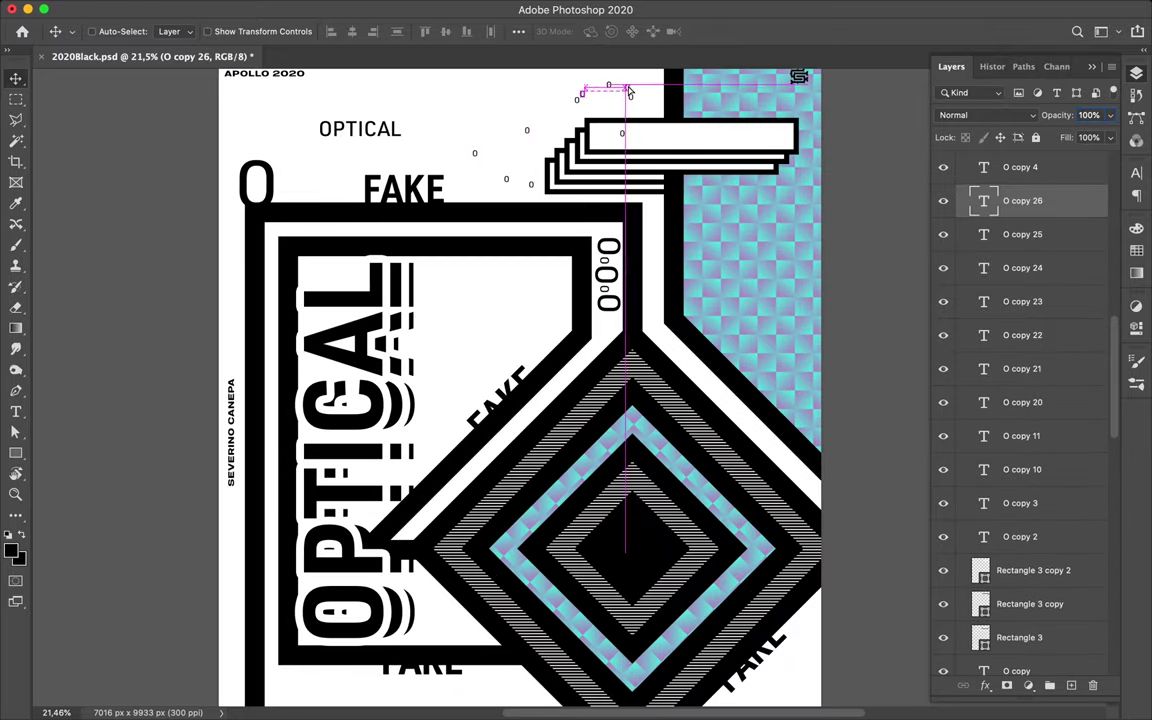
{"action": "scroll", "coordinate": [657, 150], "scroll_direction": "up", "scroll_amount": 1}
{"action": "left_click_drag", "start_coordinate": [669, 176], "coordinate": [660, 174], "text": "alt"}
{"action": "scroll", "coordinate": [660, 174], "scroll_direction": "up", "scroll_amount": 2}
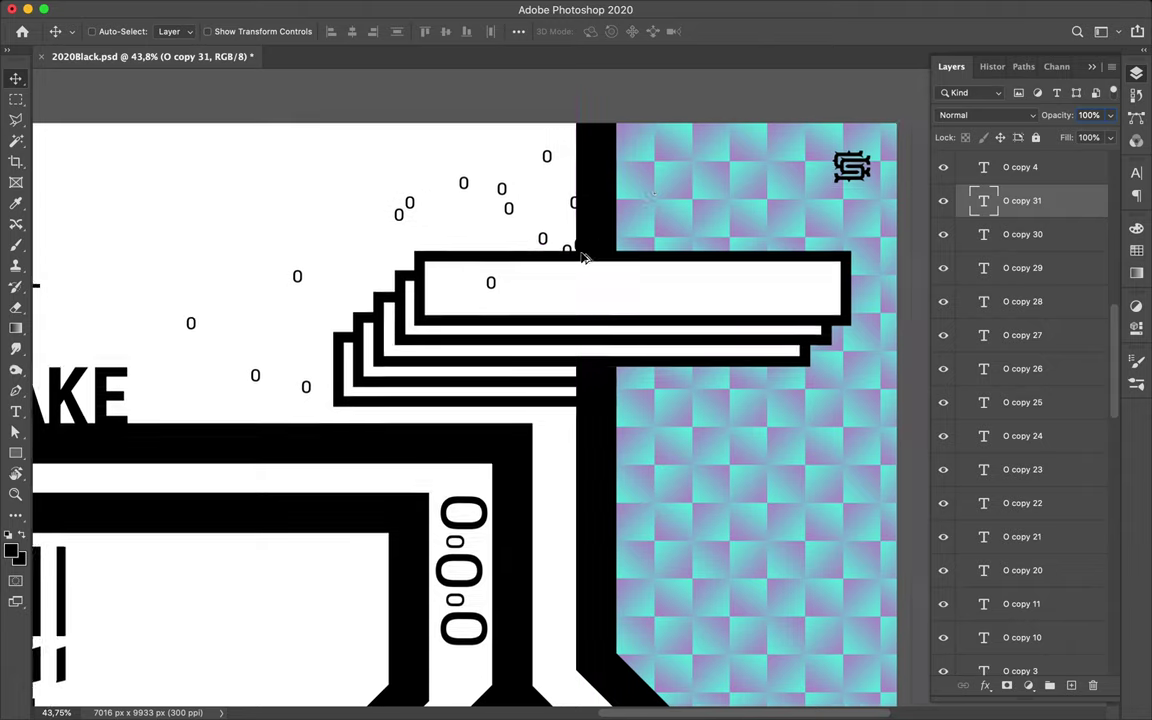
Commit the small O text and scatter more O copies across the top area
{"action": "double_click", "coordinate": [567, 245]}
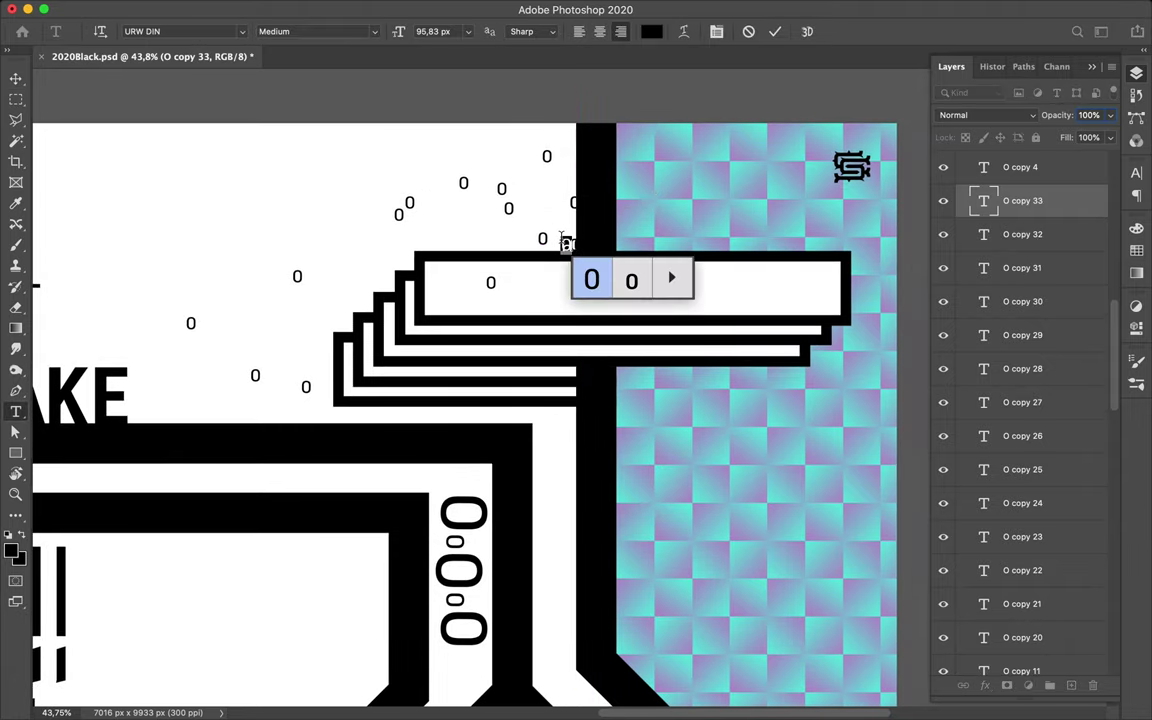
{"action": "key", "text": "Escape"}
{"action": "key", "text": "v"}
{"action": "mouse_move", "coordinate": [560, 253]}
{"action": "left_mouse_down", "text": "alt"}
{"action": "mouse_move", "coordinate": [500, 222]}
{"action": "mouse_move", "coordinate": [485, 230]}
{"action": "left_mouse_up", "text": "alt"}
{"action": "mouse_move", "coordinate": [547, 187]}
{"action": "left_mouse_down"}
{"action": "mouse_move", "coordinate": [535, 176]}
{"action": "mouse_move", "coordinate": [441, 248]}
{"action": "mouse_move", "coordinate": [268, 425]}
{"action": "mouse_move", "coordinate": [550, 470]}
{"action": "mouse_move", "coordinate": [580, 512]}
{"action": "left_mouse_up"}
{"action": "left_click_drag", "start_coordinate": [587, 563], "coordinate": [580, 155], "text": "alt"}
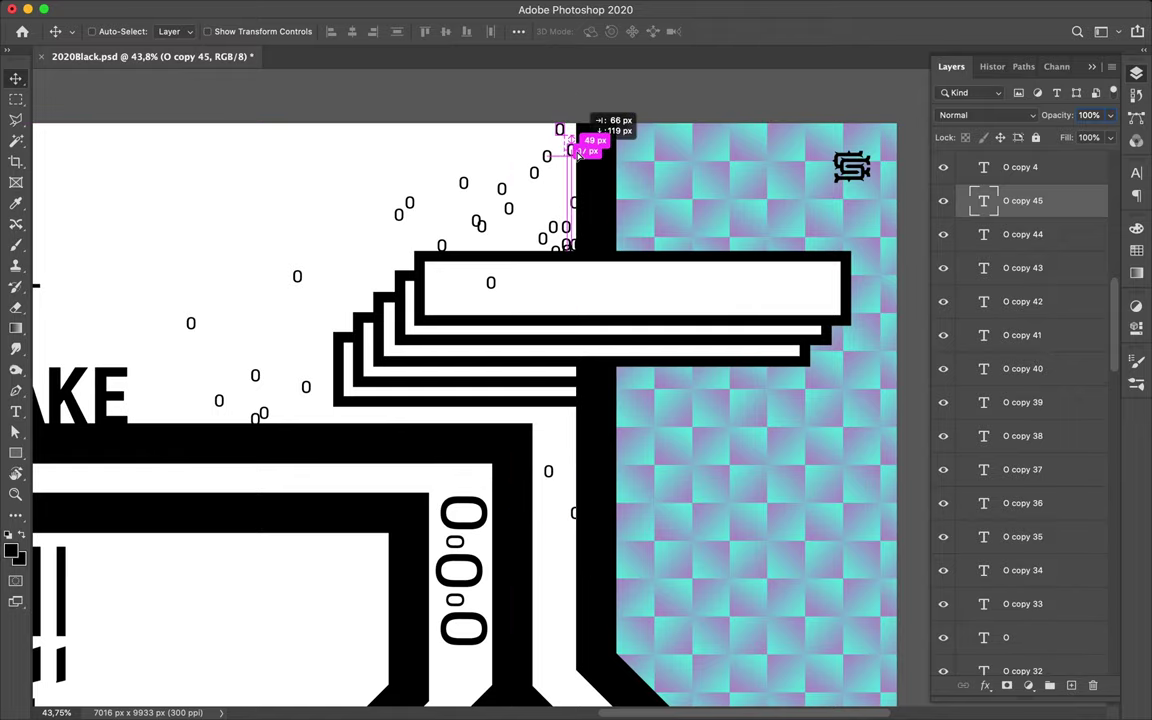
Add another O copy to the cluster and save the poster
{"action": "scroll", "coordinate": [580, 155], "scroll_direction": "up", "scroll_amount": 5}
{"action": "mouse_move", "coordinate": [530, 240]}
{"action": "left_mouse_down"}
{"action": "mouse_move", "coordinate": [512, 148]}
{"action": "mouse_move", "coordinate": [538, 287]}
{"action": "mouse_move", "coordinate": [514, 362]}
{"action": "left_mouse_up"}
{"action": "scroll", "coordinate": [514, 152], "scroll_direction": "up", "scroll_amount": 3}
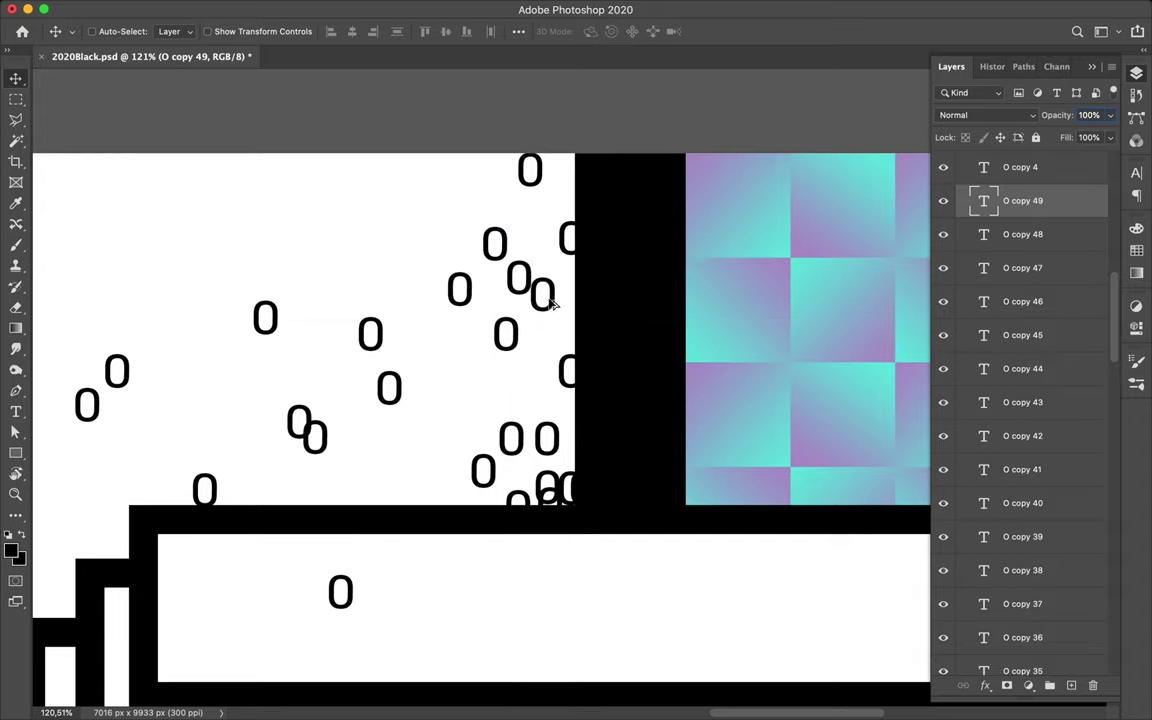
{"action": "scroll", "coordinate": [553, 355], "scroll_direction": "down", "scroll_amount": 10}
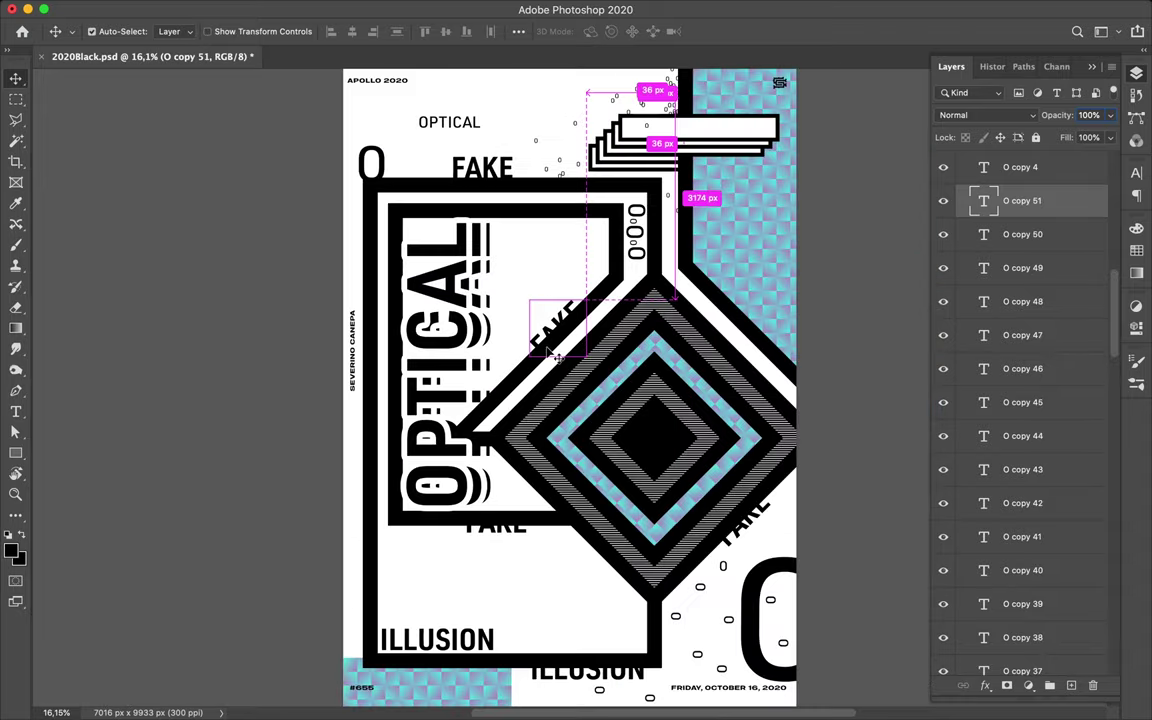
{"action": "key", "text": "ctrl+s"}
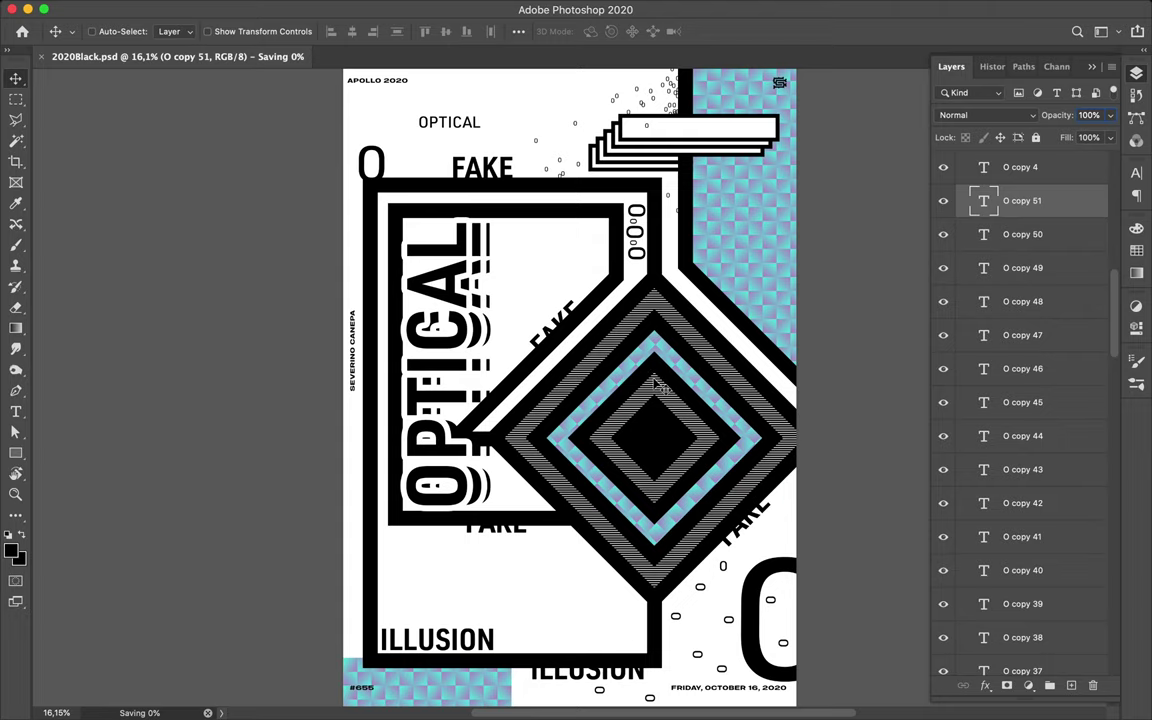
Select the striped diamond layer and outline the upper half of the bands with the Polygonal Lasso
{"action": "scroll", "coordinate": [656, 385], "scroll_direction": "up", "scroll_amount": 4}
{"action": "scroll", "coordinate": [663, 398], "scroll_direction": "up", "scroll_amount": 3}
{"action": "left_click", "coordinate": [388, 383], "text": "ctrl"}
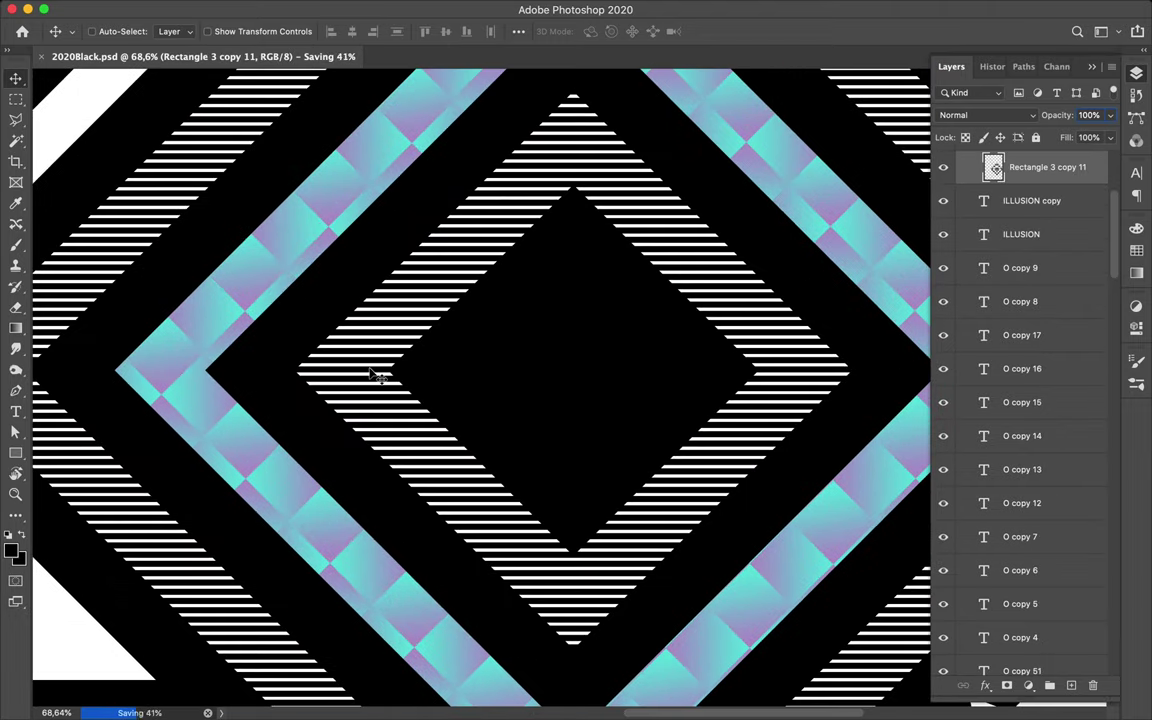
{"action": "key", "text": "l"}
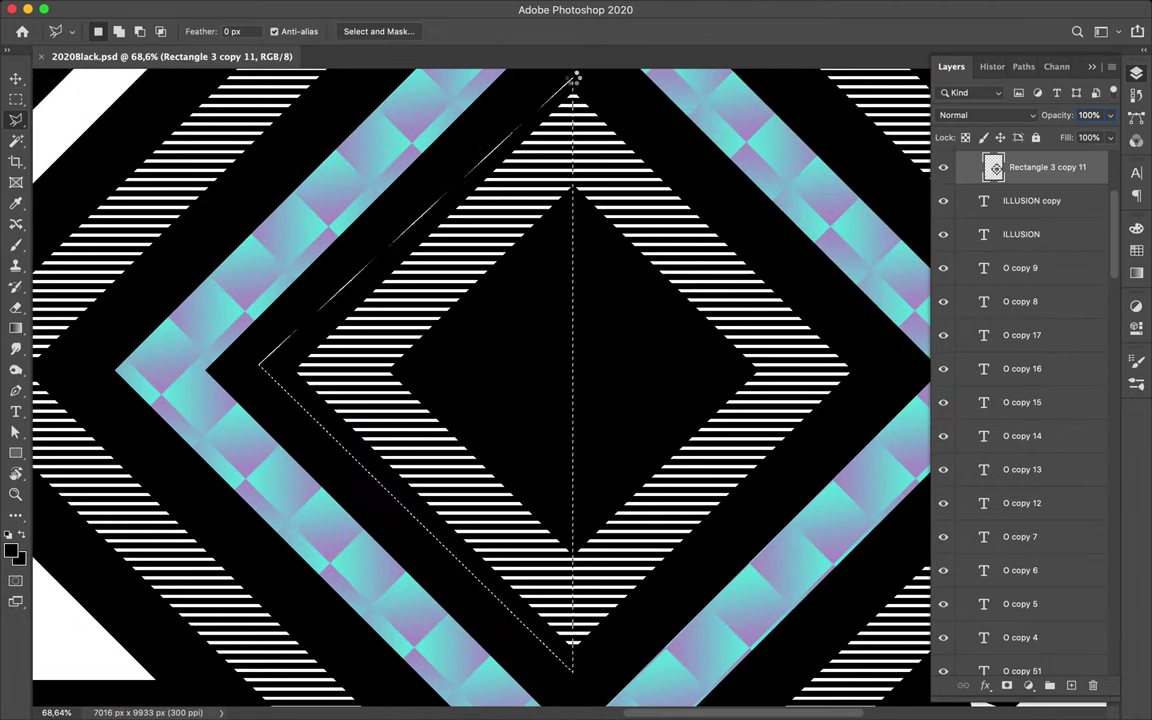
{"action": "scroll", "coordinate": [519, 224], "scroll_direction": "down", "scroll_amount": 3}
{"action": "scroll", "coordinate": [519, 224], "scroll_direction": "down", "scroll_amount": 1}
{"action": "scroll", "coordinate": [566, 116], "scroll_direction": "up", "scroll_amount": 3}
{"action": "scroll", "coordinate": [555, 115], "scroll_direction": "up", "scroll_amount": 1}
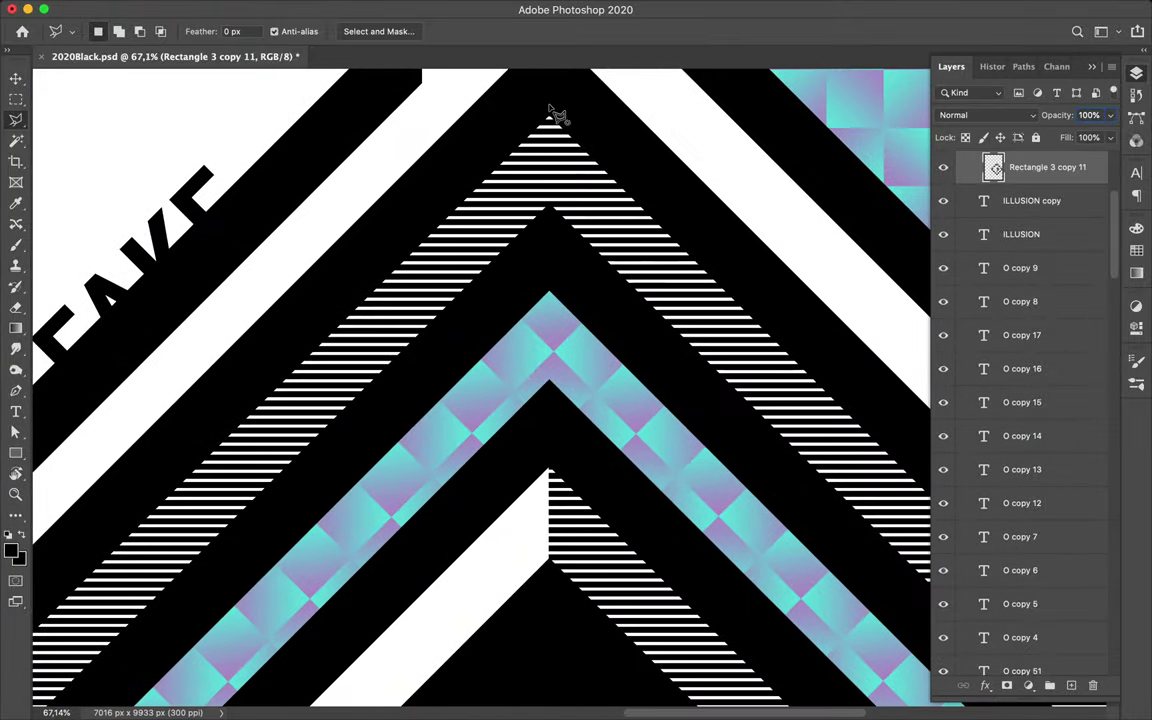
{"action": "left_click", "coordinate": [555, 115]}
{"action": "left_click", "coordinate": [818, 448]}
{"action": "scroll", "coordinate": [816, 445], "scroll_direction": "right", "scroll_amount": 5}
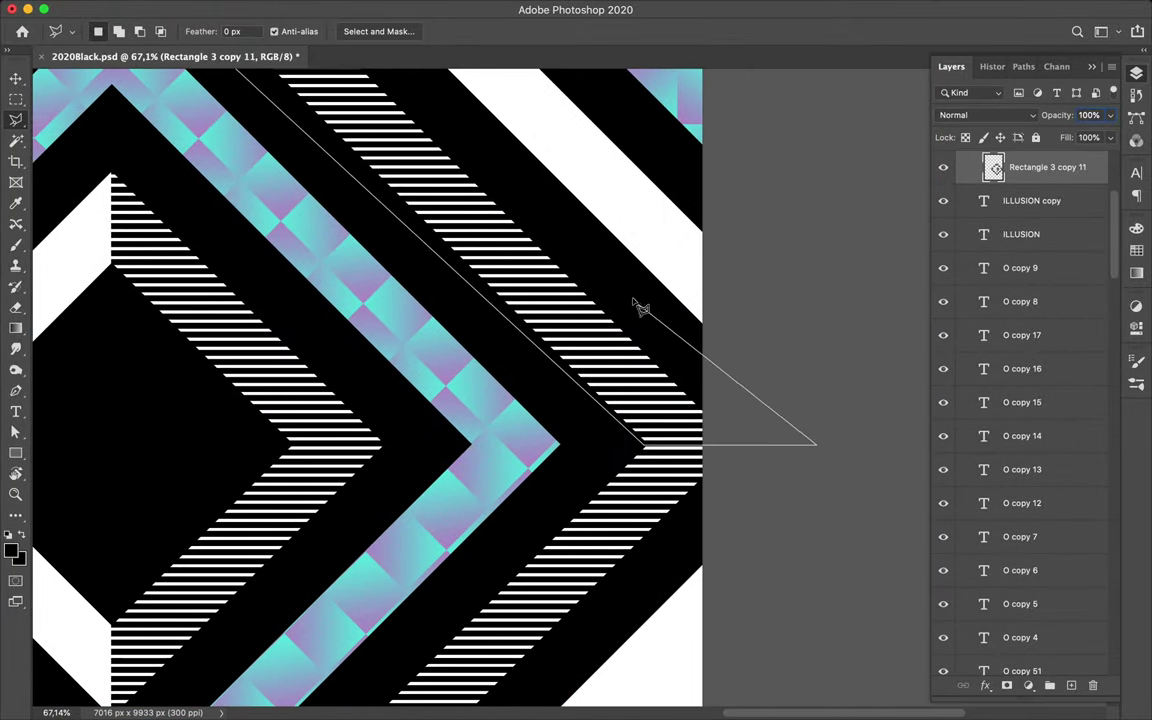
{"action": "scroll", "coordinate": [641, 309], "scroll_direction": "up", "scroll_amount": 5}
{"action": "left_click", "coordinate": [385, 114]}
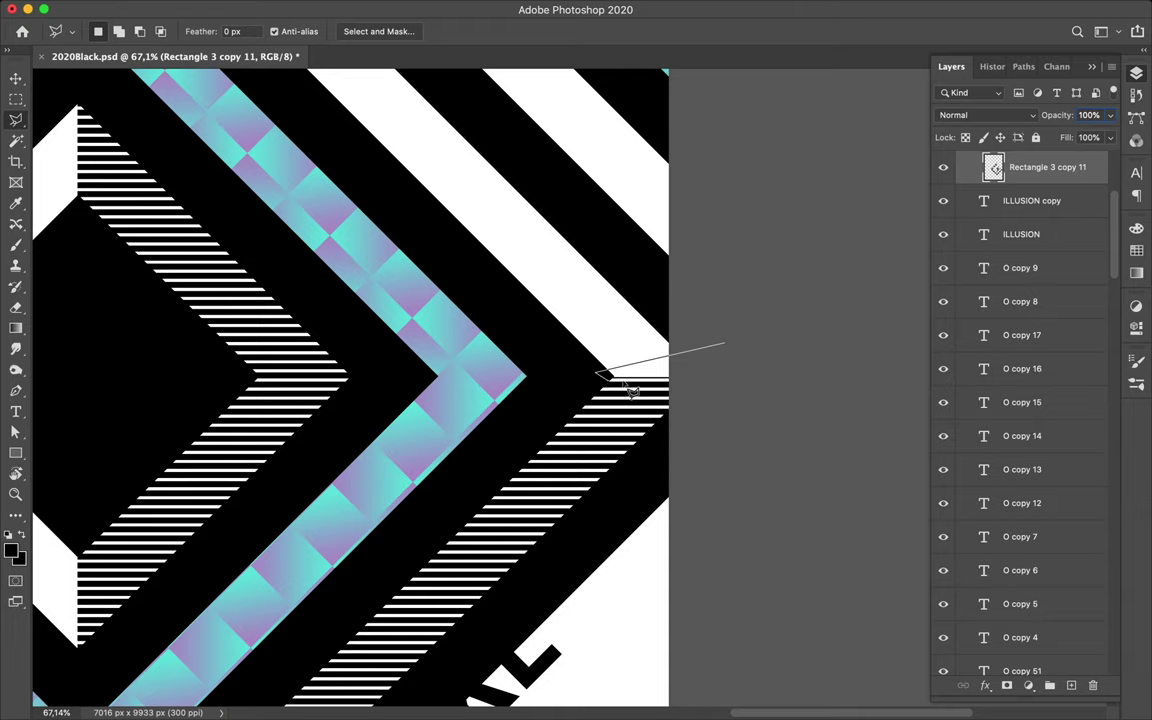
Extend the lasso below the V tip and close the selection around the striped band
{"action": "scroll", "coordinate": [635, 360], "scroll_direction": "down", "scroll_amount": 5}
{"action": "scroll", "coordinate": [635, 360], "scroll_direction": "left", "scroll_amount": 5}
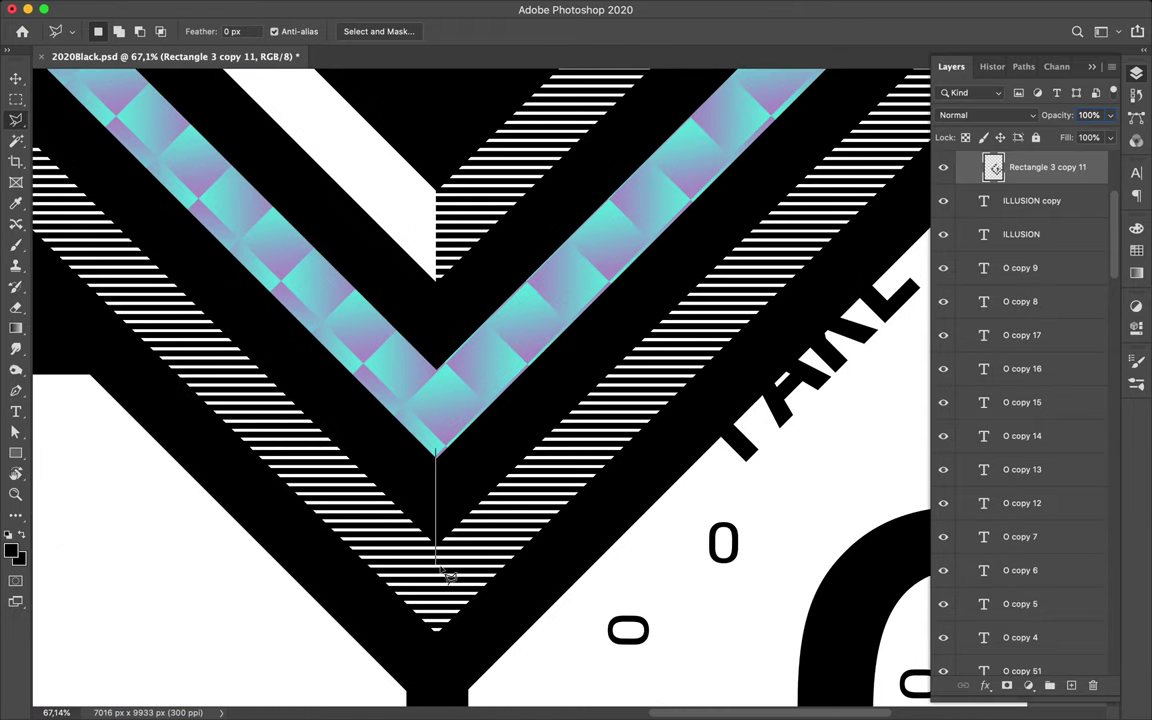
{"action": "left_click", "coordinate": [436, 600], "text": "shift"}
{"action": "scroll", "coordinate": [437, 600], "scroll_direction": "up", "scroll_amount": 3}
{"action": "scroll", "coordinate": [437, 600], "scroll_direction": "left", "scroll_amount": 3}
{"action": "scroll", "coordinate": [110, 244], "scroll_direction": "left", "scroll_amount": 2}
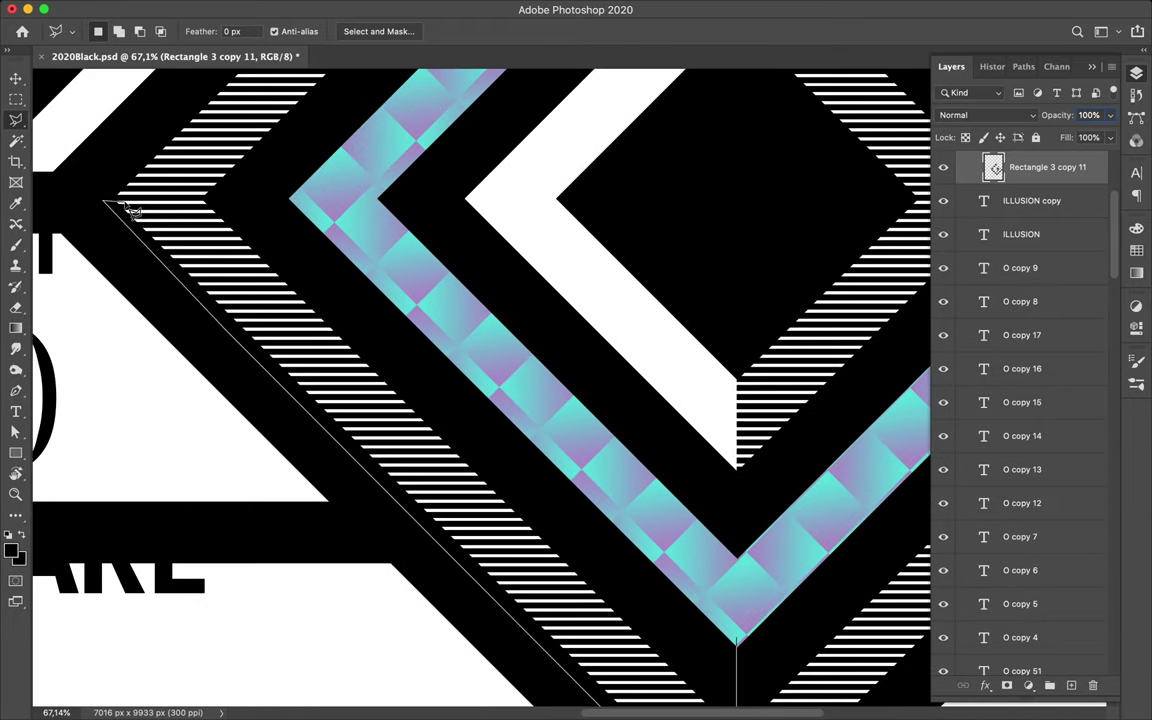
{"action": "double_click", "coordinate": [212, 200]}
Fill the selected bands with white, deselect, fit the view, and save
{"action": "key", "text": "BackSpace"}
{"action": "key", "text": "super+d"}
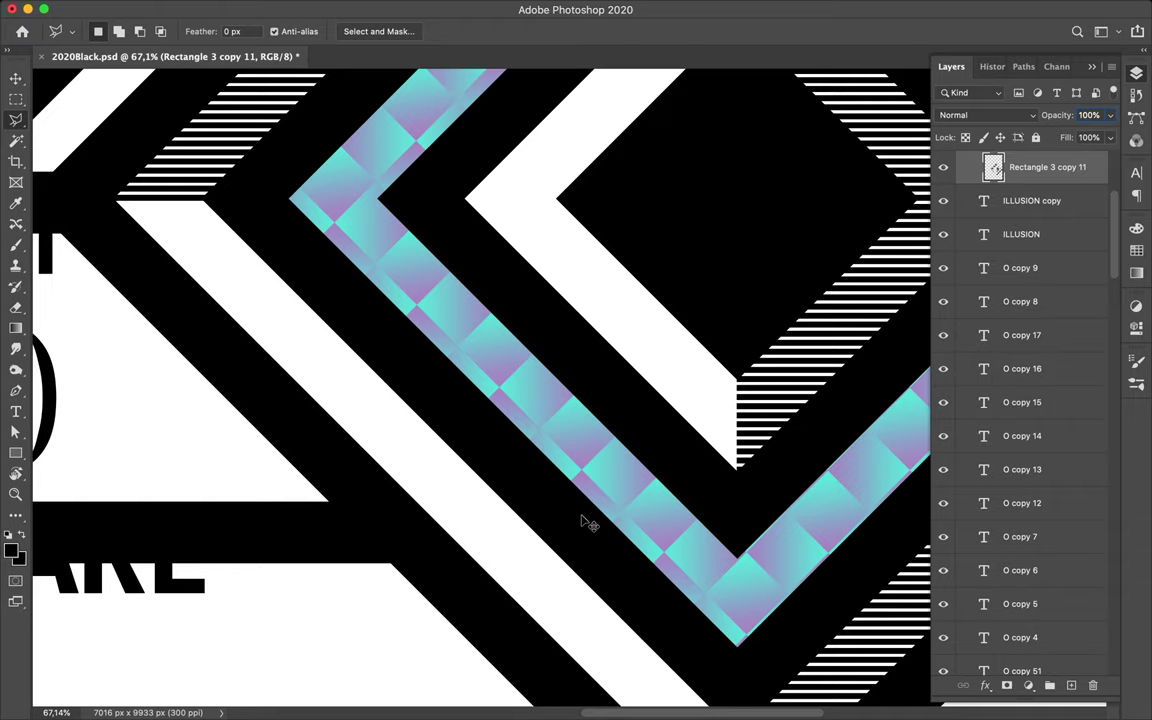
{"action": "key", "text": "super+0"}
{"action": "key", "text": "super+s"}
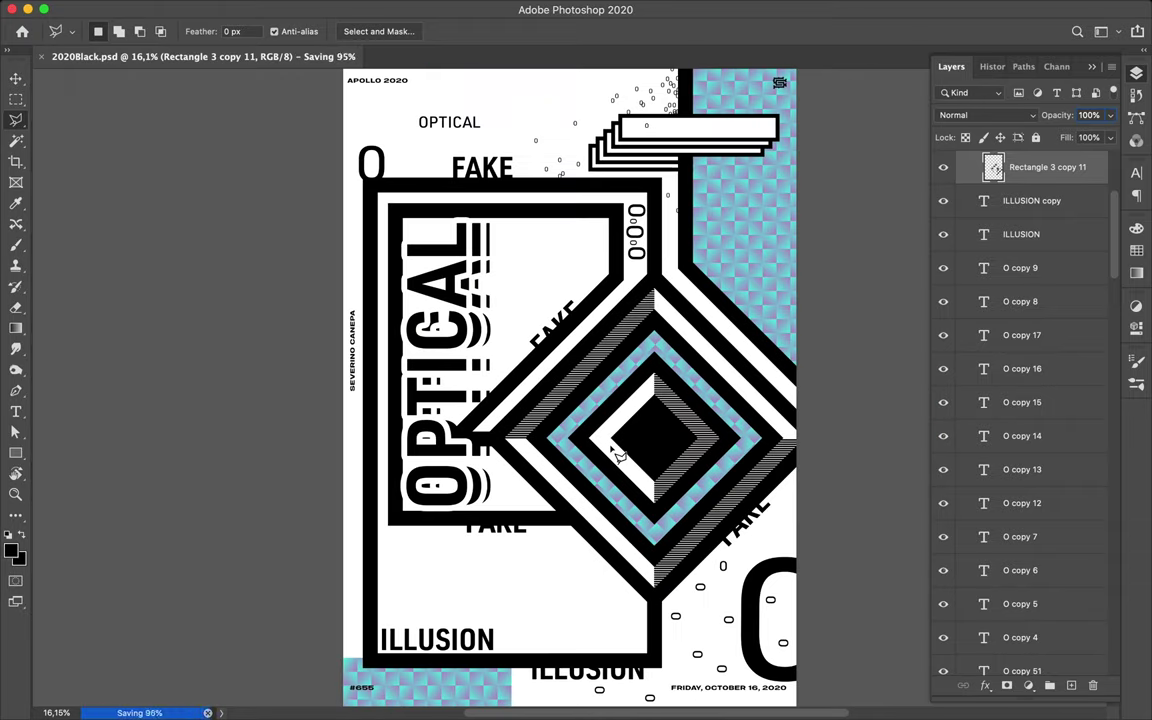
Draw a small black rectangle above ILLUSION and start a Distort transform on it
{"action": "key", "text": "u"}
{"action": "left_click", "coordinate": [232, 33]}
{"action": "left_click_drag", "start_coordinate": [541, 567], "coordinate": [597, 626]}
{"action": "right_click", "coordinate": [585, 600]}
{"action": "left_click", "coordinate": [640, 527]}
{"action": "right_click", "coordinate": [584, 557]}
{"action": "left_click", "coordinate": [615, 490]}
Skew the black rectangle into a parallelogram after dismissing the distort error
{"action": "mouse_move", "coordinate": [541, 567]}
{"action": "left_mouse_down"}
{"action": "mouse_move", "coordinate": [556, 590]}
{"action": "mouse_move", "coordinate": [522, 615]}
{"action": "left_mouse_up"}
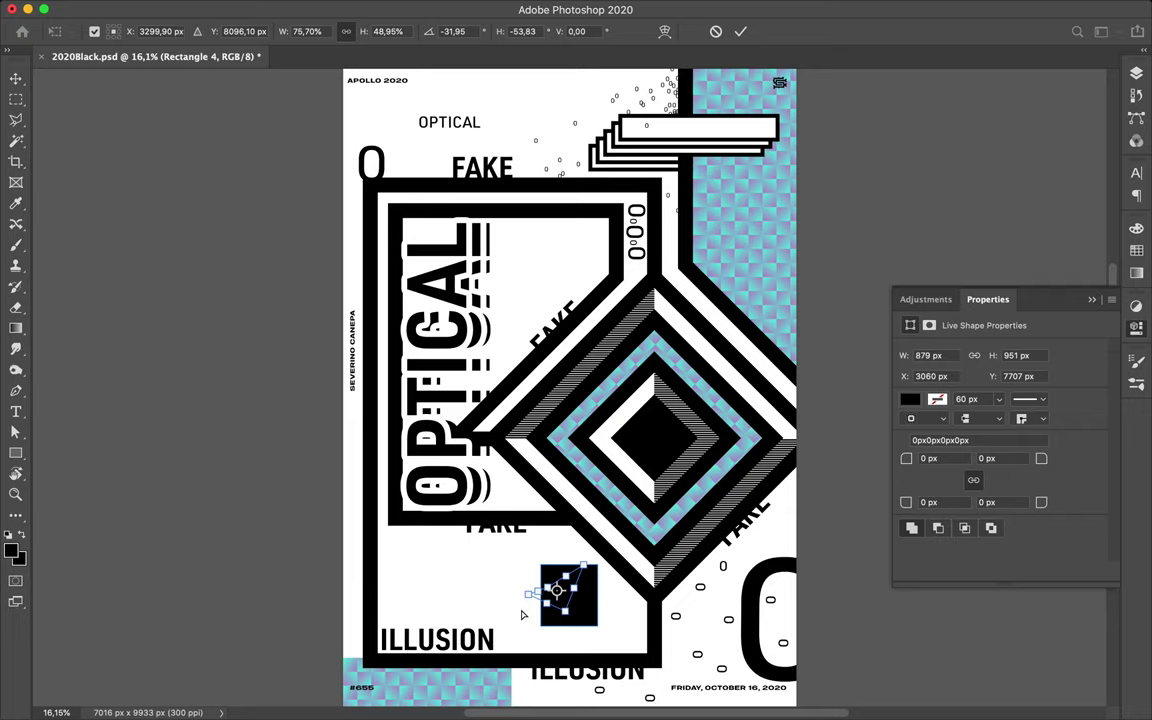
{"action": "key", "text": "Return"}
{"action": "key", "text": "Return"}
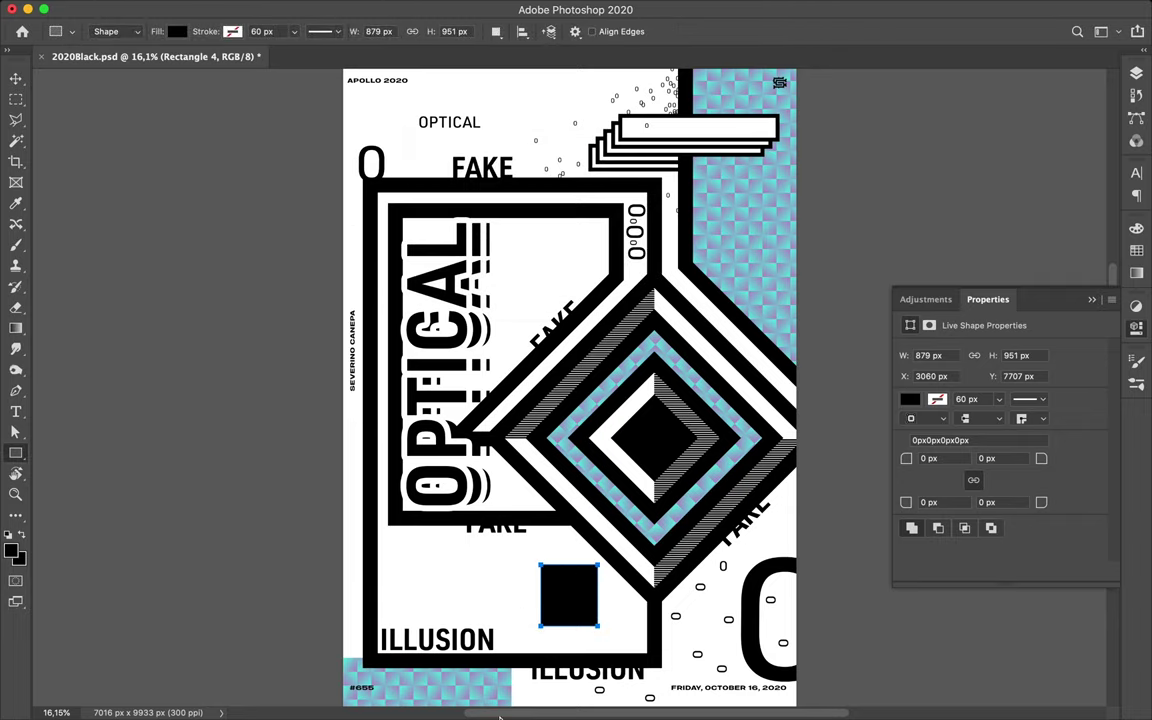
{"action": "right_click", "coordinate": [558, 600]}
{"action": "left_click", "coordinate": [583, 476]}
{"action": "left_click_drag", "start_coordinate": [586, 566], "coordinate": [599, 578]}
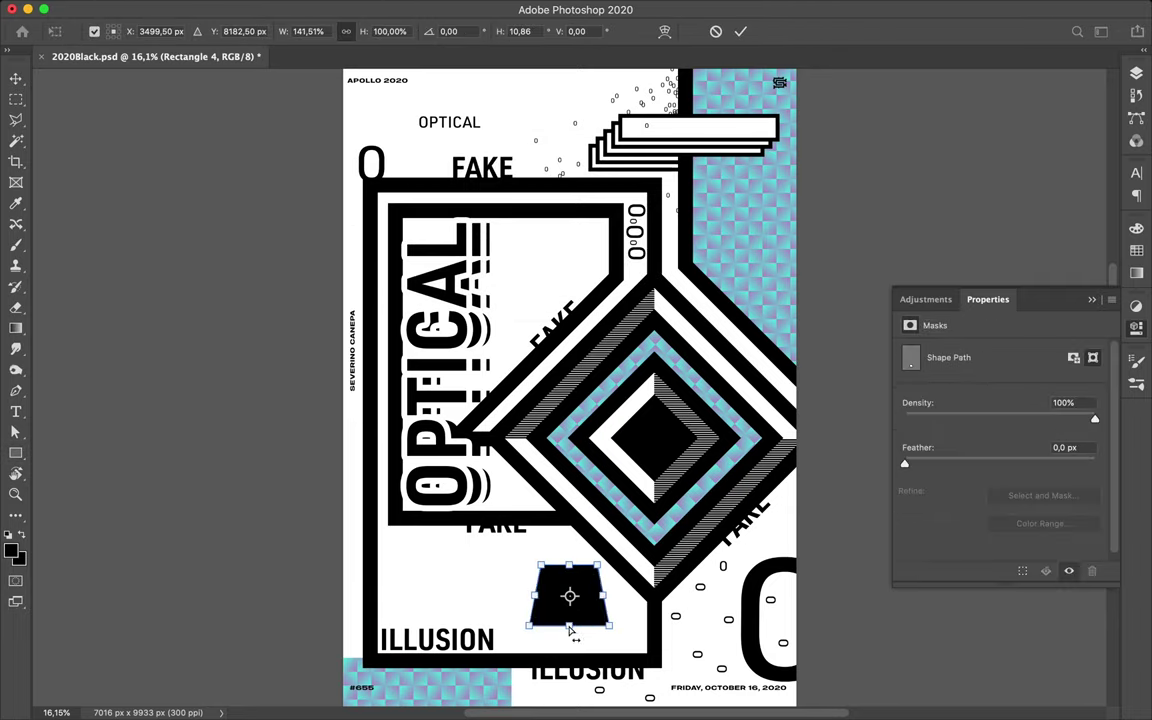
{"action": "key", "text": "Return"}
Pull the rectangle's top-left anchor into a point and flatten its base into a wedge
{"action": "key", "text": "a"}
{"action": "left_click_drag", "start_coordinate": [540, 567], "coordinate": [560, 535]}
{"action": "mouse_move", "coordinate": [583, 620]}
{"action": "left_mouse_down"}
{"action": "mouse_move", "coordinate": [581, 634]}
{"action": "mouse_move", "coordinate": [589, 616]}
{"action": "left_mouse_up"}
{"action": "key", "text": "v"}
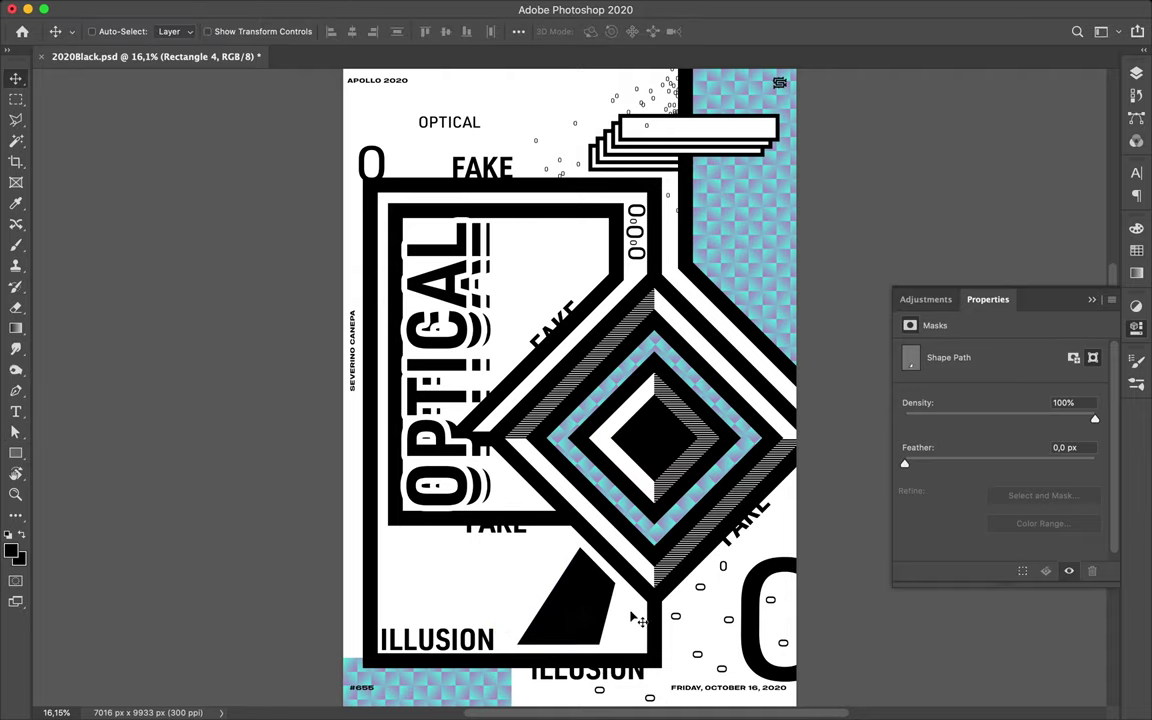
{"action": "scroll", "coordinate": [637, 620], "scroll_direction": "up", "scroll_amount": 2}
{"action": "scroll", "coordinate": [637, 620], "scroll_direction": "down", "scroll_amount": 2}
{"action": "left_click", "coordinate": [730, 590], "text": "ctrl"}
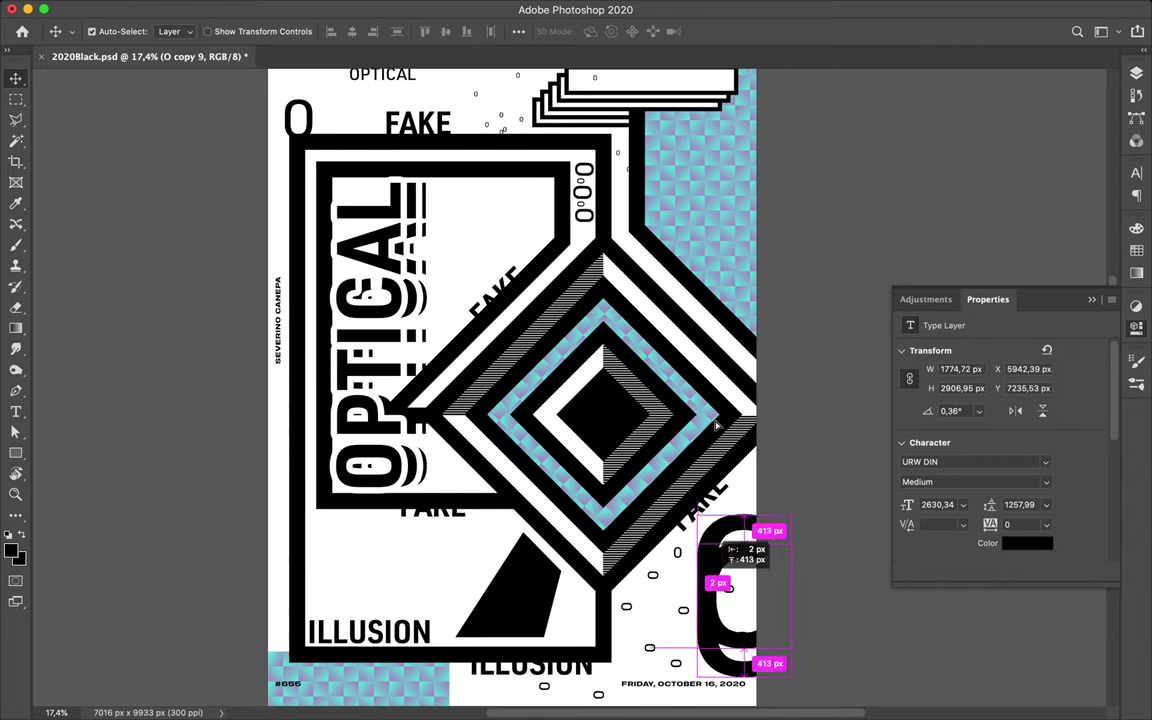
Duplicate the large O to the top-right checker column and fill it white
{"action": "left_click_drag", "start_coordinate": [716, 425], "coordinate": [745, 150]}
{"action": "key", "text": "a"}
{"action": "left_click", "coordinate": [1136, 249]}
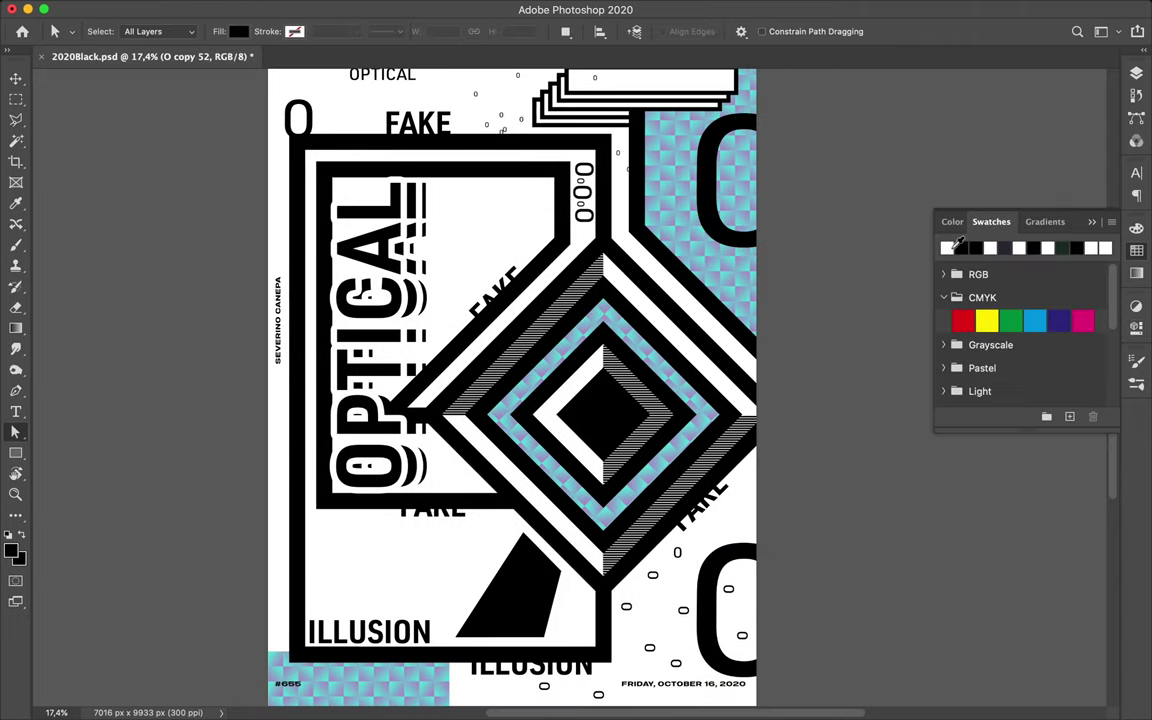
{"action": "key", "text": "x"}
{"action": "key", "text": "Delete"}
{"action": "key", "text": "v"}
Sharpen the black wedge's top vertex, fit the poster in view, and save
{"action": "scroll", "coordinate": [447, 310], "scroll_direction": "down", "scroll_amount": 2}
{"action": "scroll", "coordinate": [447, 310], "scroll_direction": "up", "scroll_amount": 1}
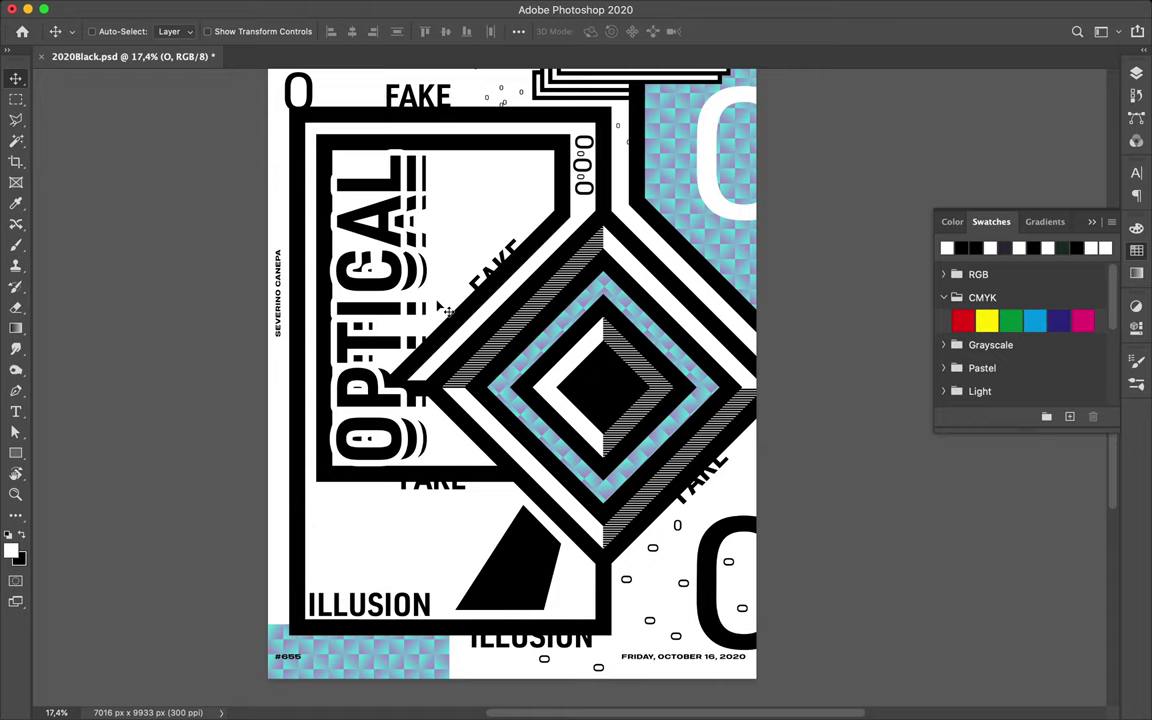
{"action": "scroll", "coordinate": [447, 310], "scroll_direction": "up", "scroll_amount": 3}
{"action": "scroll", "coordinate": [447, 310], "scroll_direction": "down", "scroll_amount": 2}
{"action": "scroll", "coordinate": [447, 310], "scroll_direction": "down", "scroll_amount": 1}
{"action": "key", "text": "a"}
{"action": "left_click", "coordinate": [584, 548]}
{"action": "left_click_drag", "start_coordinate": [584, 548], "coordinate": [594, 552]}
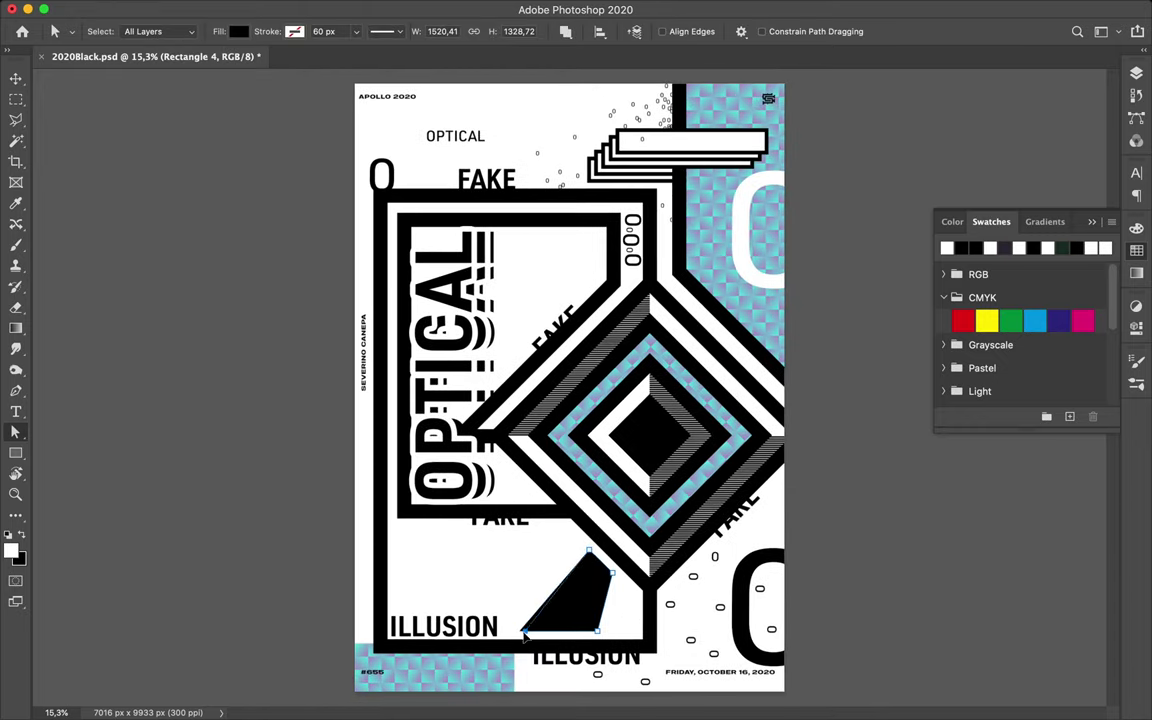
{"action": "key", "text": "ctrl+0"}
{"action": "key", "text": "ctrl+s"}
{"action": "left_click", "coordinate": [805, 9]}
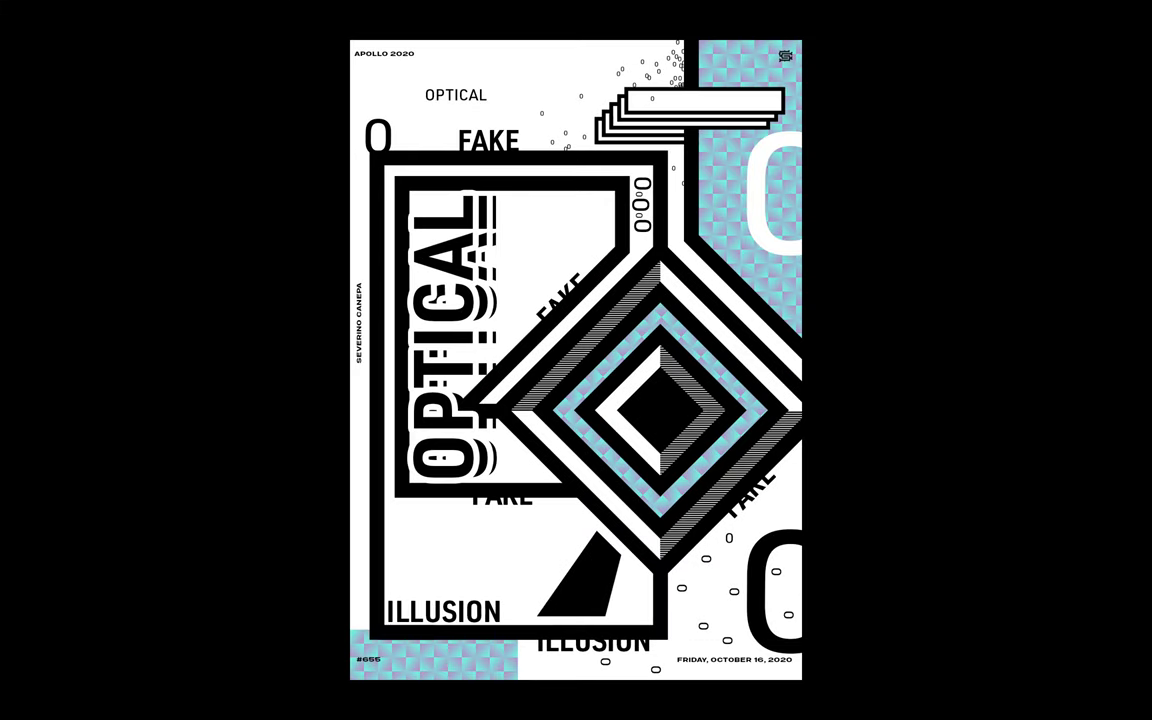